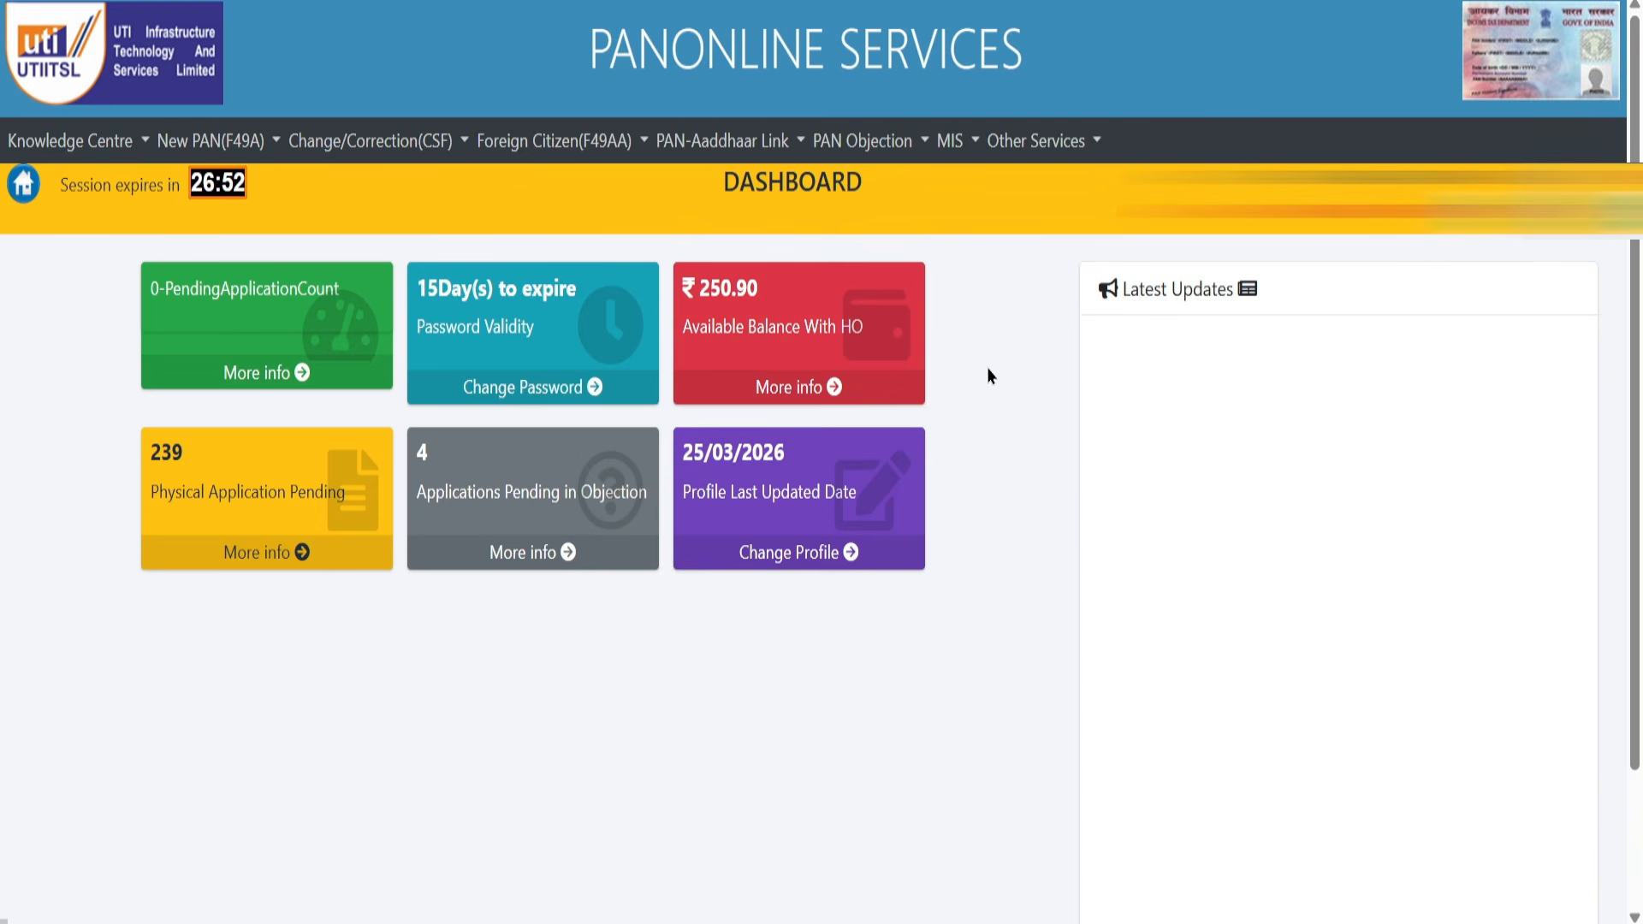
- Open the new PAN (F49A) Application for Allotment of PAN
mouse_move(244, 152)
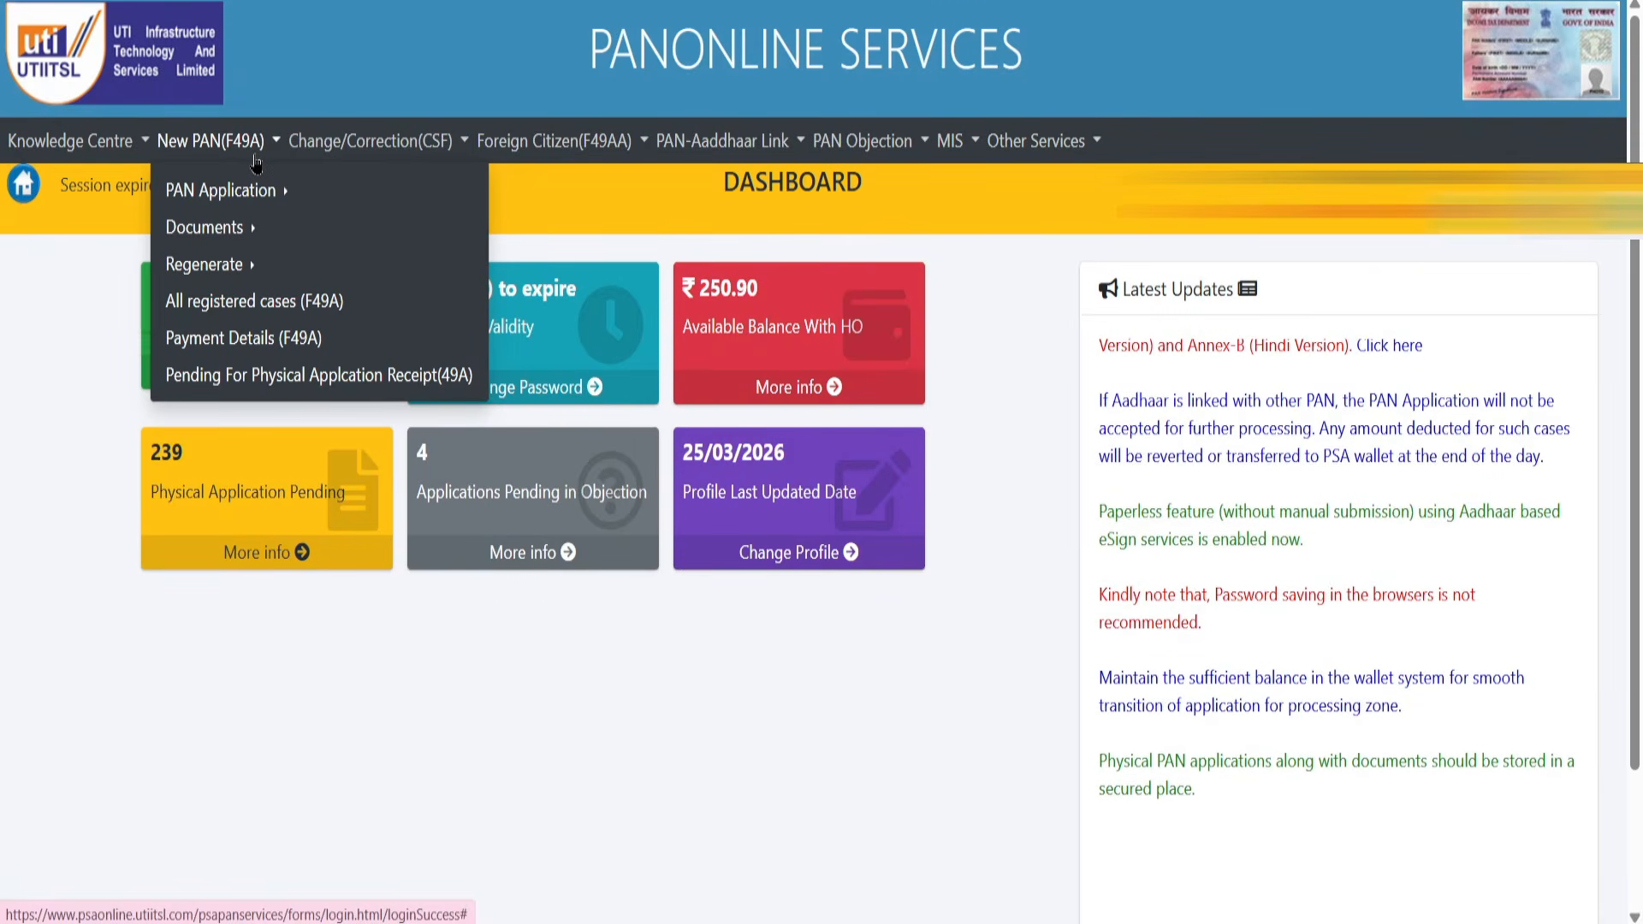
mouse_move(267, 204)
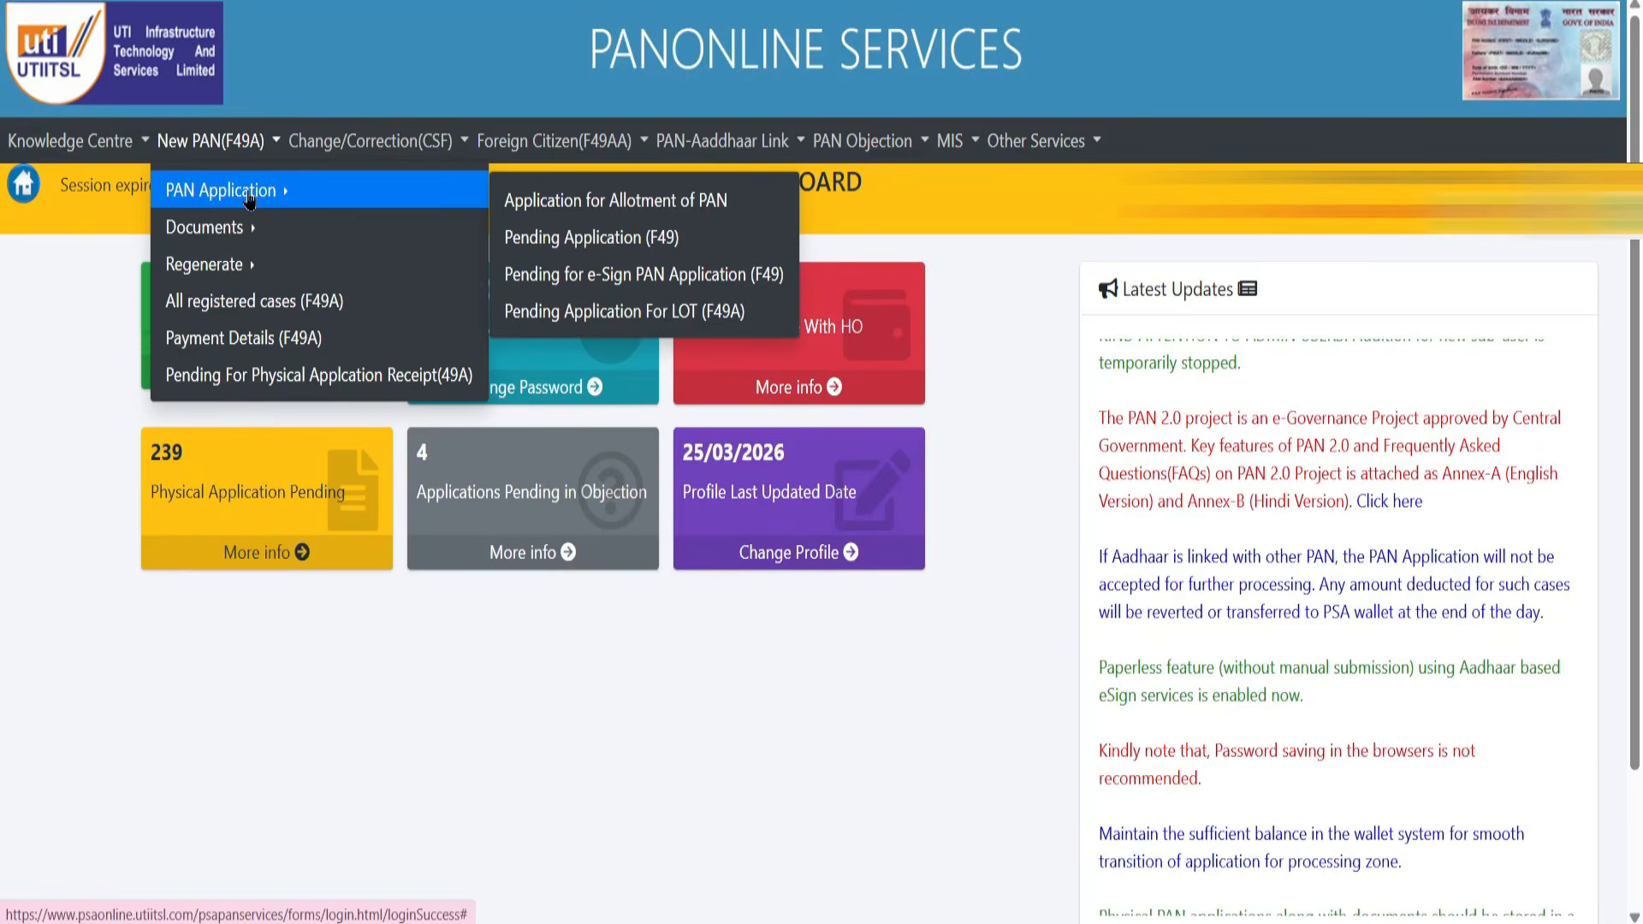
mouse_move(386, 227)
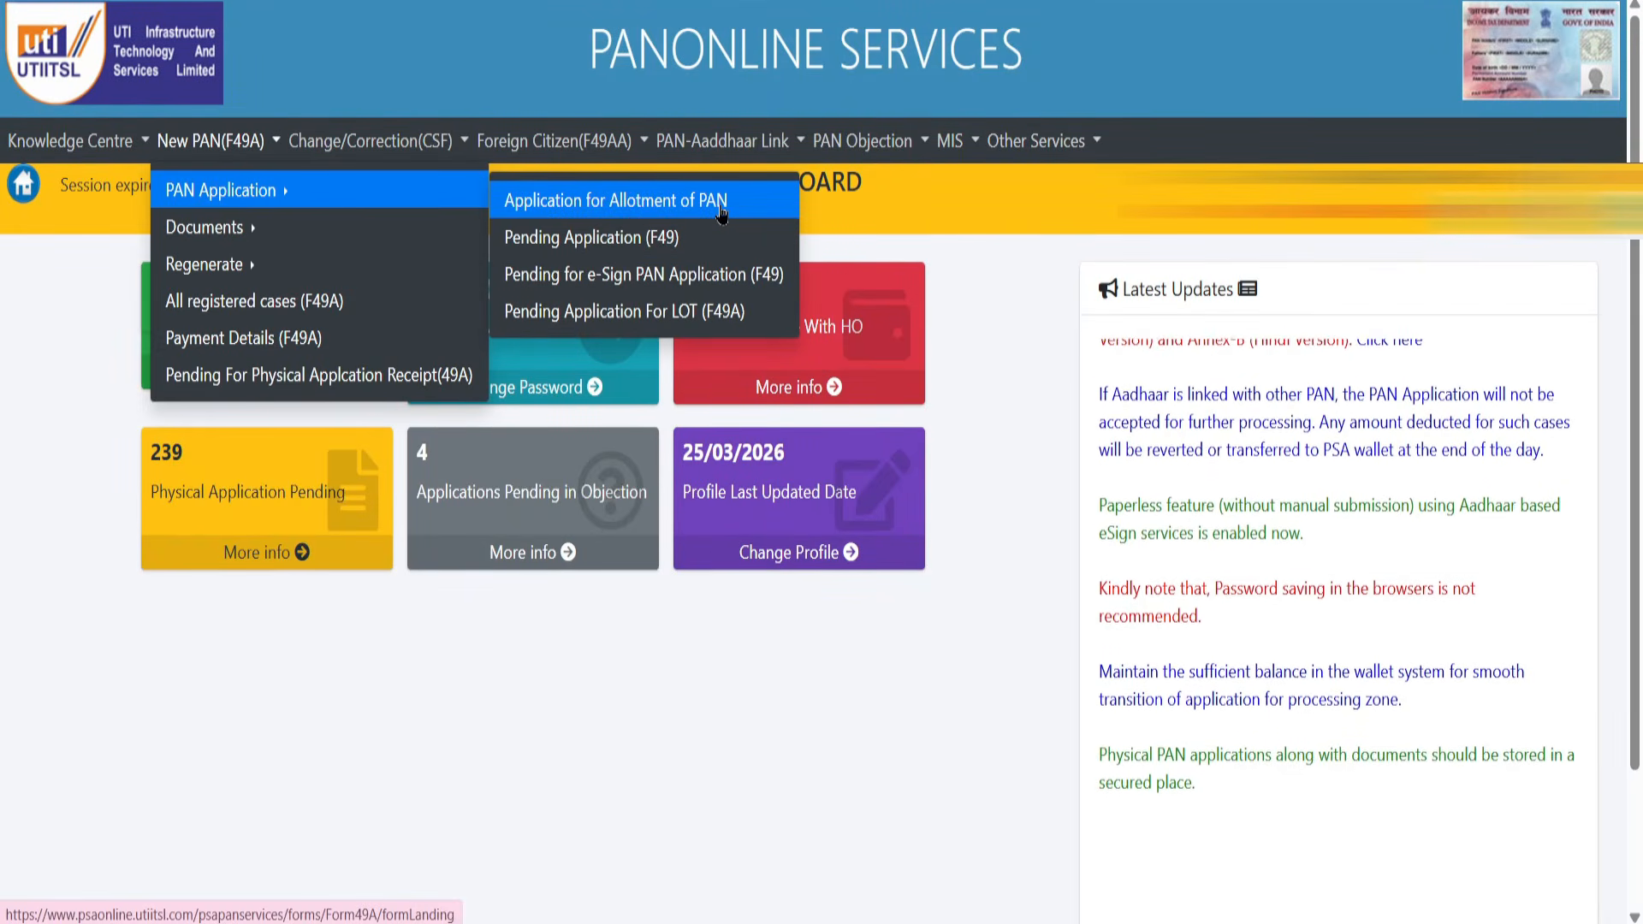
left_click(722, 214)
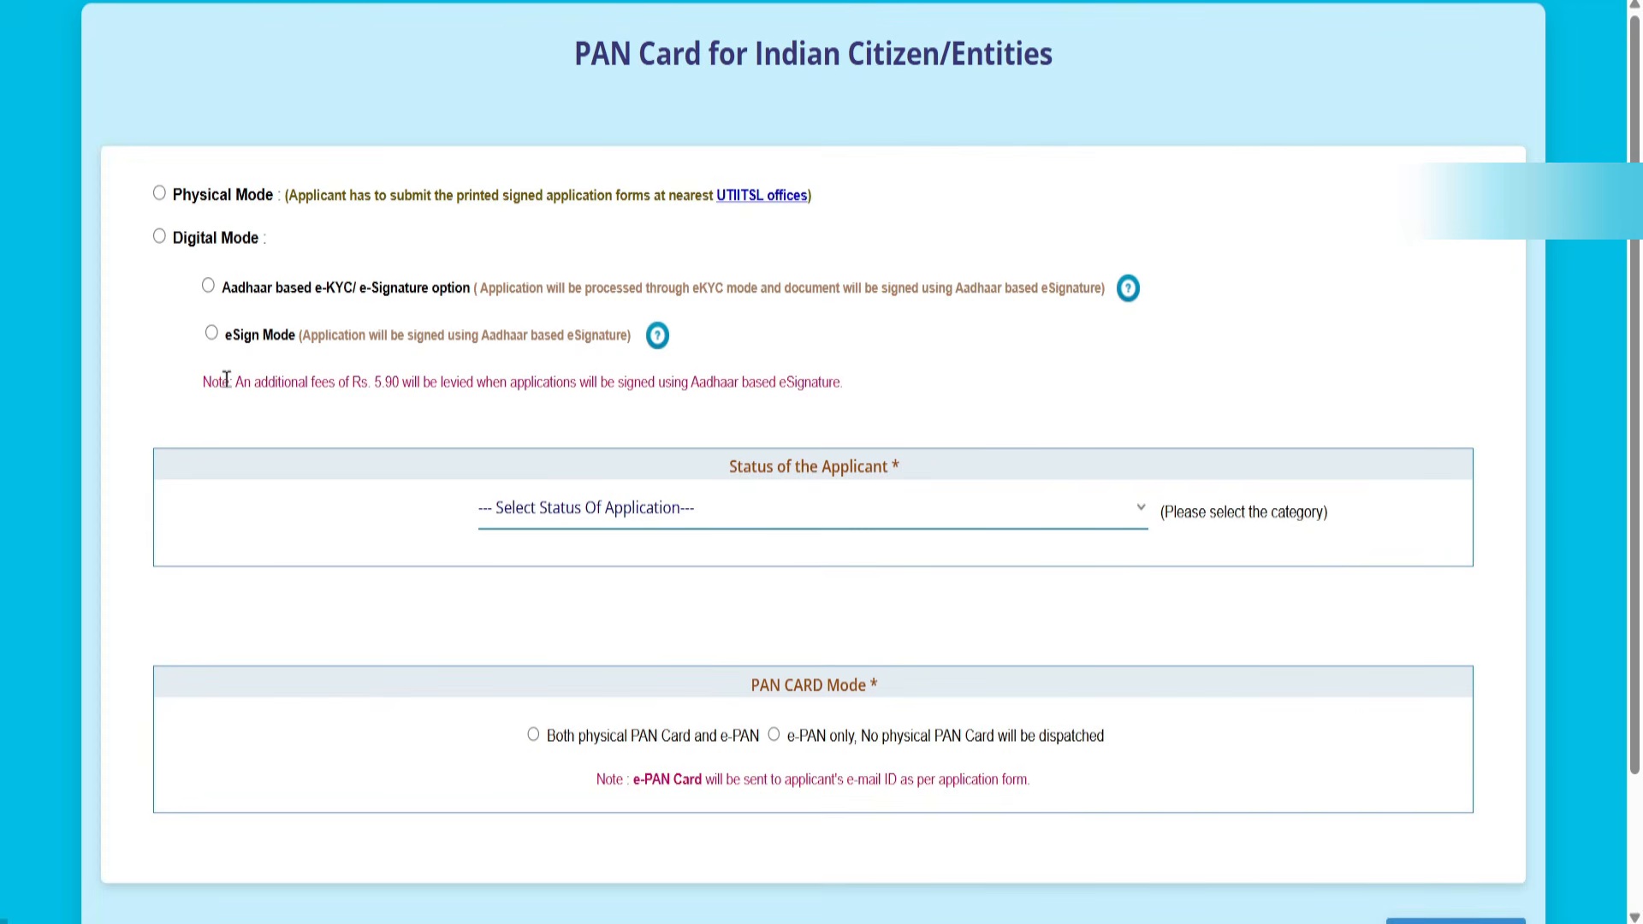
- Submit the application options: Physical Mode, Individual status, No for defence/NRI category, and both physical PAN Card and e-PAN
left_click(159, 194)
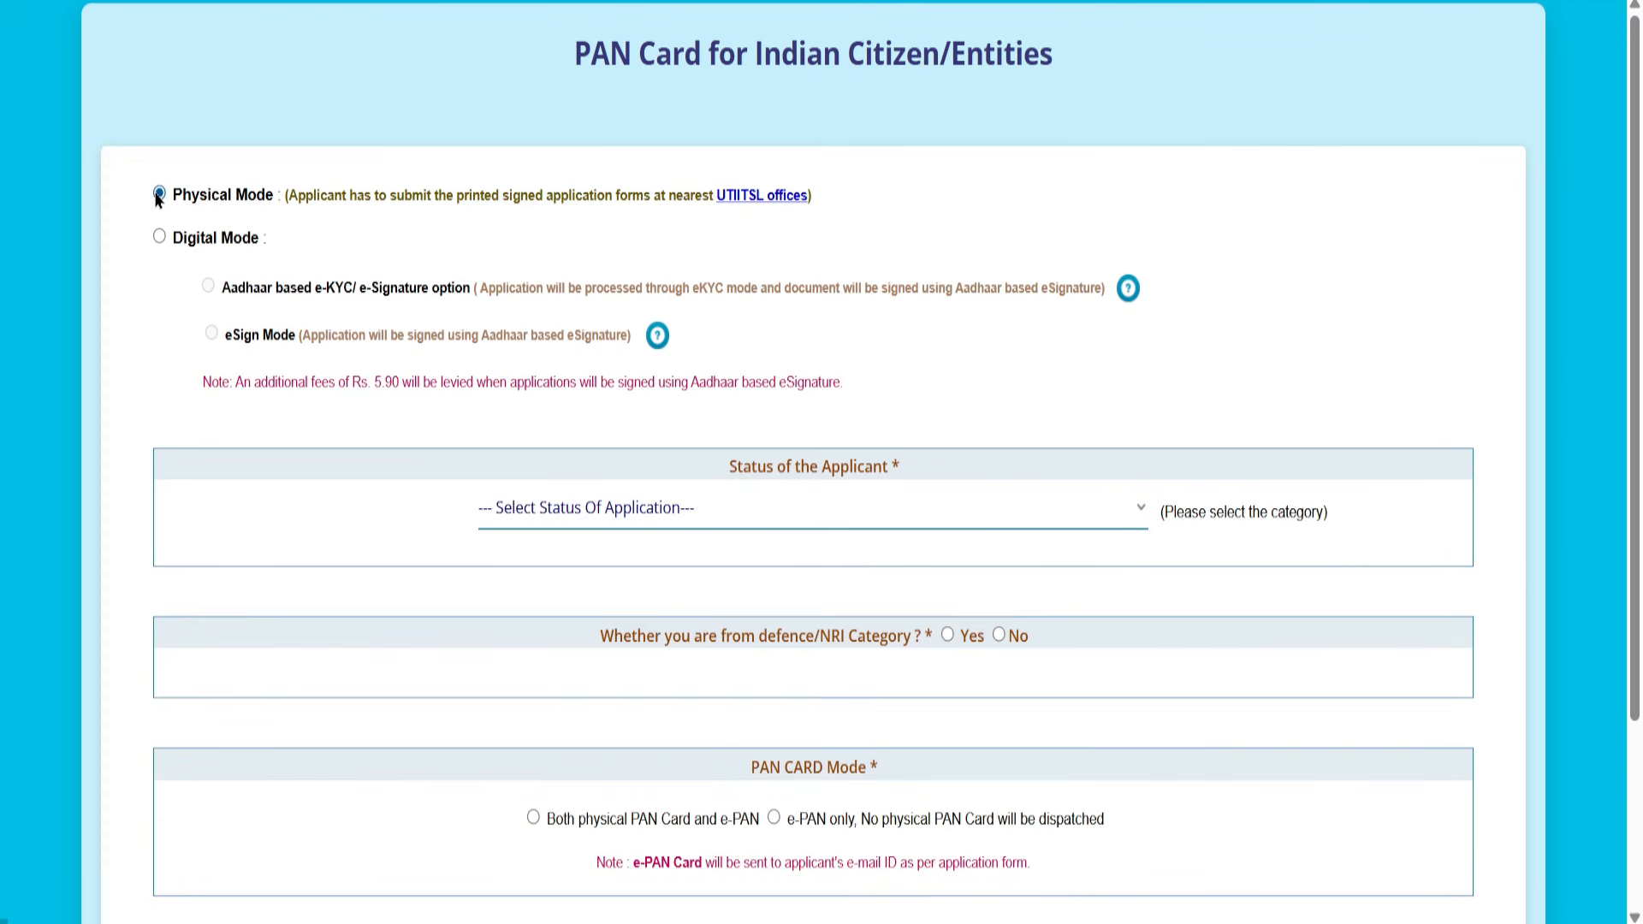
left_click(687, 511)
left_click(582, 351)
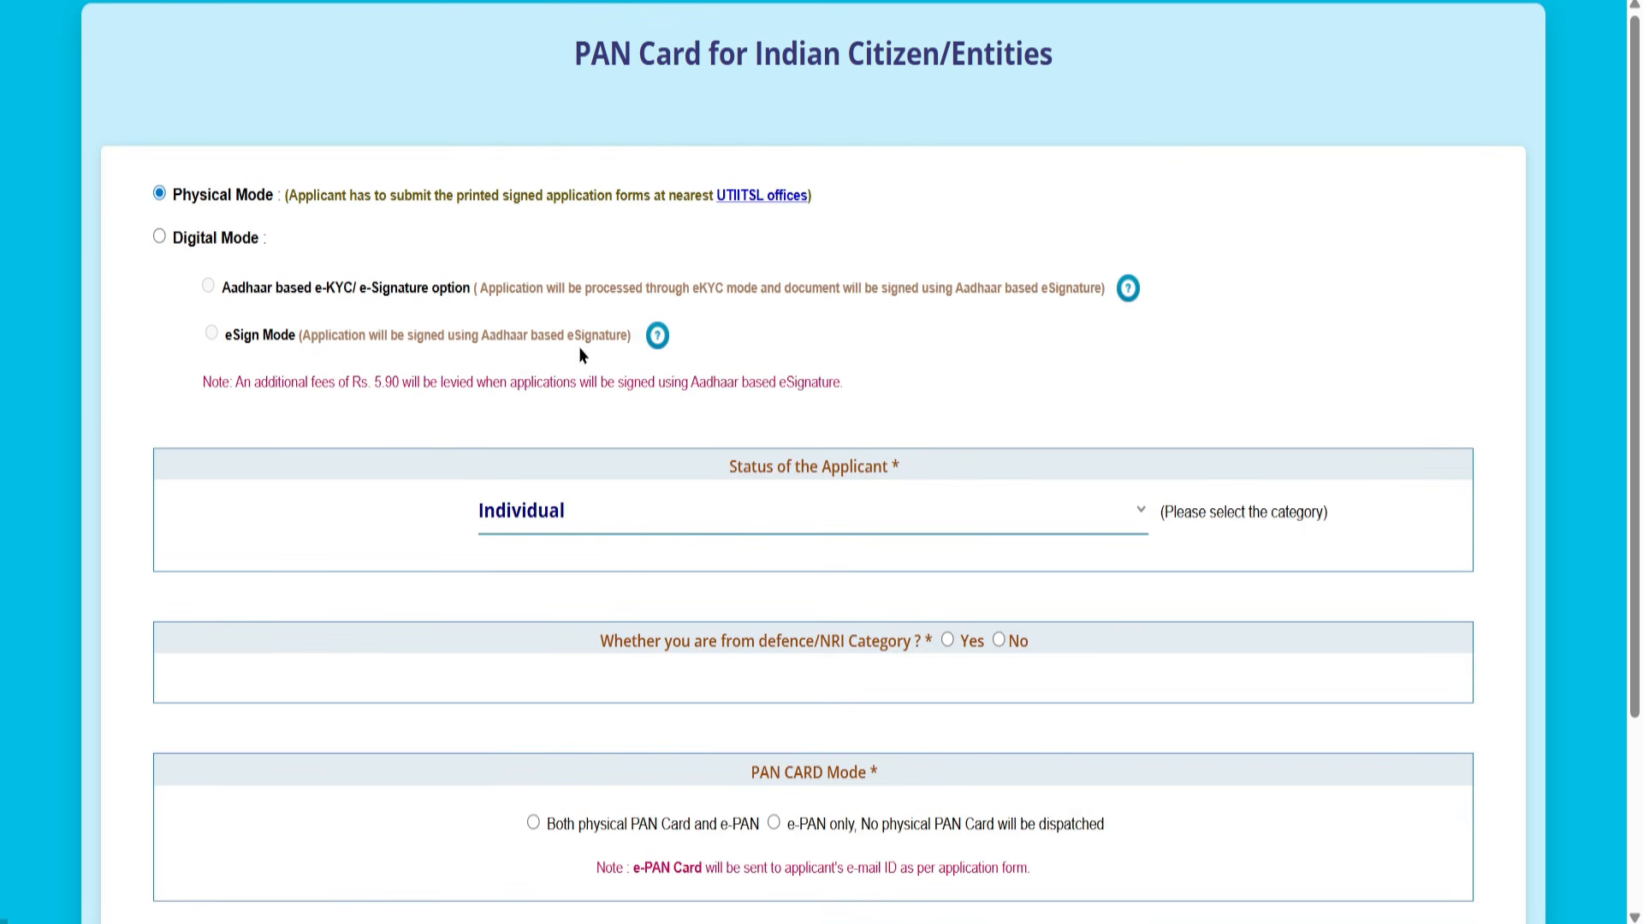
left_click(998, 640)
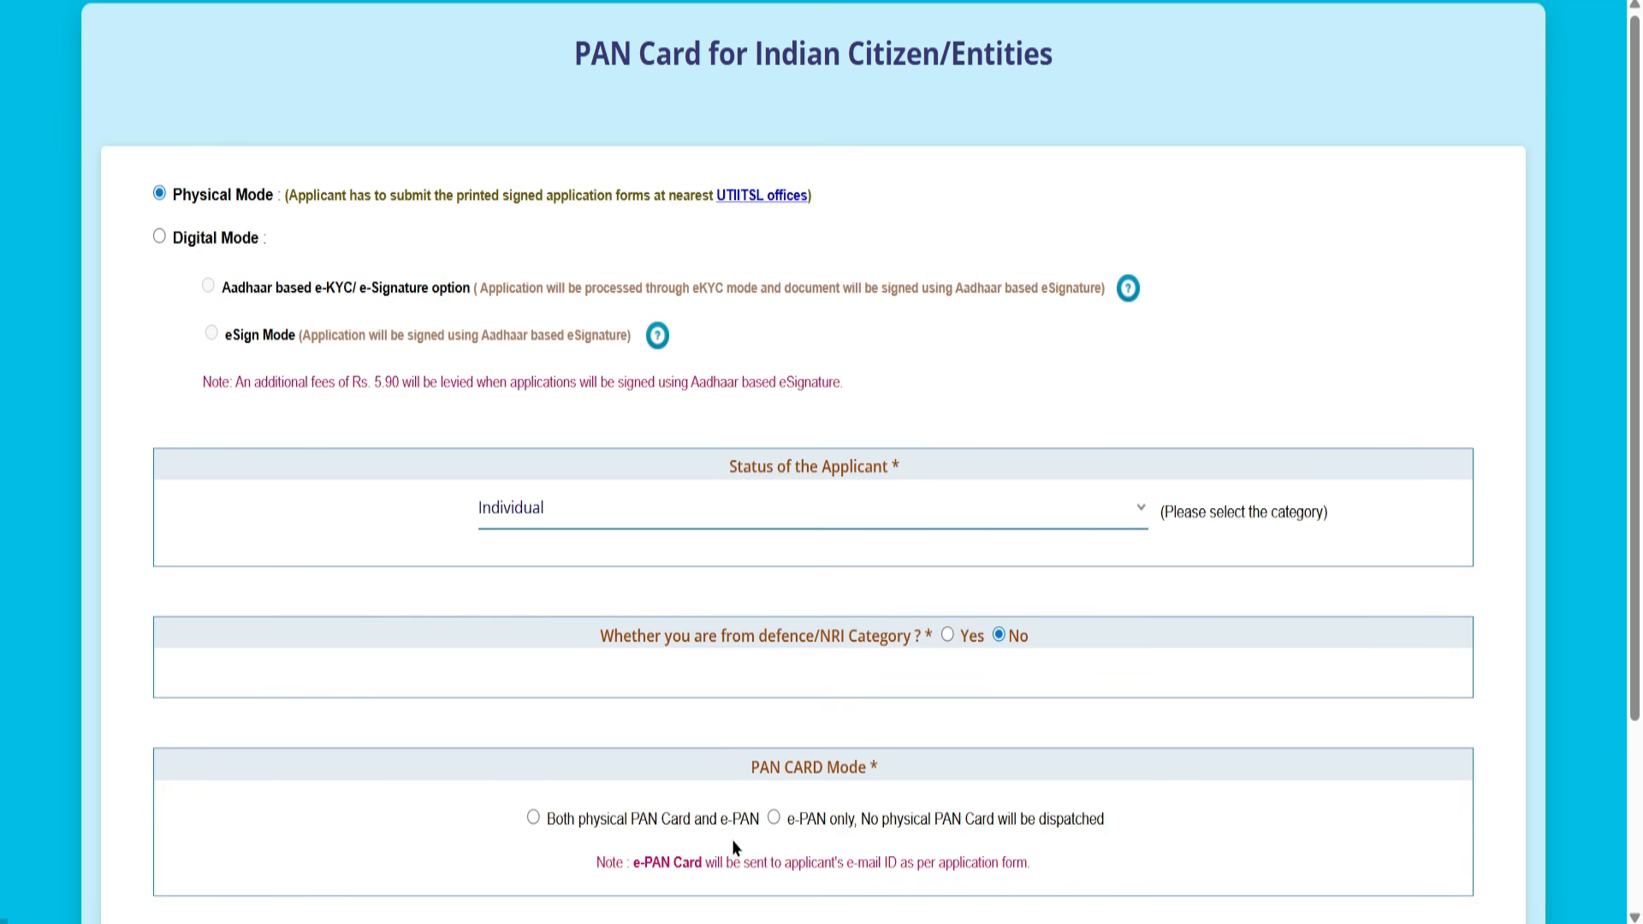
left_click(534, 818)
scroll(742, 723, "down", 3)
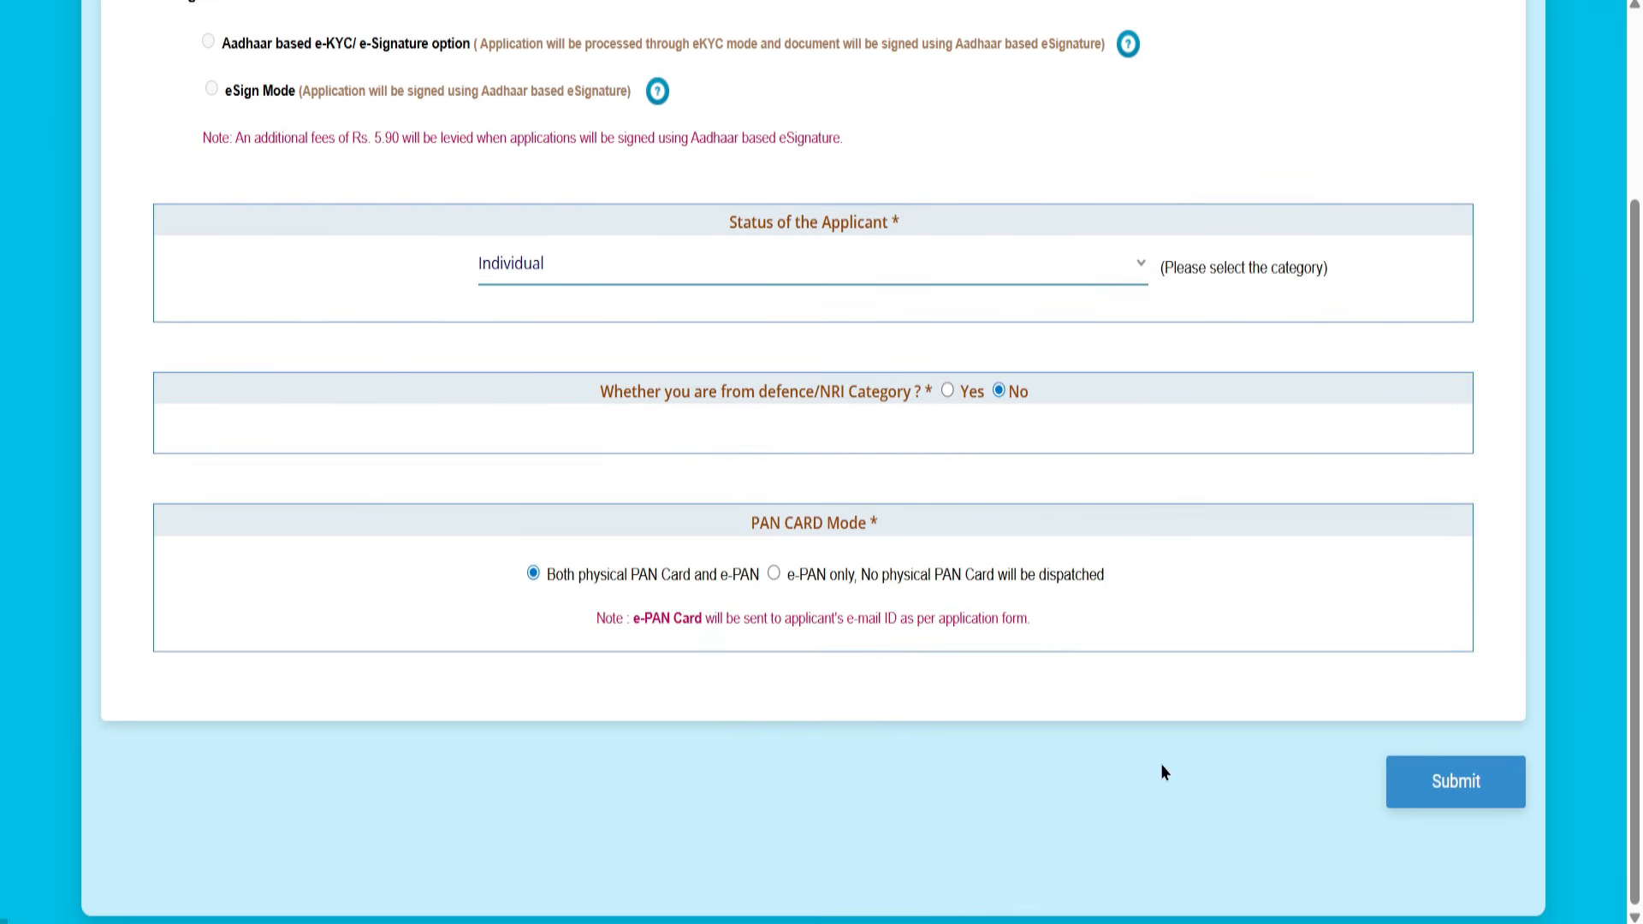
left_click(1437, 784)
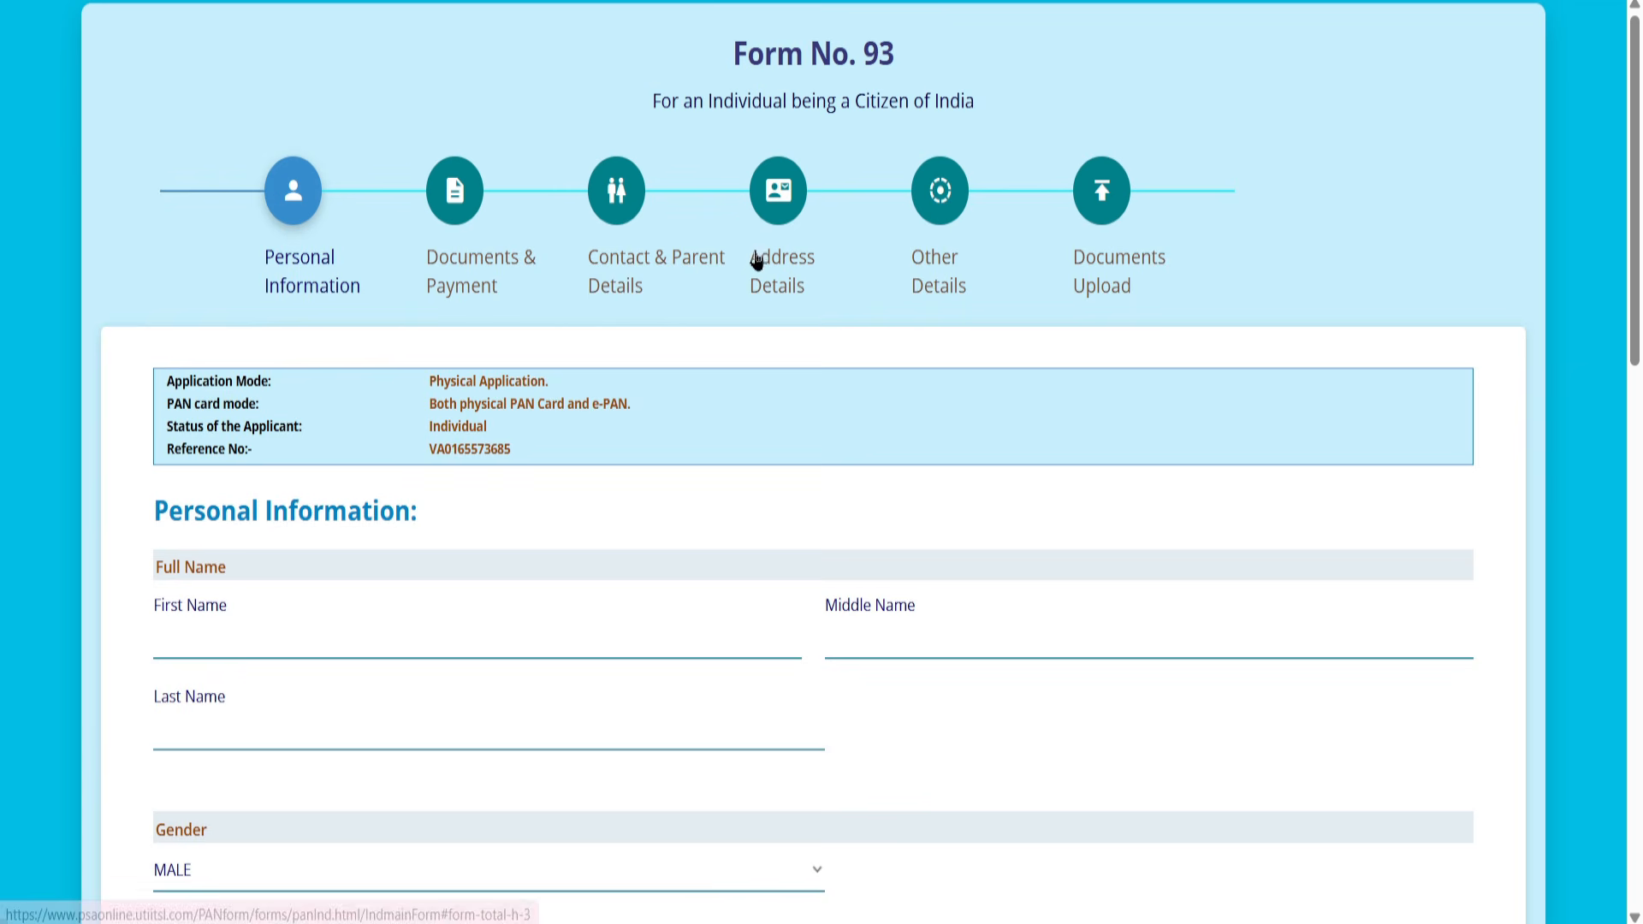
- Examine the full name, gender and date of birth fields of the Personal Information section
scroll(618, 387, "down", 2)
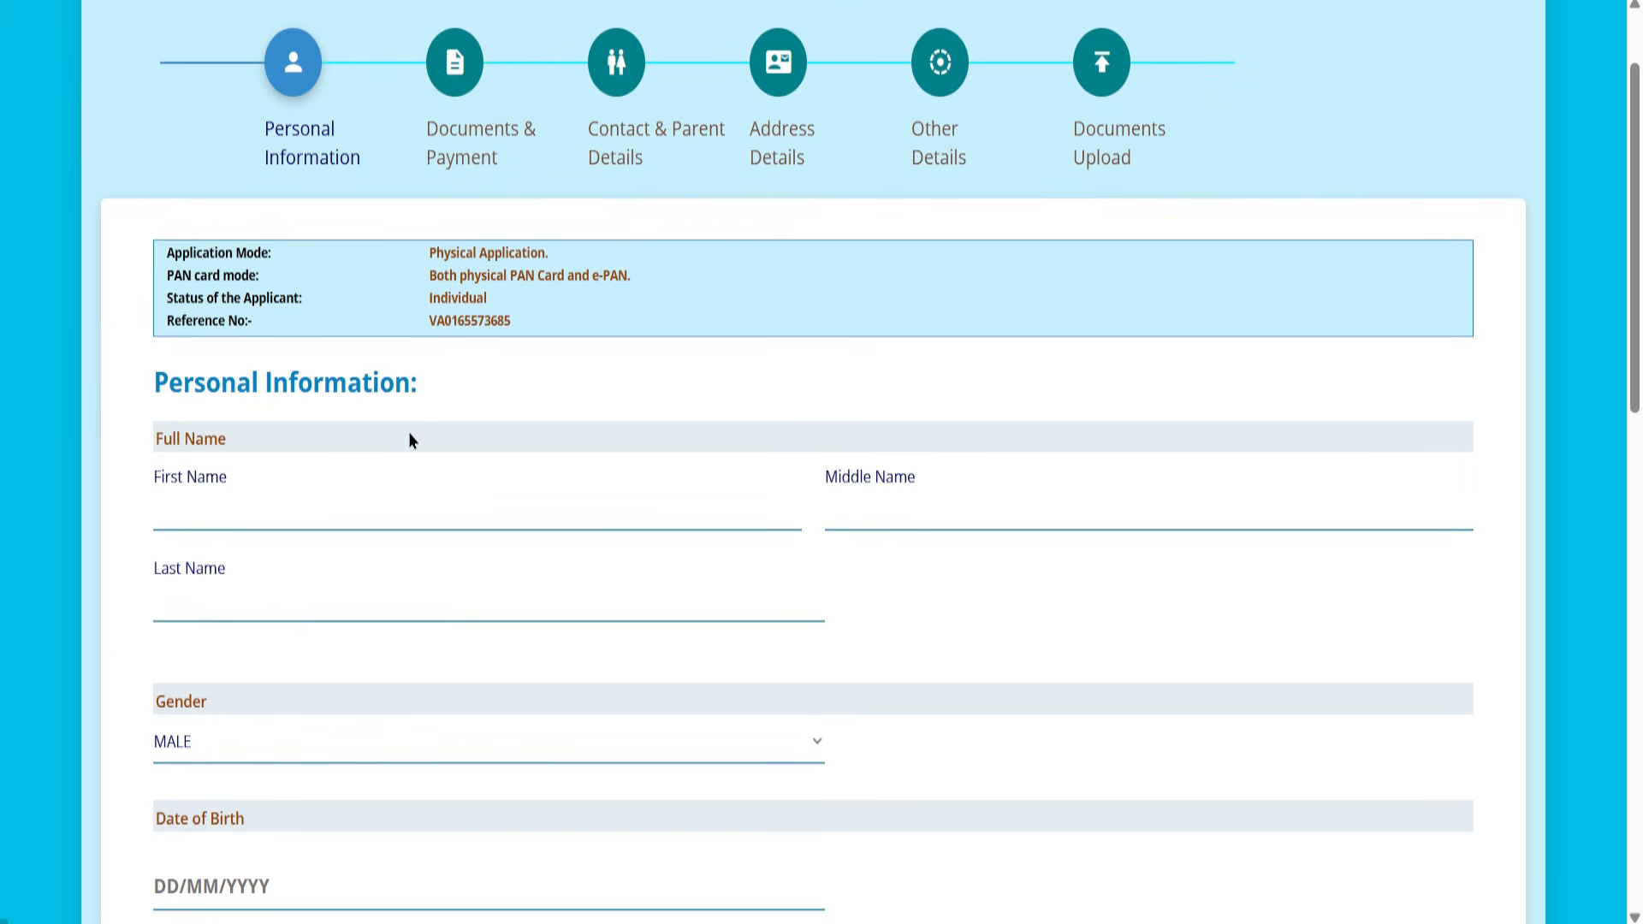
left_click_drag(156, 486, 218, 484)
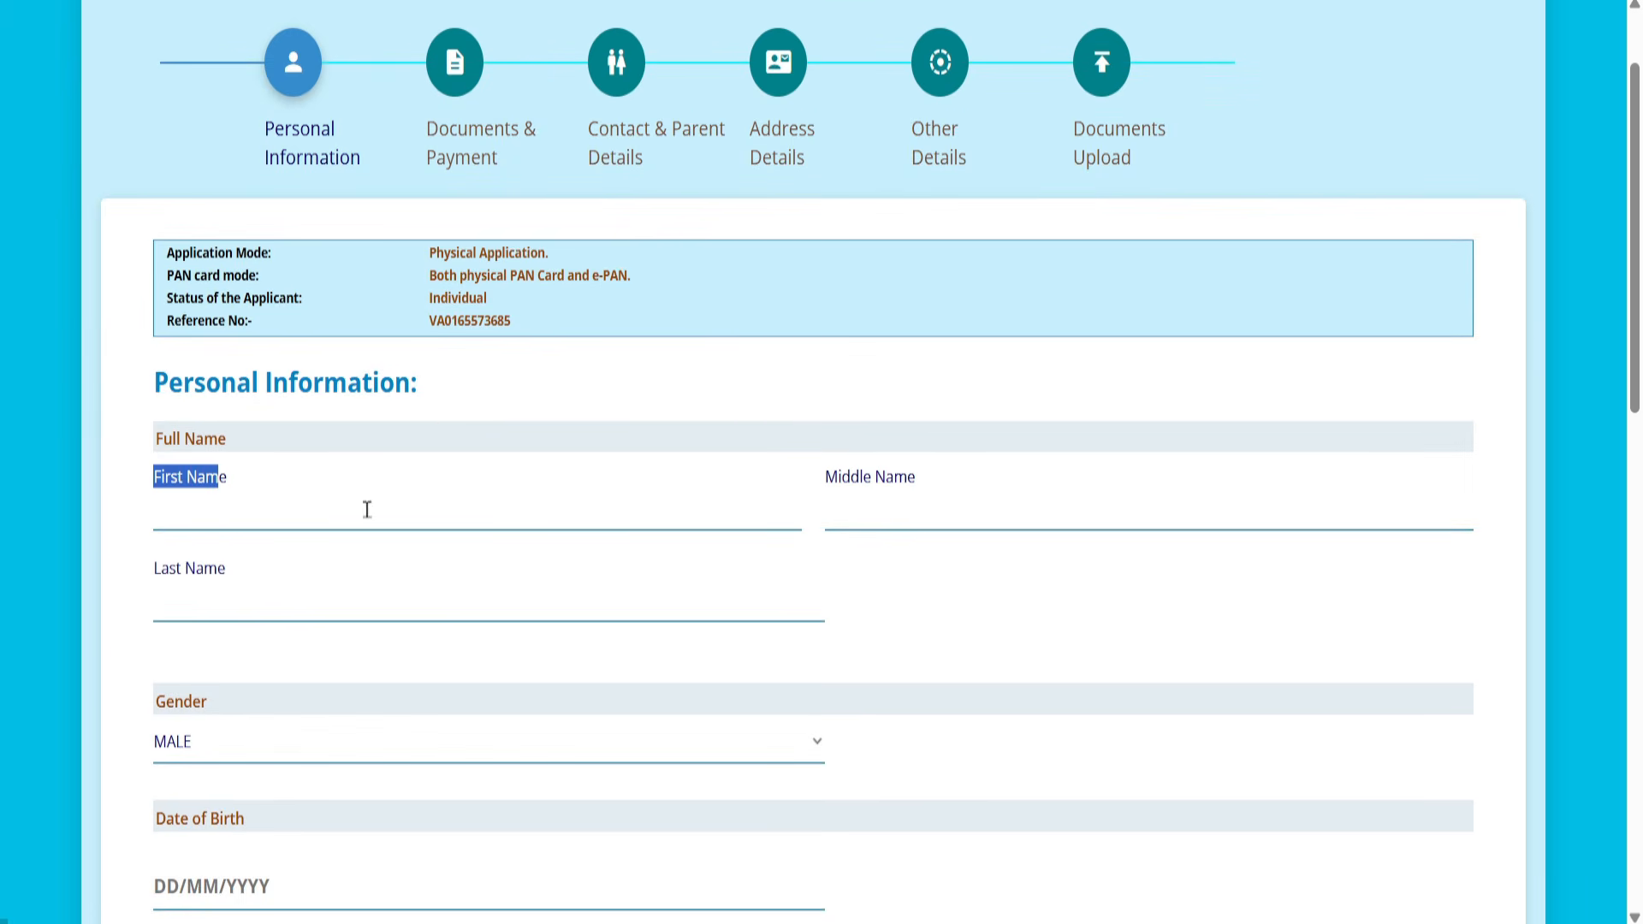
left_click(834, 495)
scroll(352, 565, "down", 5)
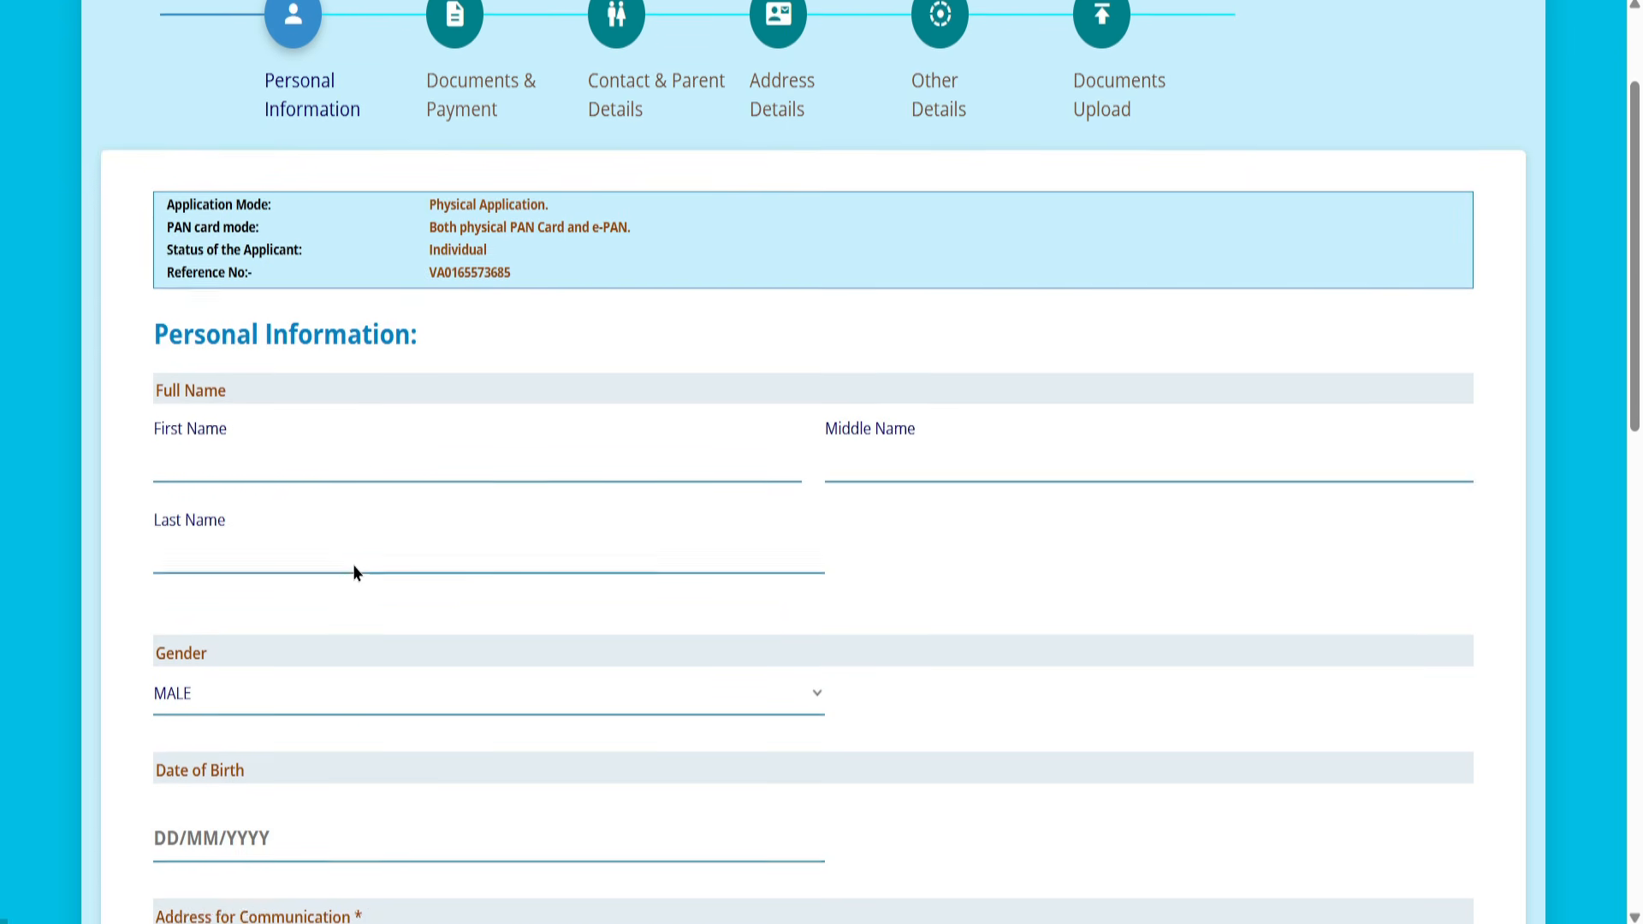
left_click(231, 366)
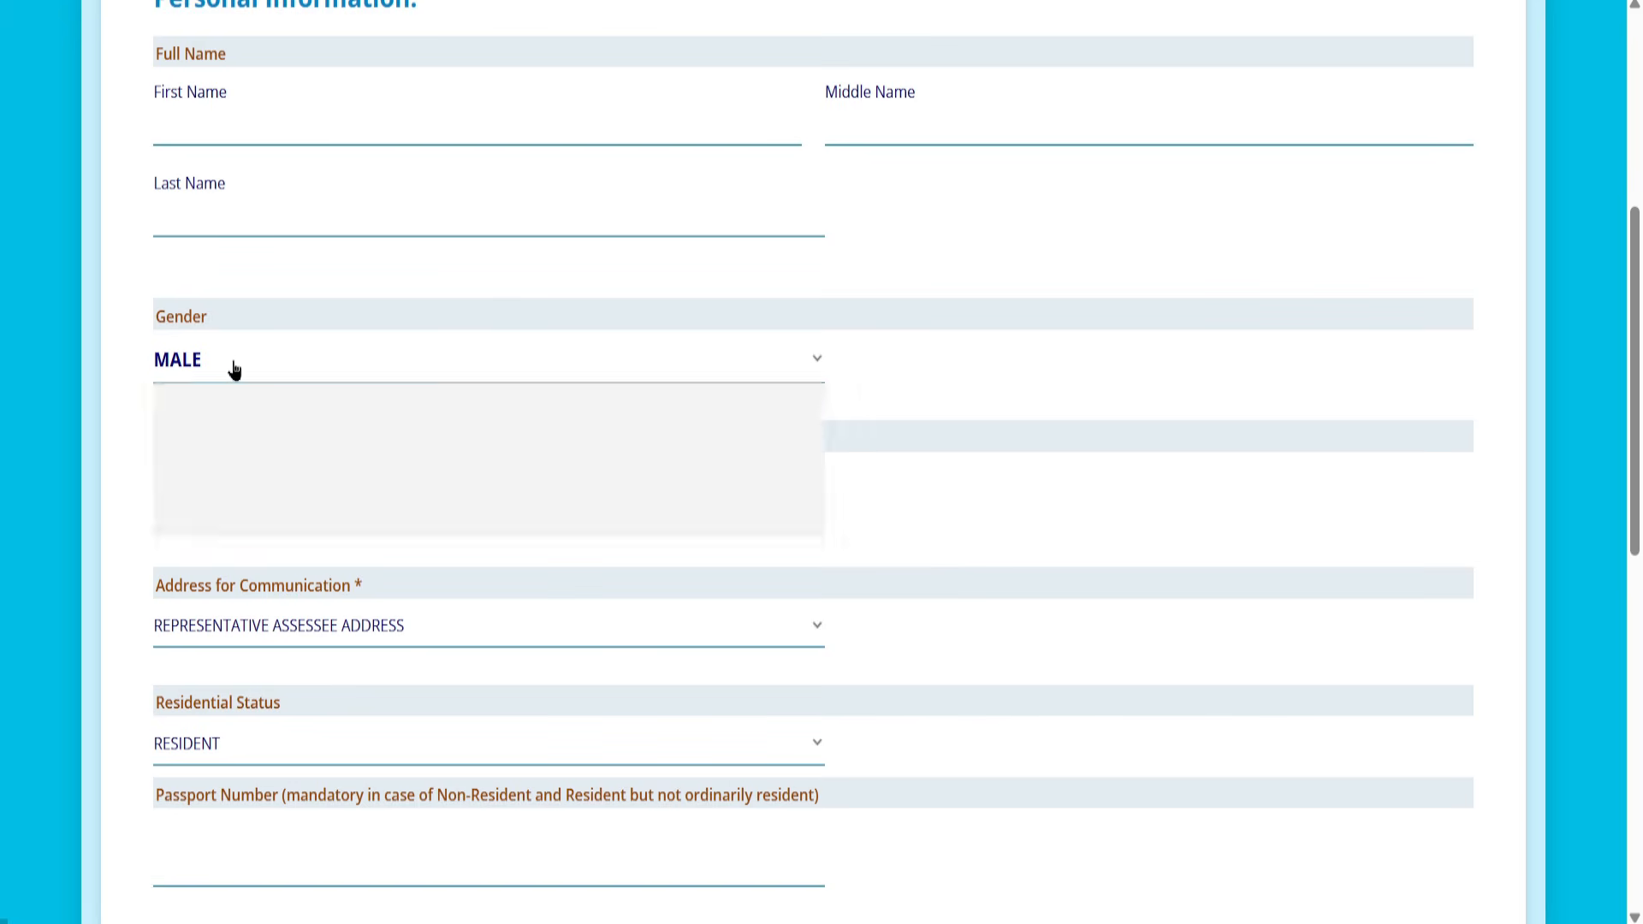
left_click(233, 368)
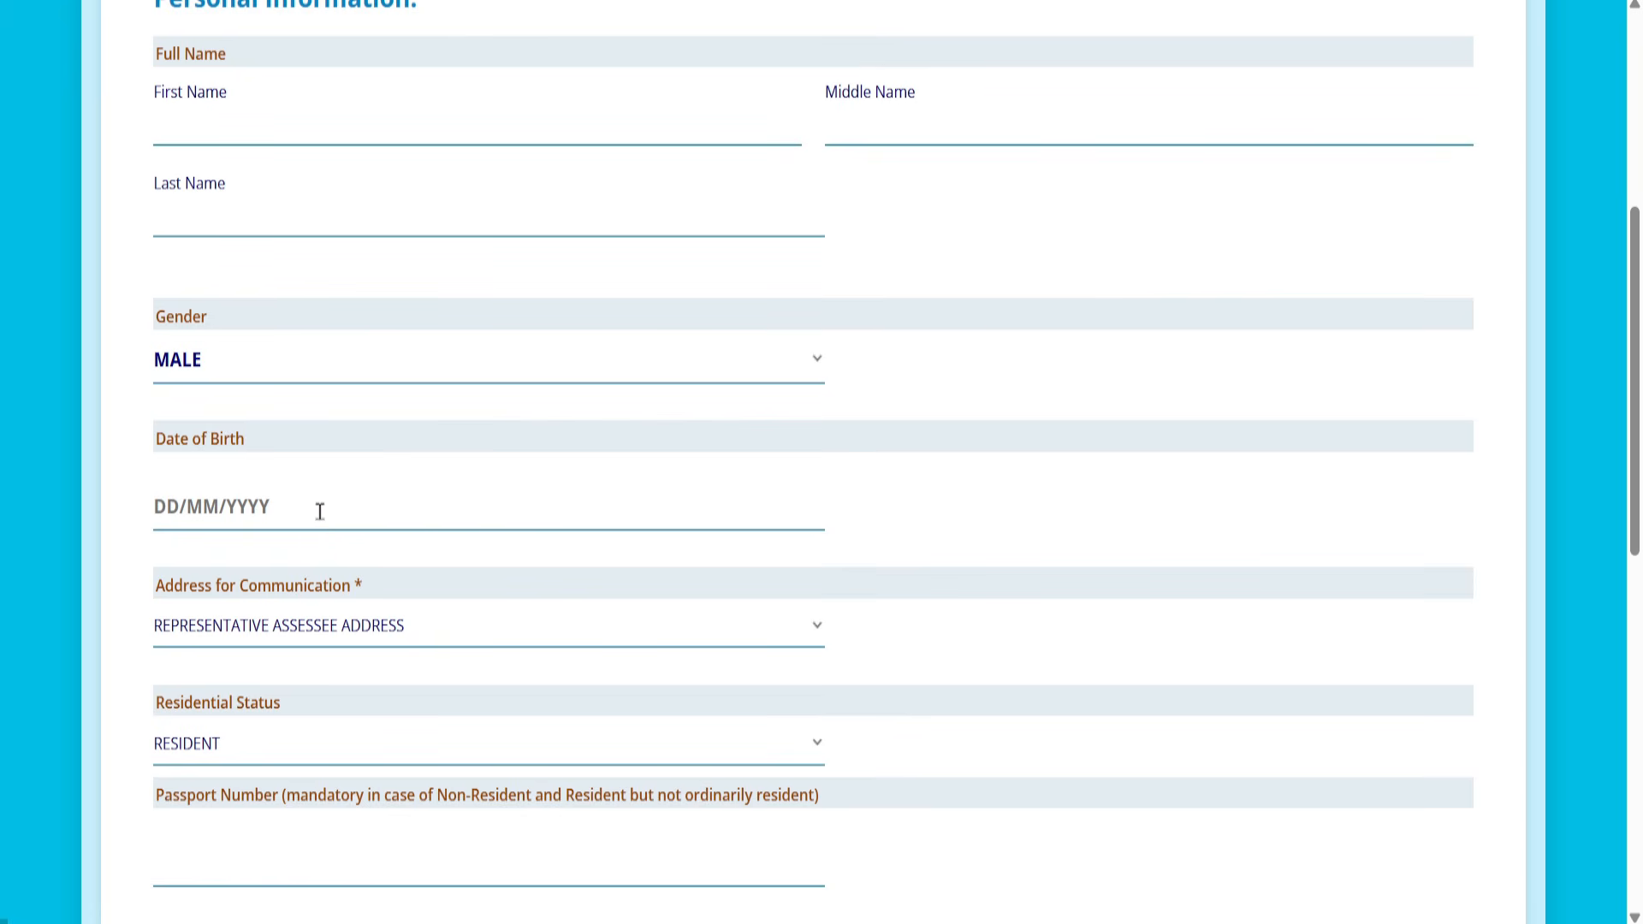
left_click(159, 506)
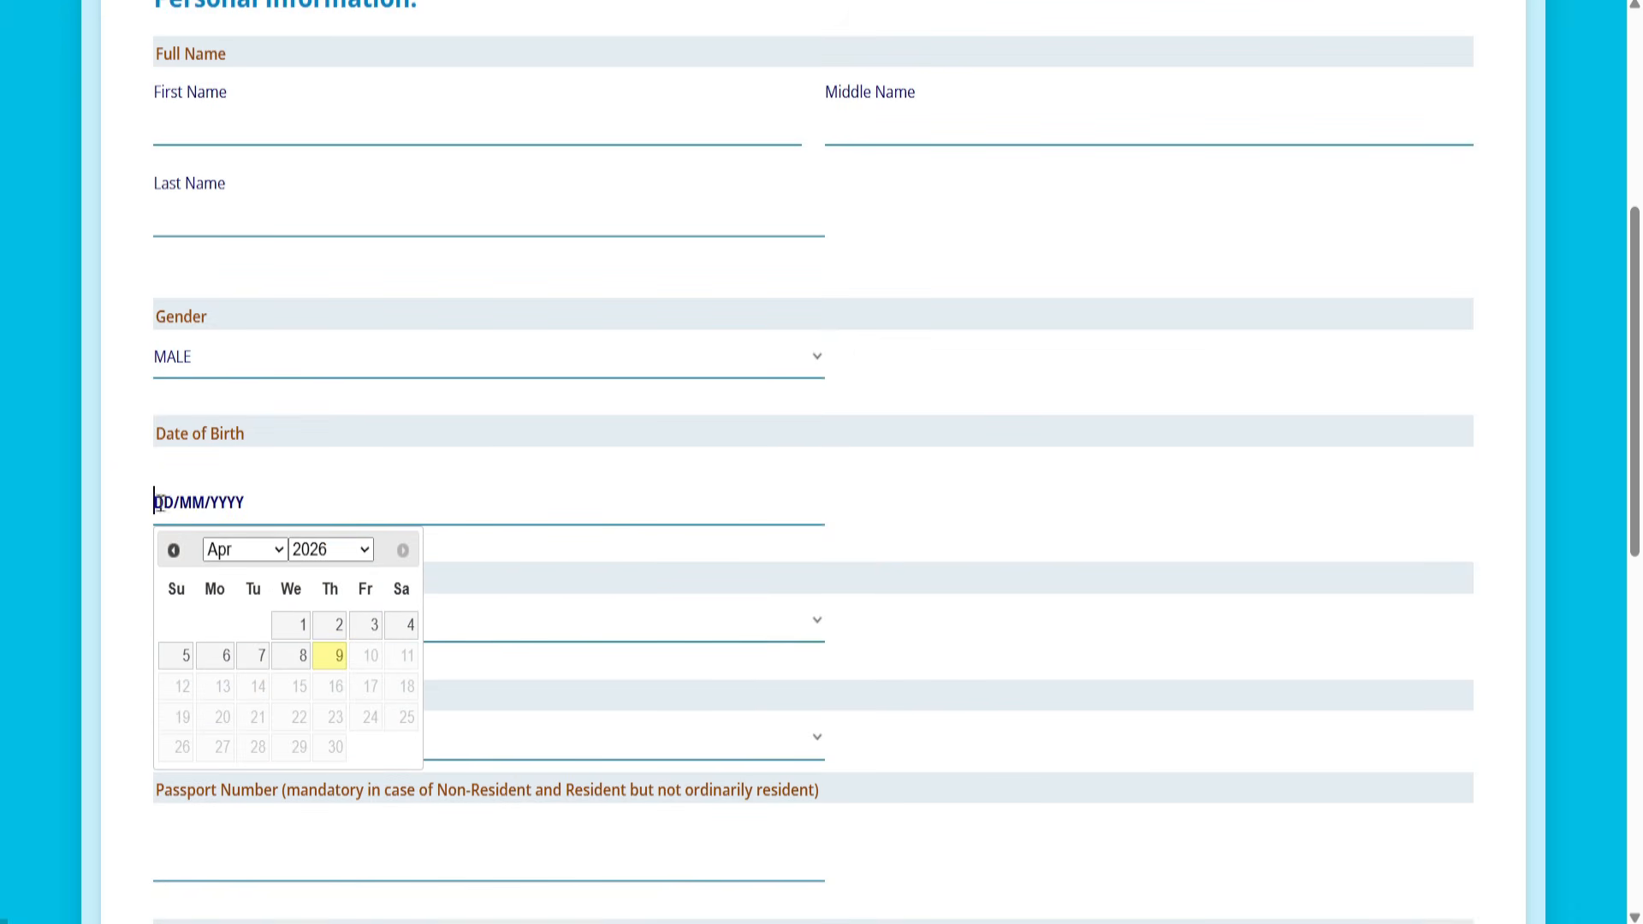
left_click(947, 550)
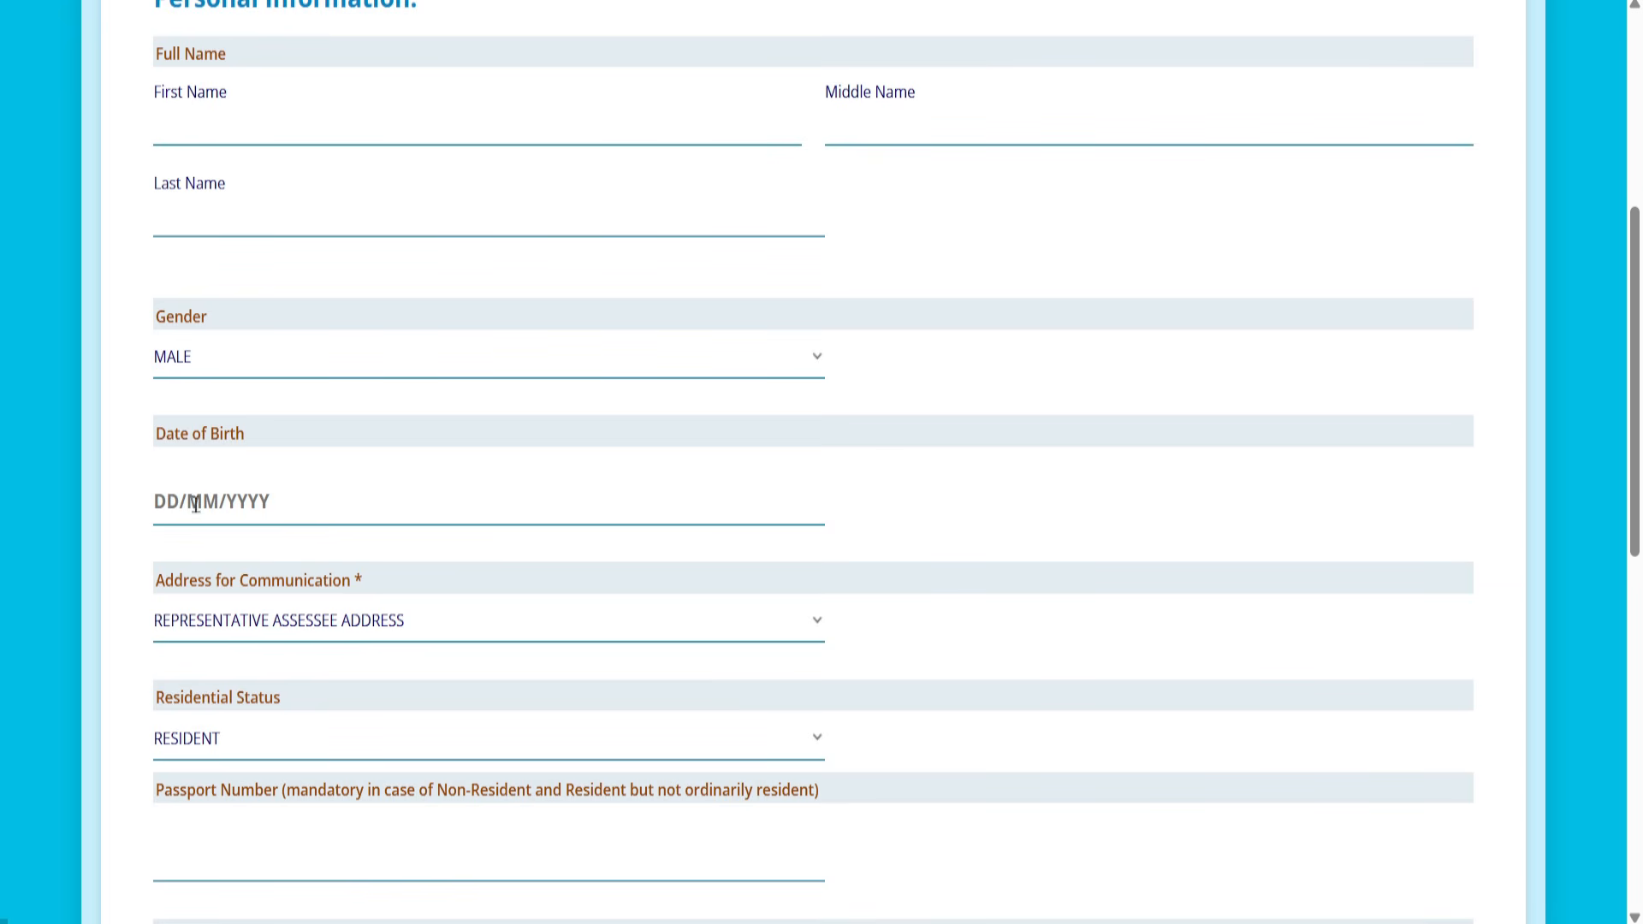
- Set the Address for Communication to RESIDENCE and keep RESIDENT as the Residential Status
scroll(260, 502, "down", 3)
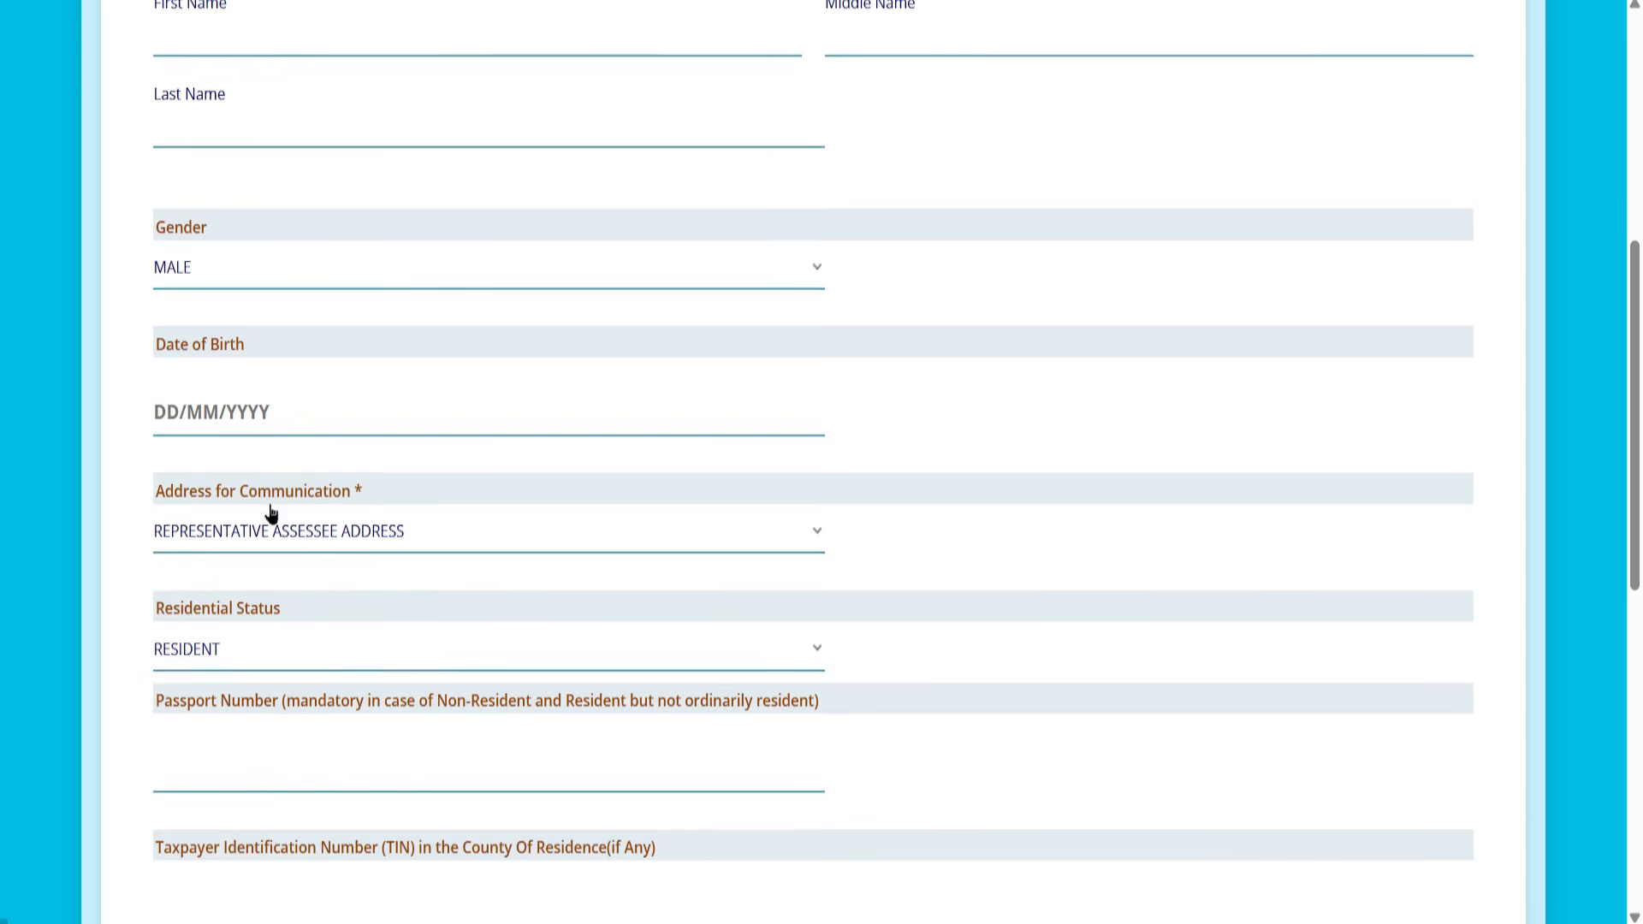
left_click(274, 373)
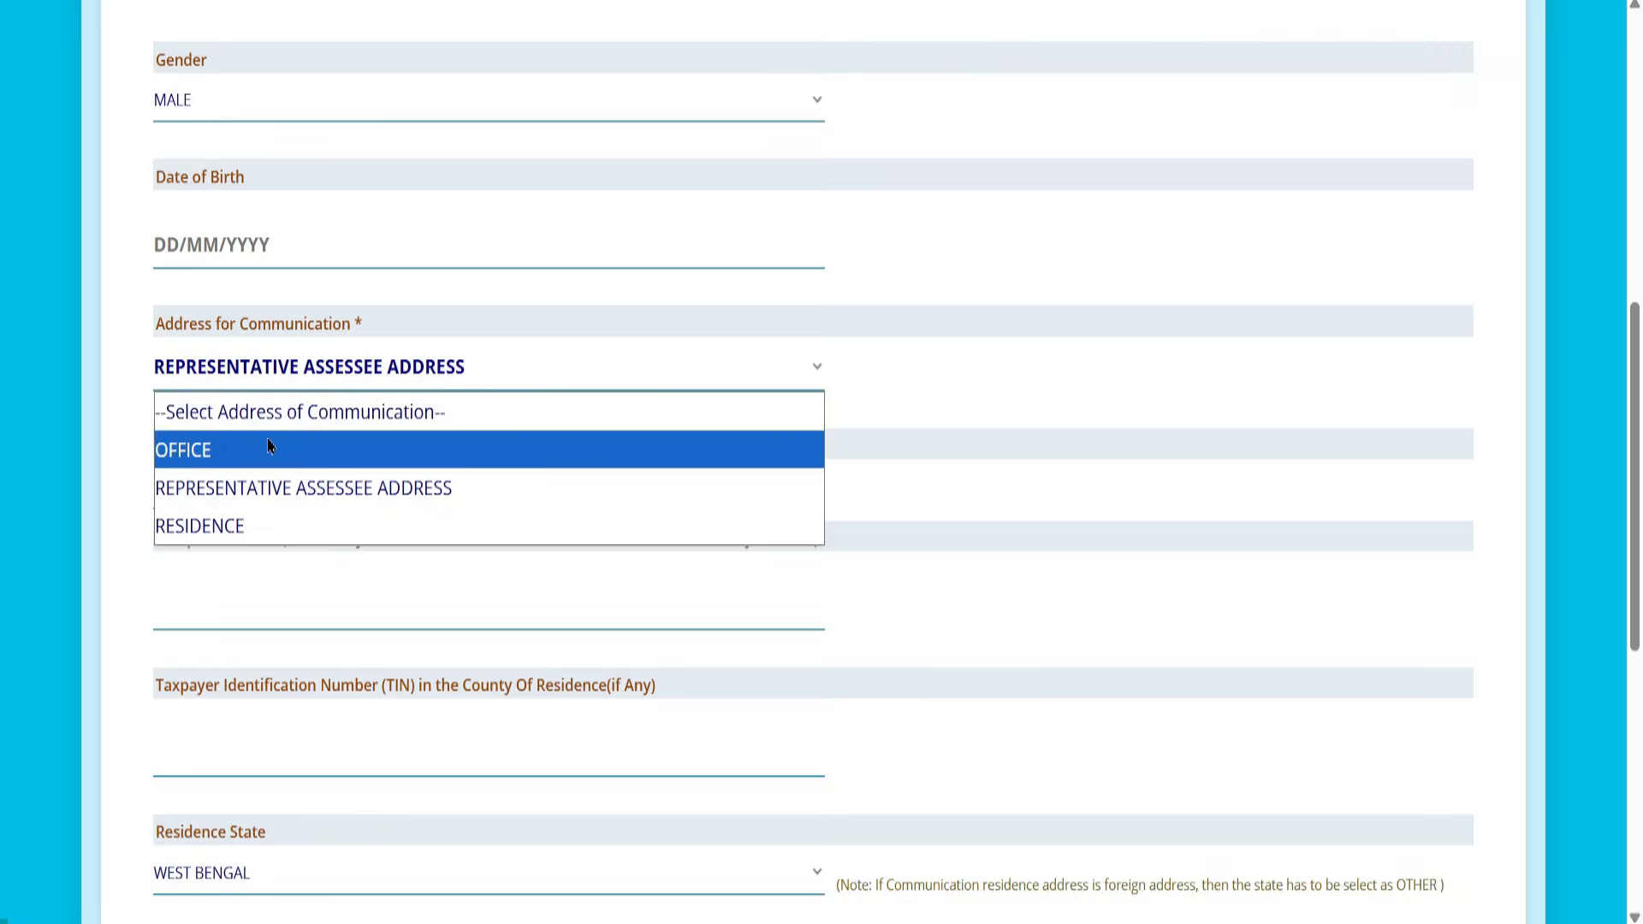
left_click(445, 507)
left_click(300, 377)
left_click(286, 534)
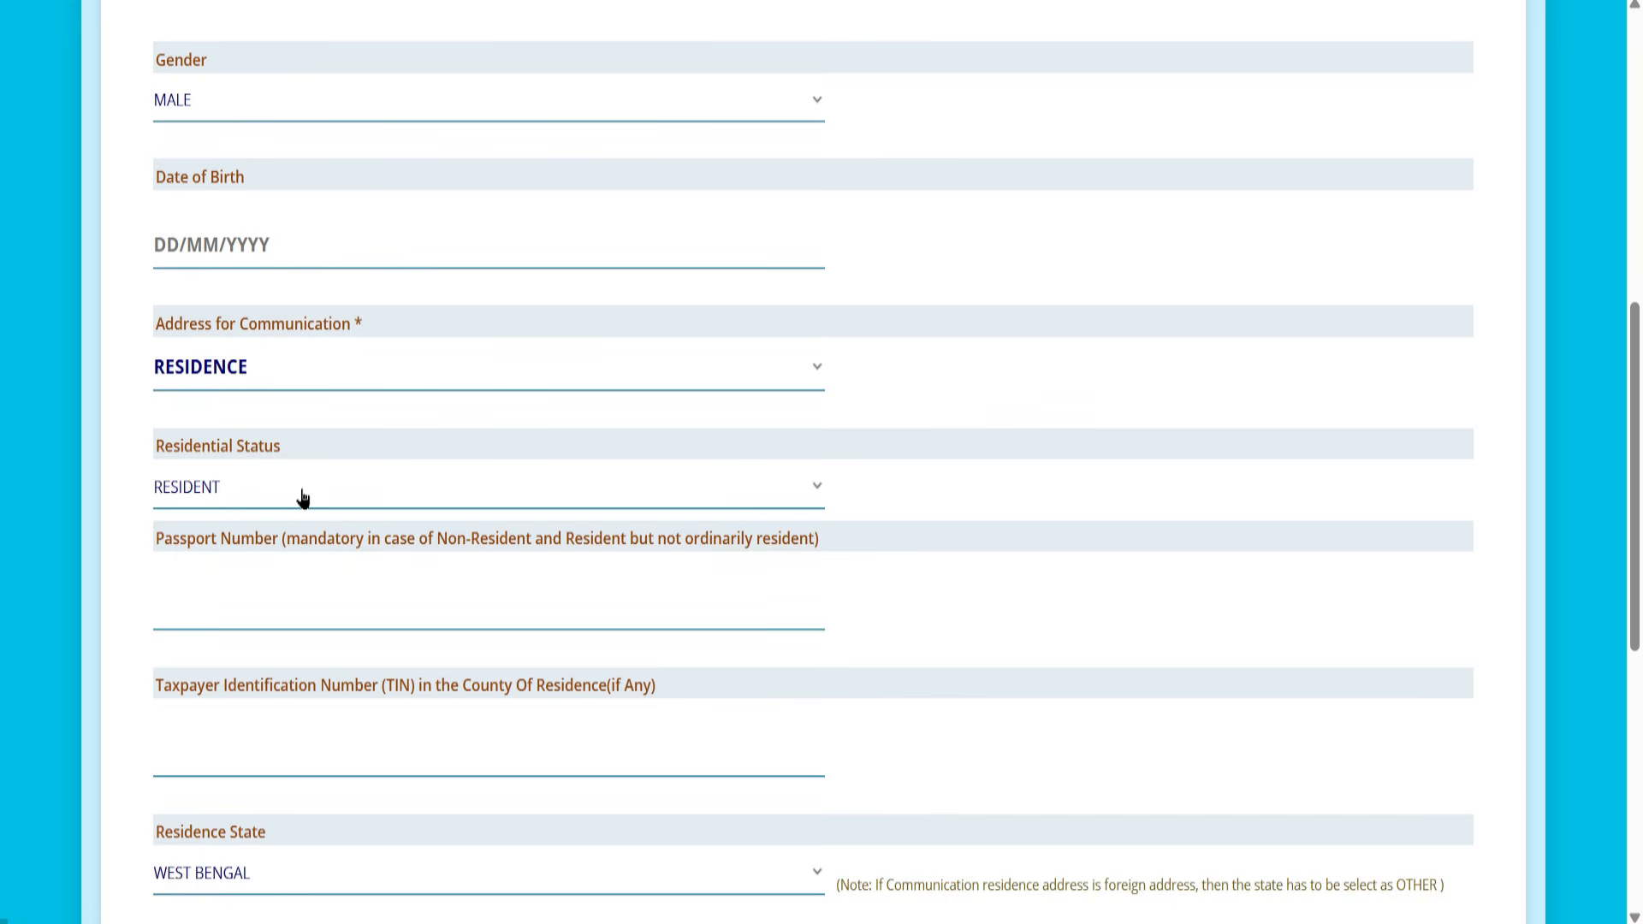
left_click(228, 490)
left_click(230, 495)
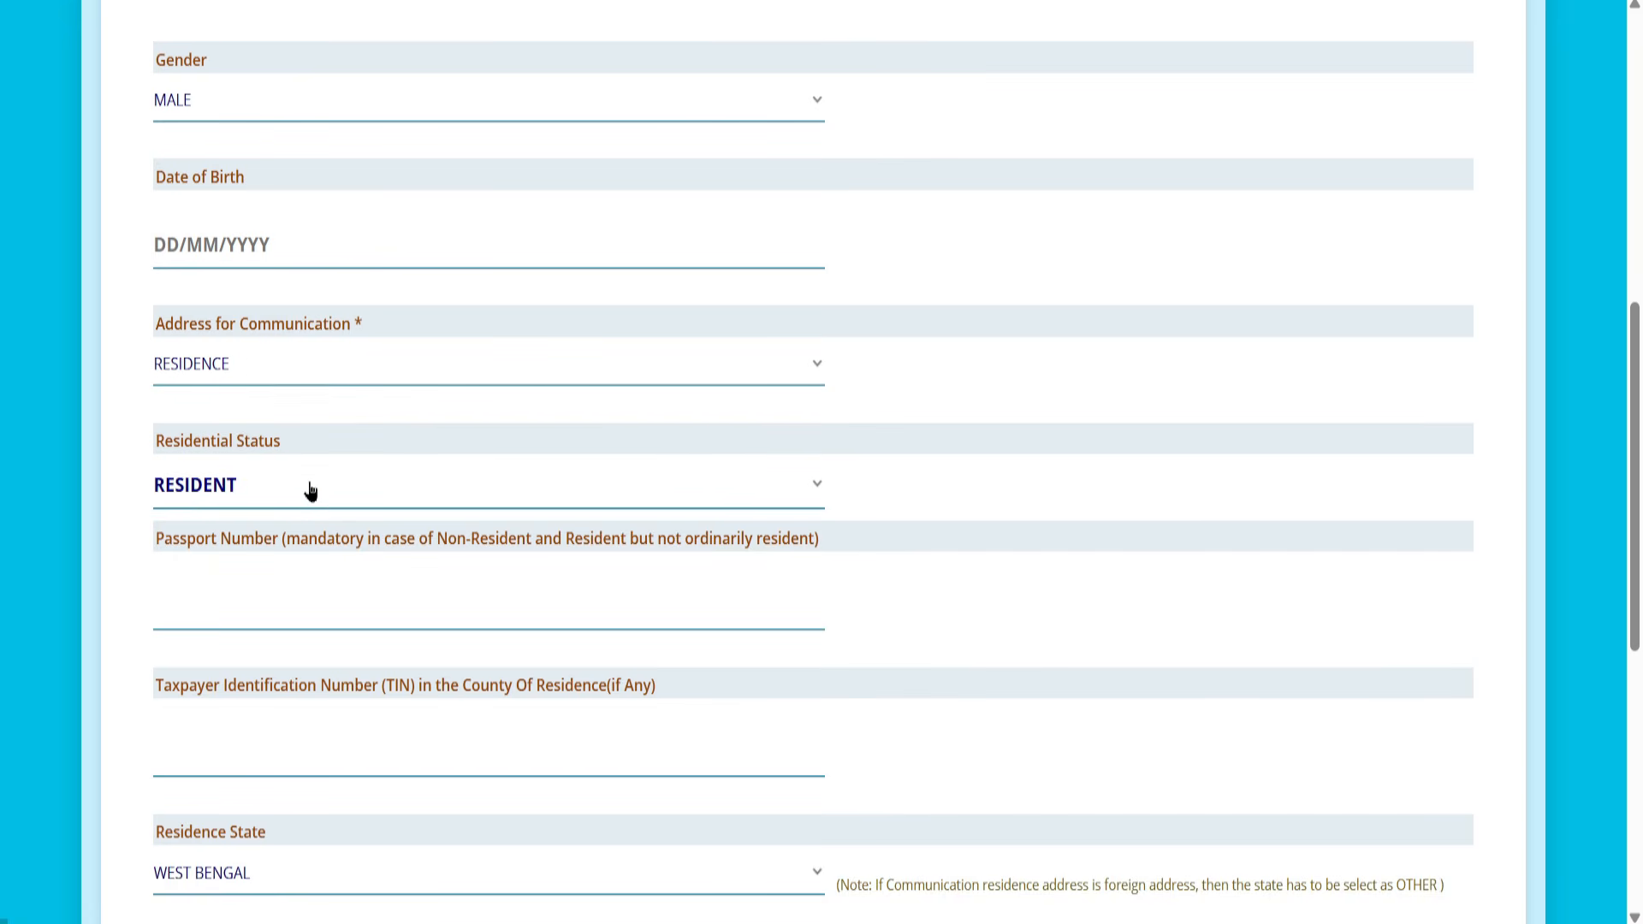
- Keep WEST BENGAL as the Residence State and Representative Assessee State, and continue to the Documents & Payment section
scroll(318, 475, "down", 3)
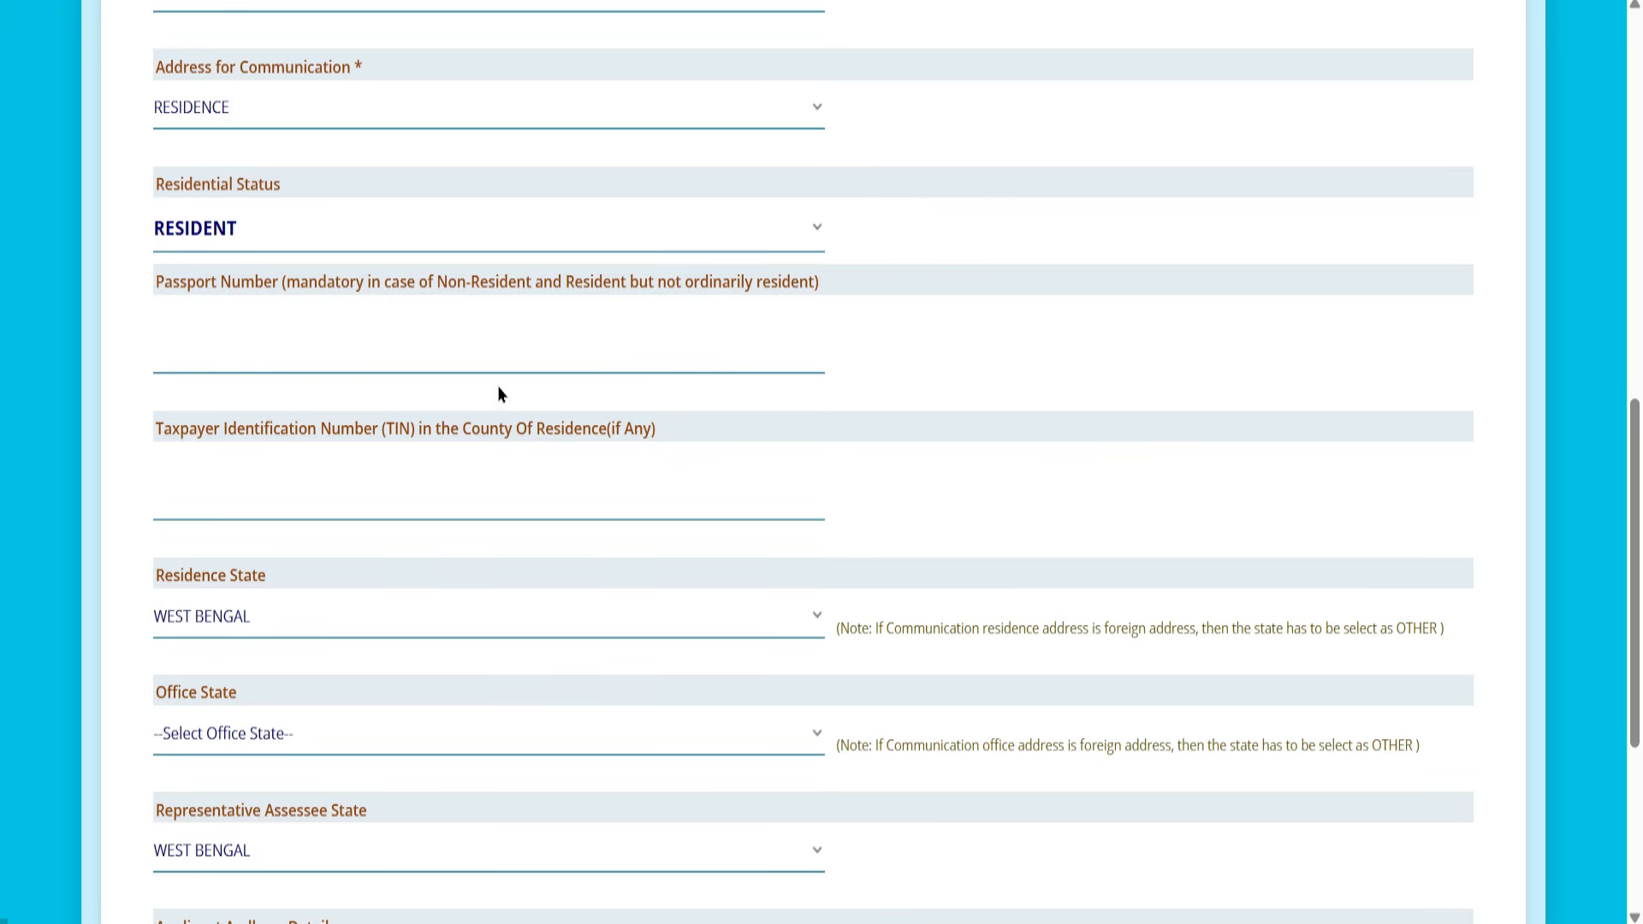
left_click(218, 352)
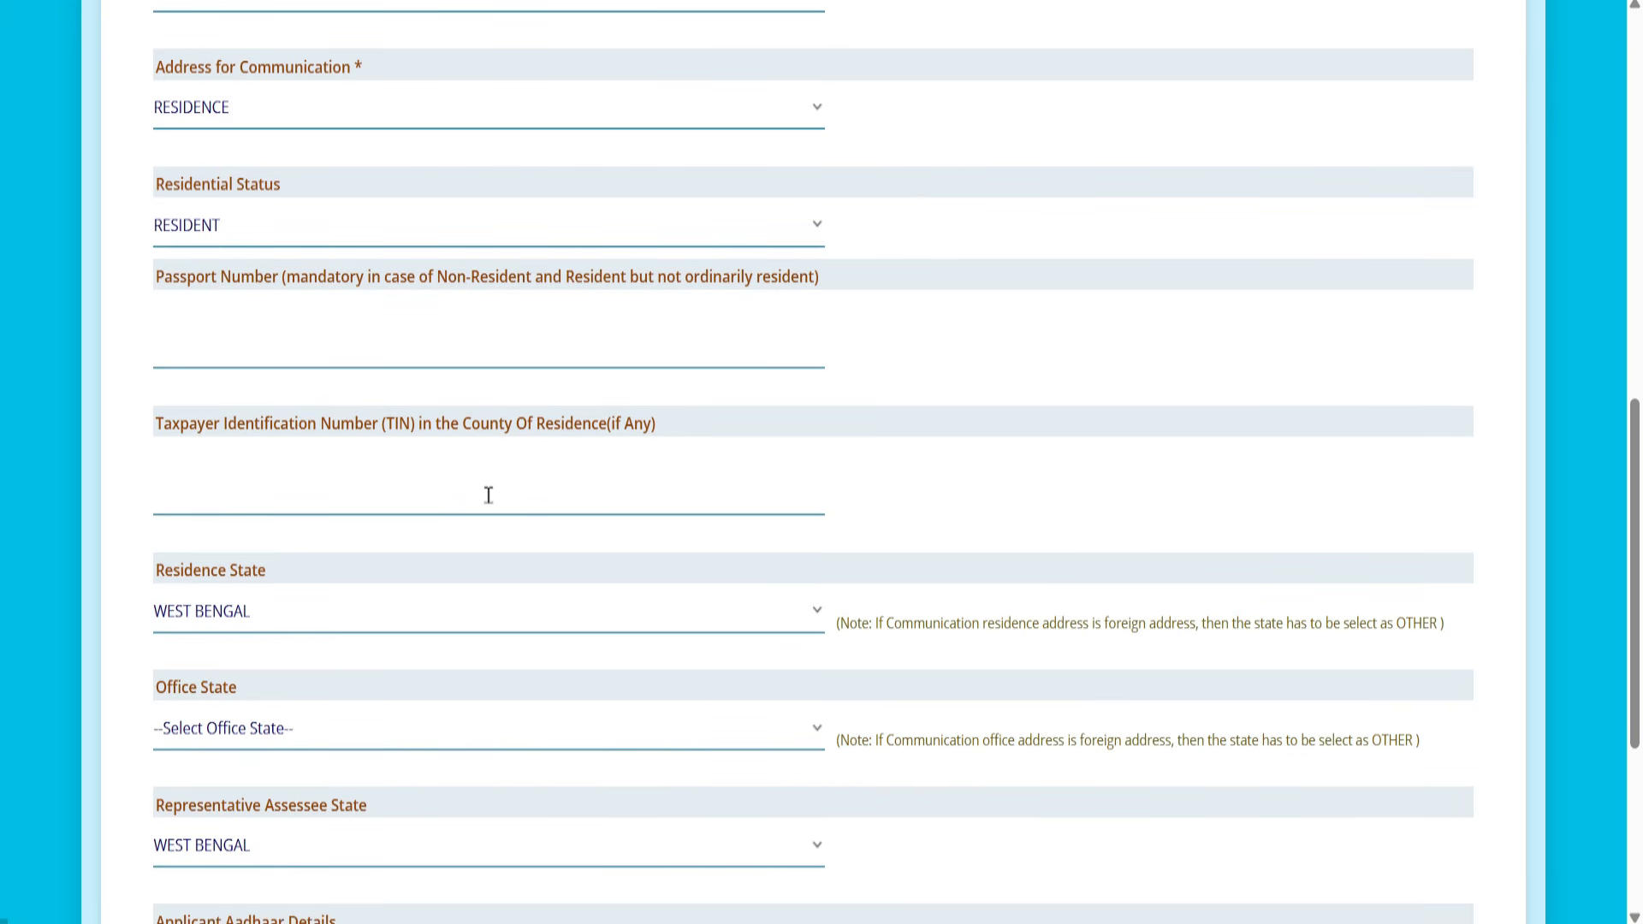
scroll(488, 491, "down", 3)
left_click(208, 366)
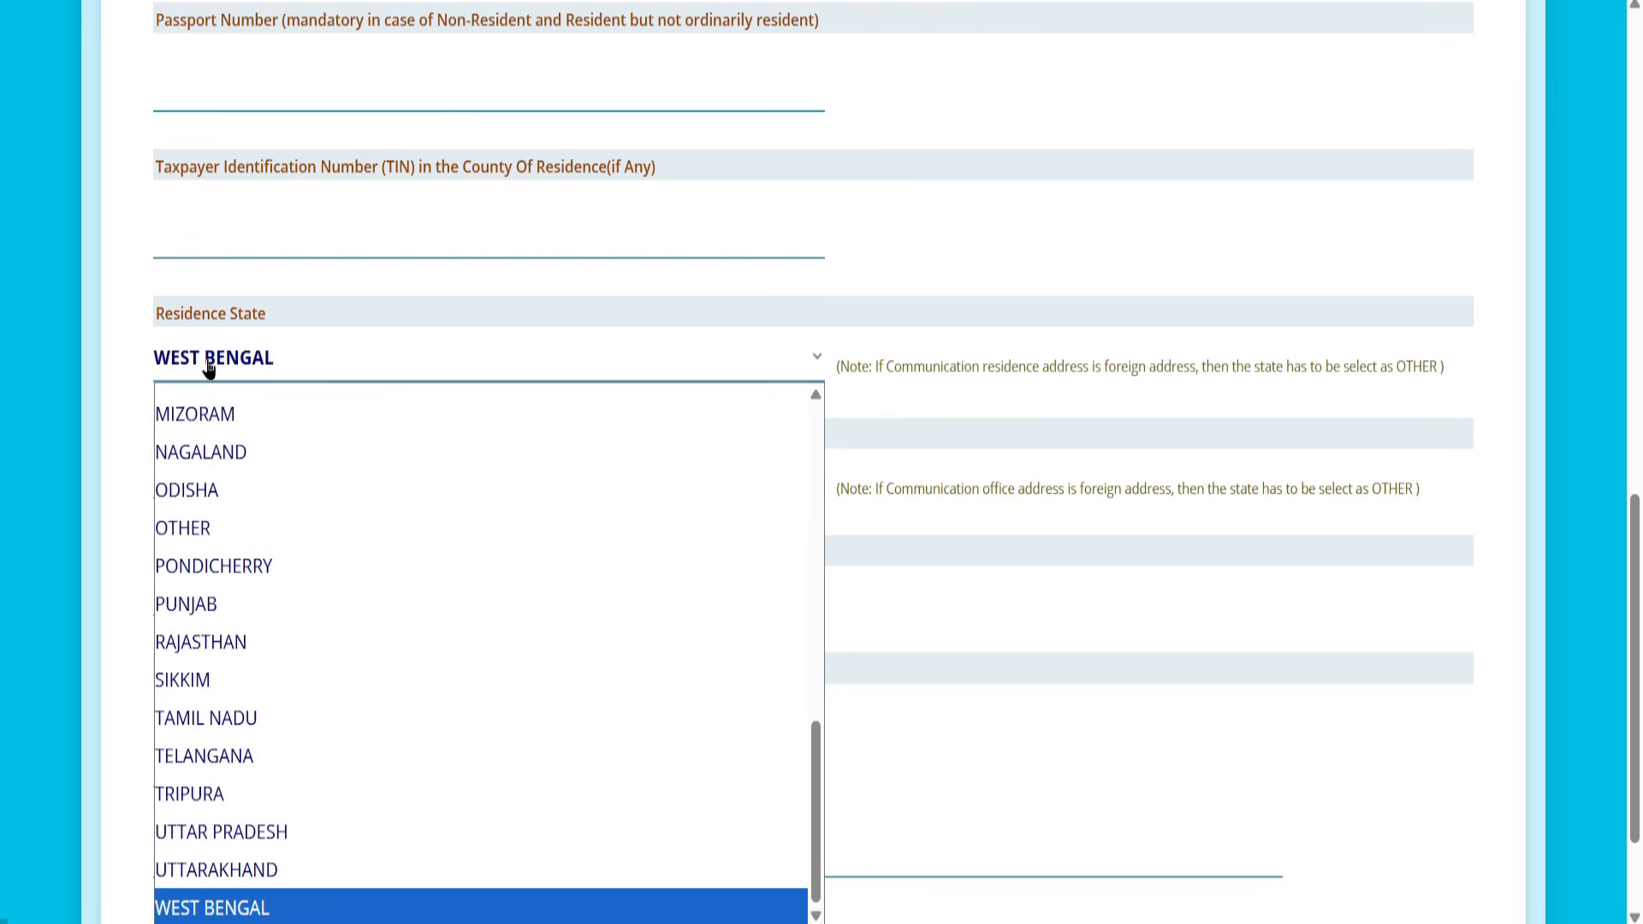
left_click(208, 367)
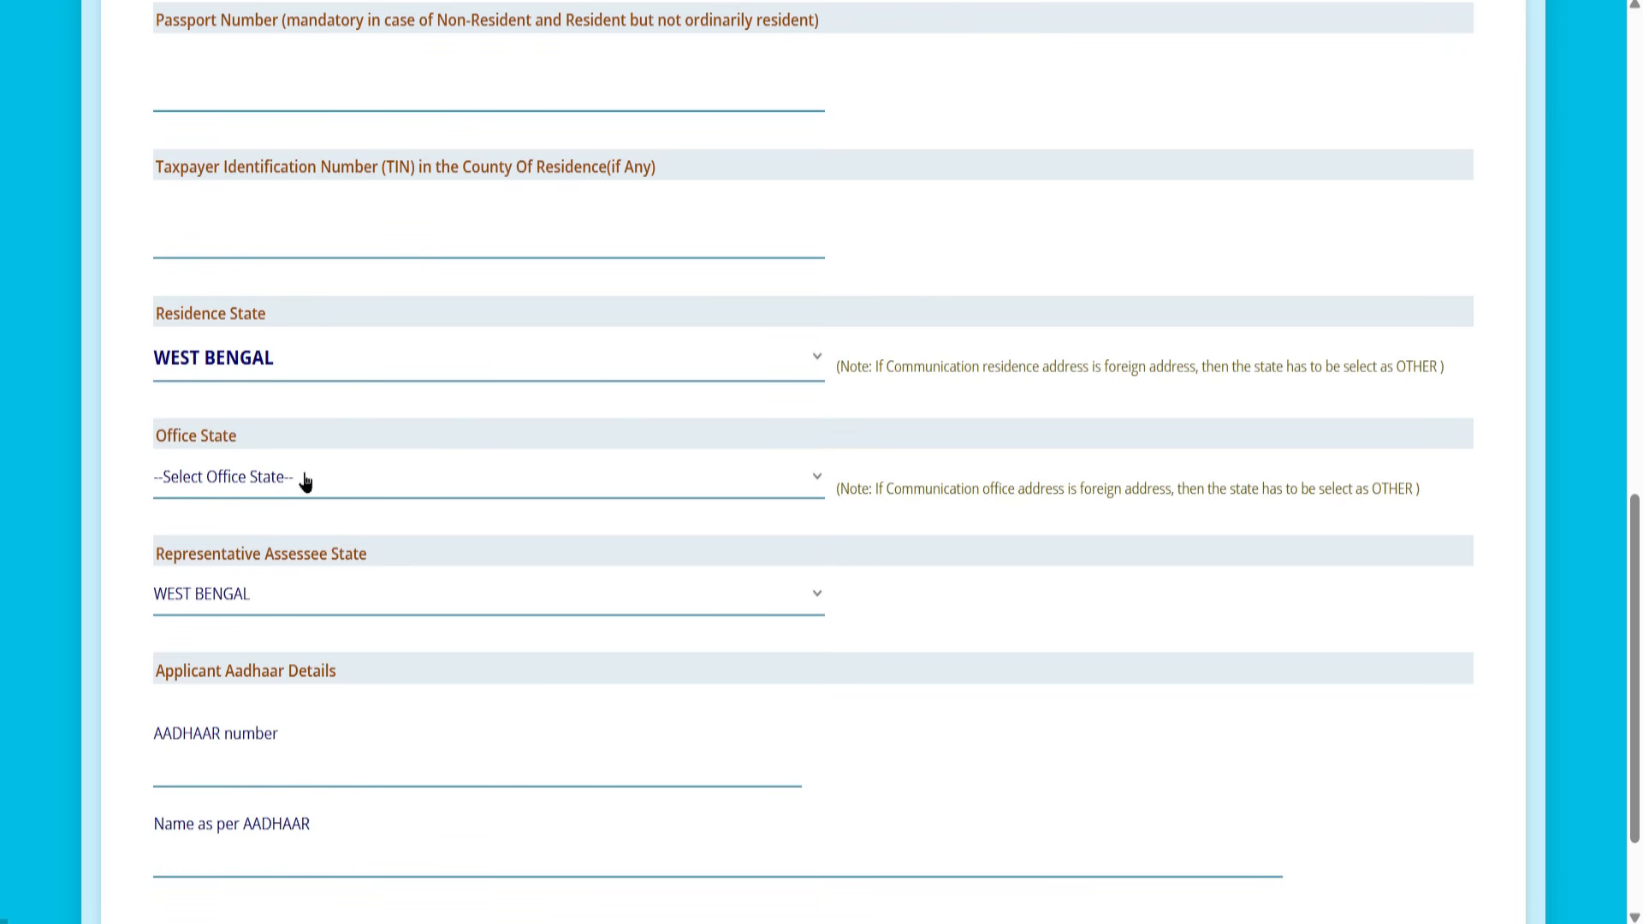
scroll(305, 479, "down", 2)
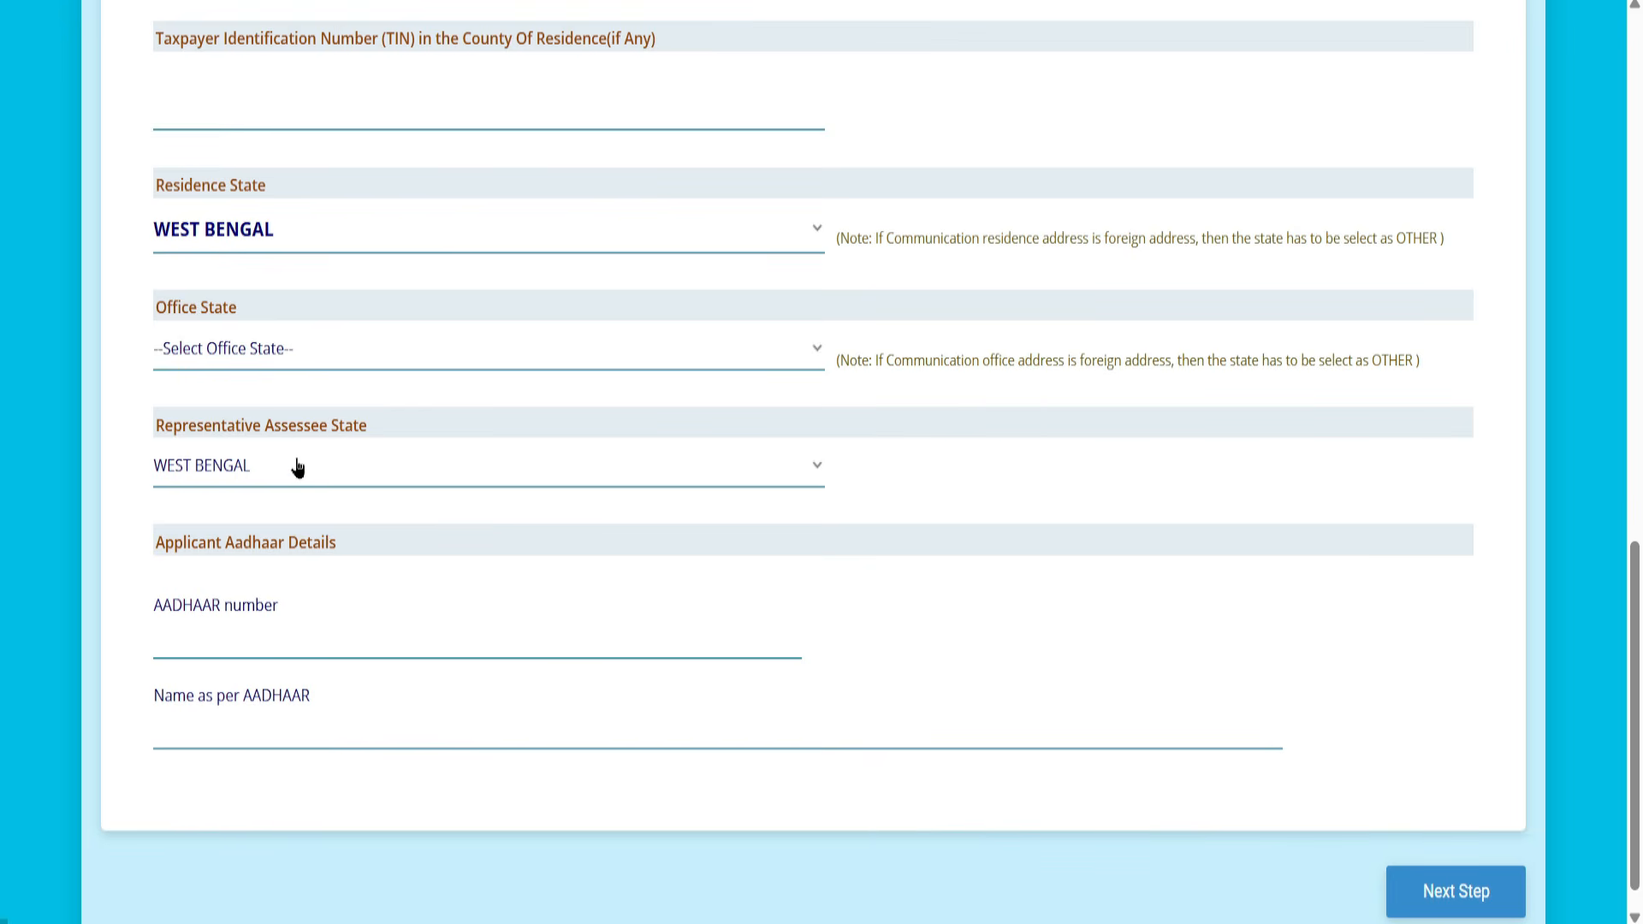
left_click(268, 479)
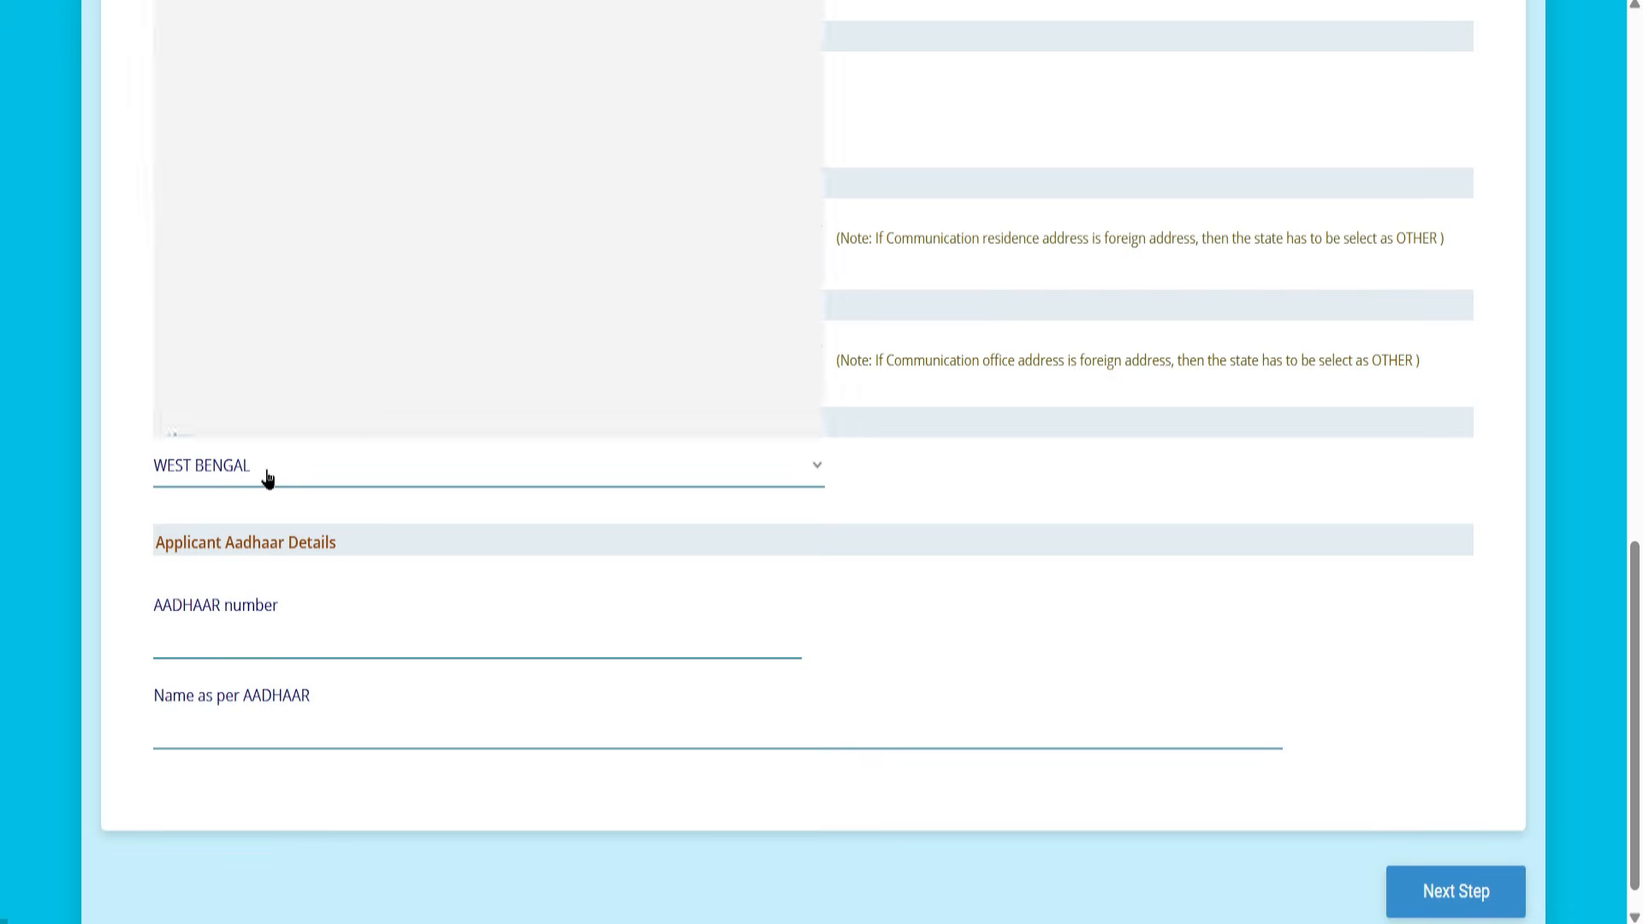
left_click(272, 478)
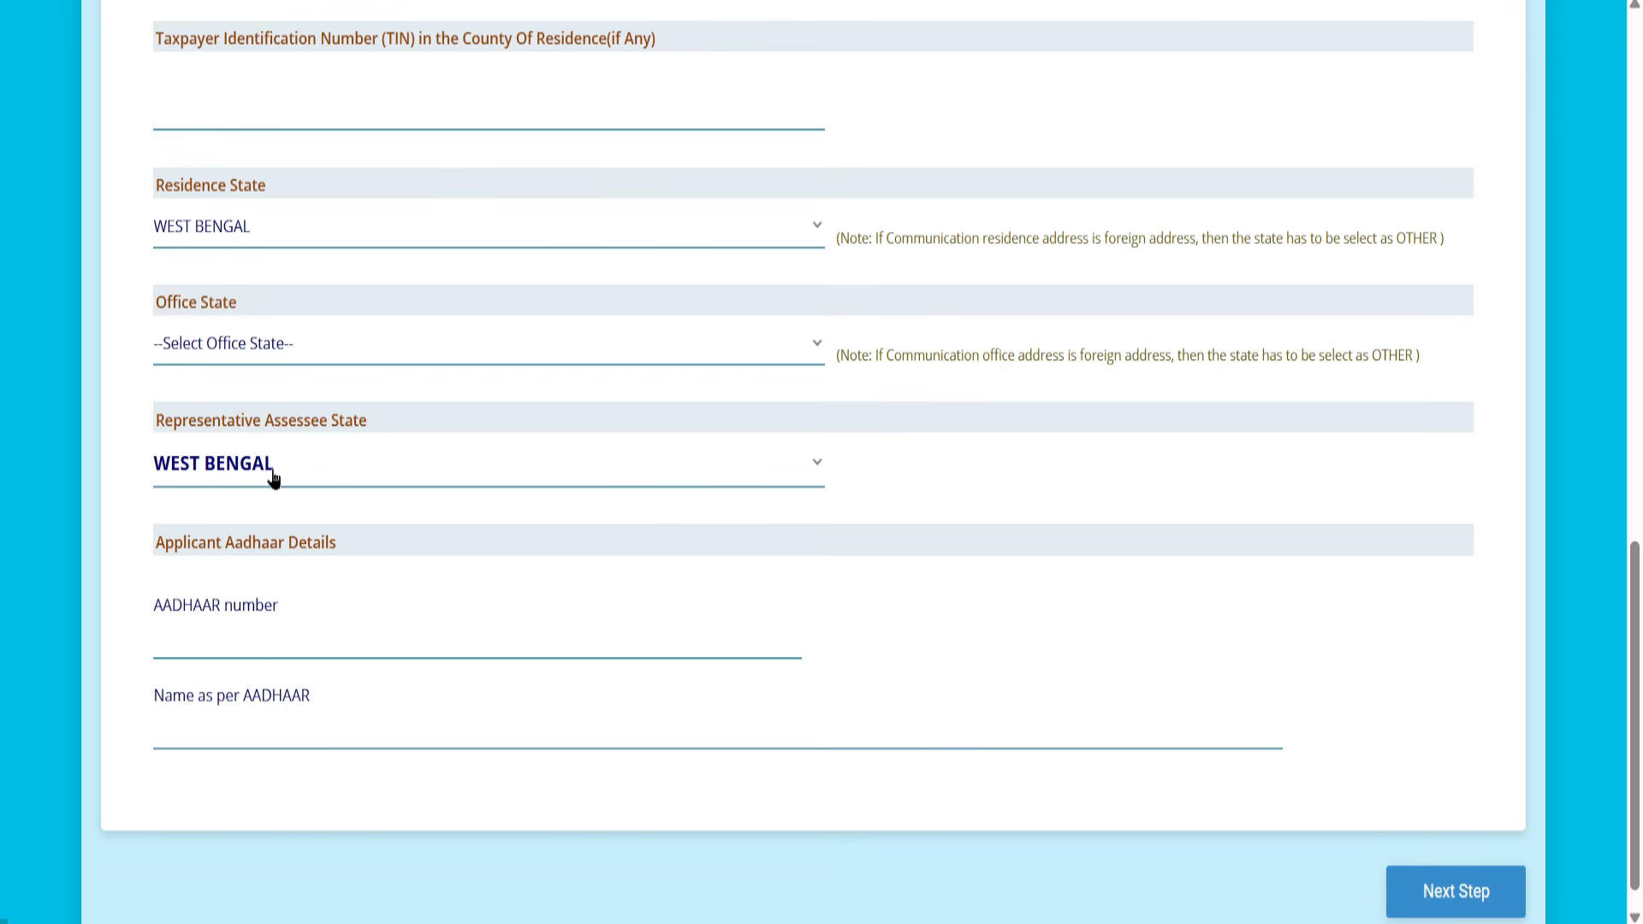
left_click(158, 624)
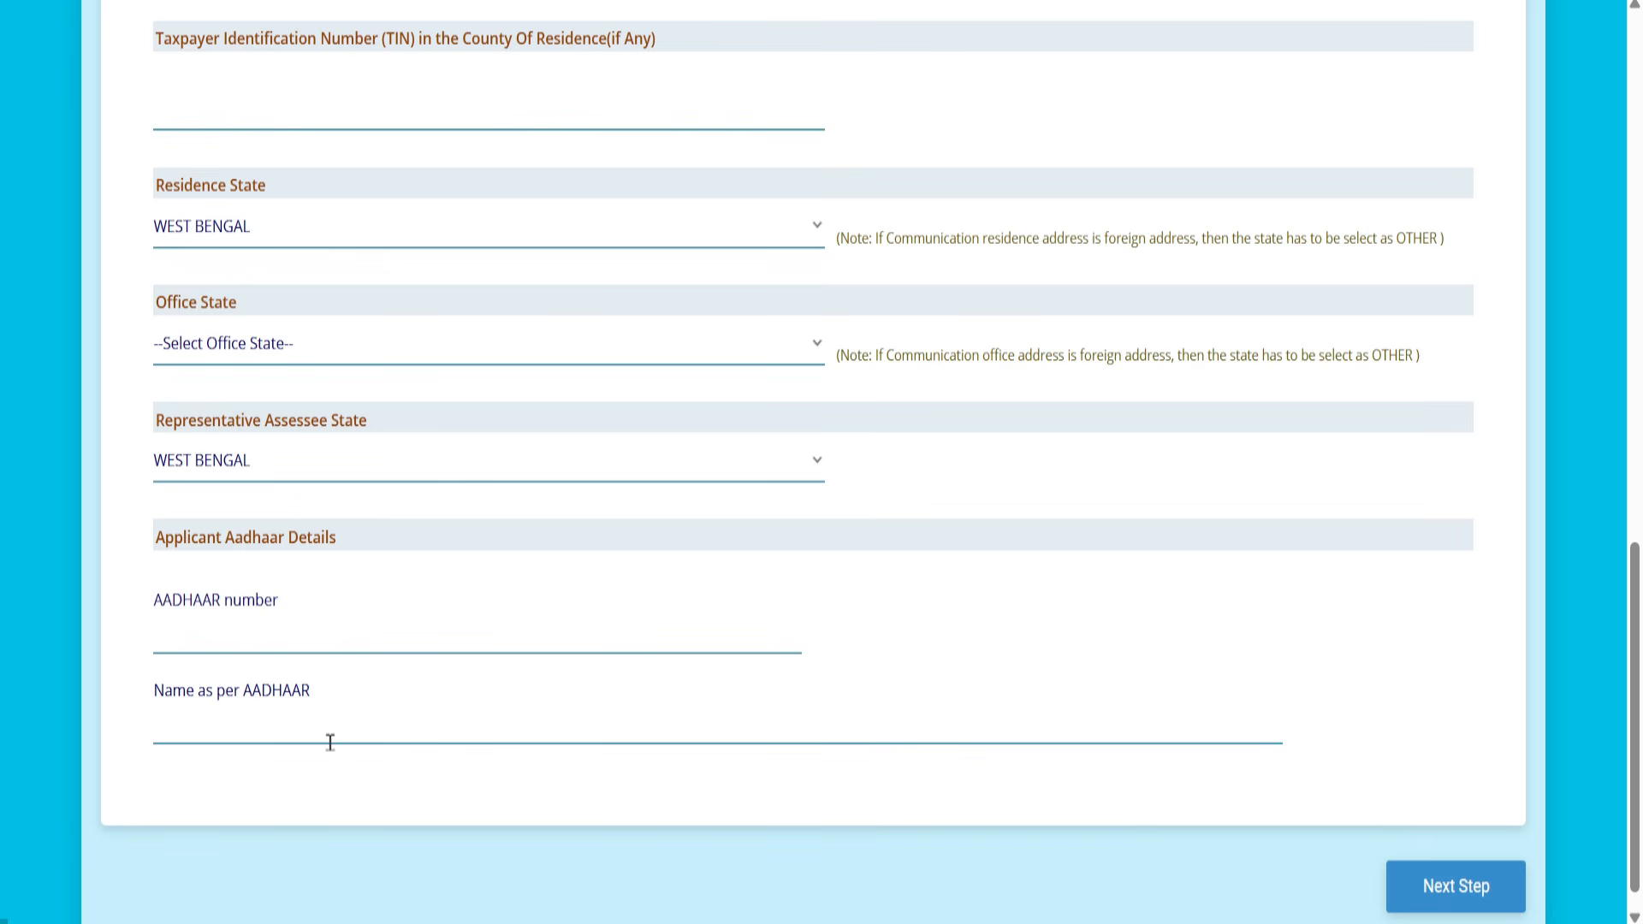
left_click(1466, 891)
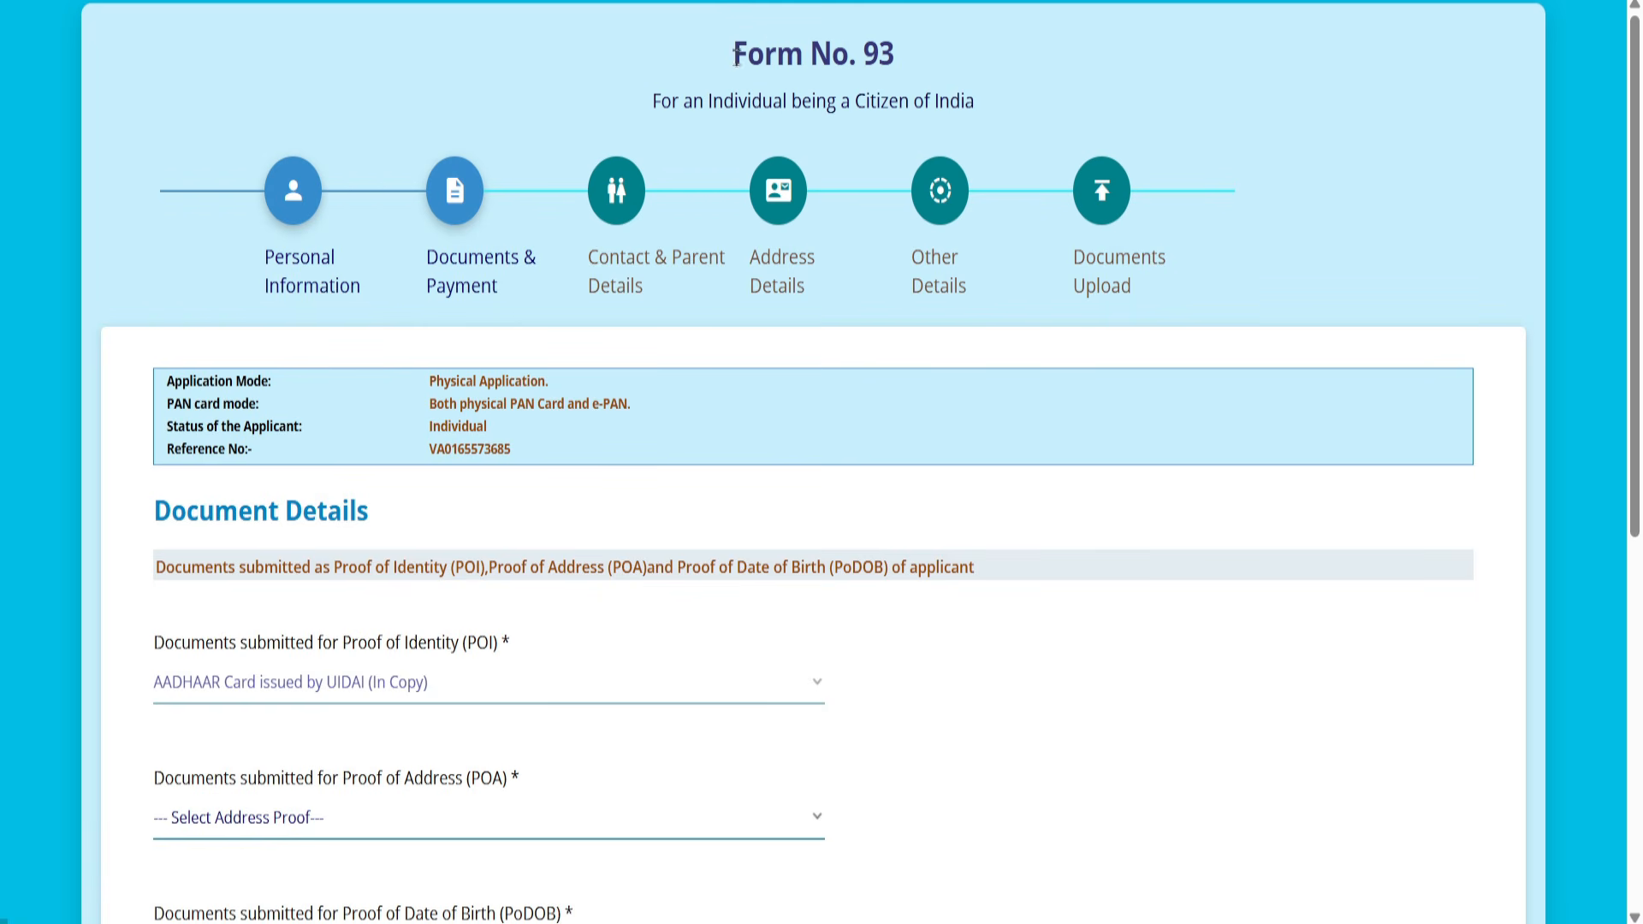
- Set the applicant's proof of address to AADHAAR Card issued by UIDAI (In Copy) and proof of date of birth to the Municipal Authority Birth Certificate
left_click_drag(734, 55, 894, 55)
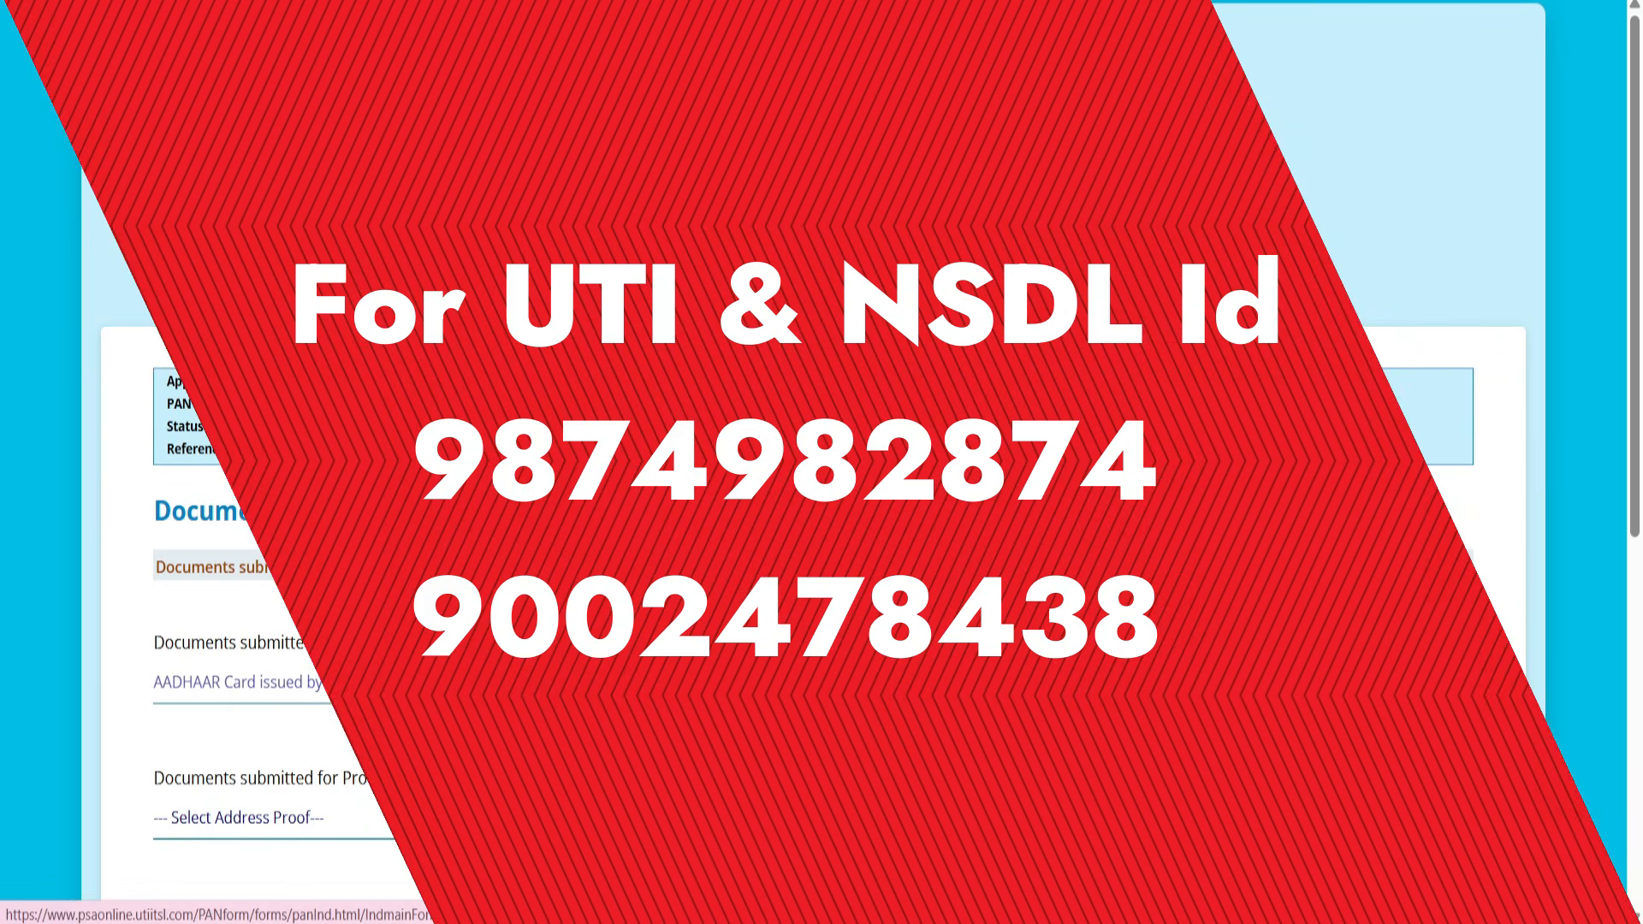
scroll(822, 514, "down", 4)
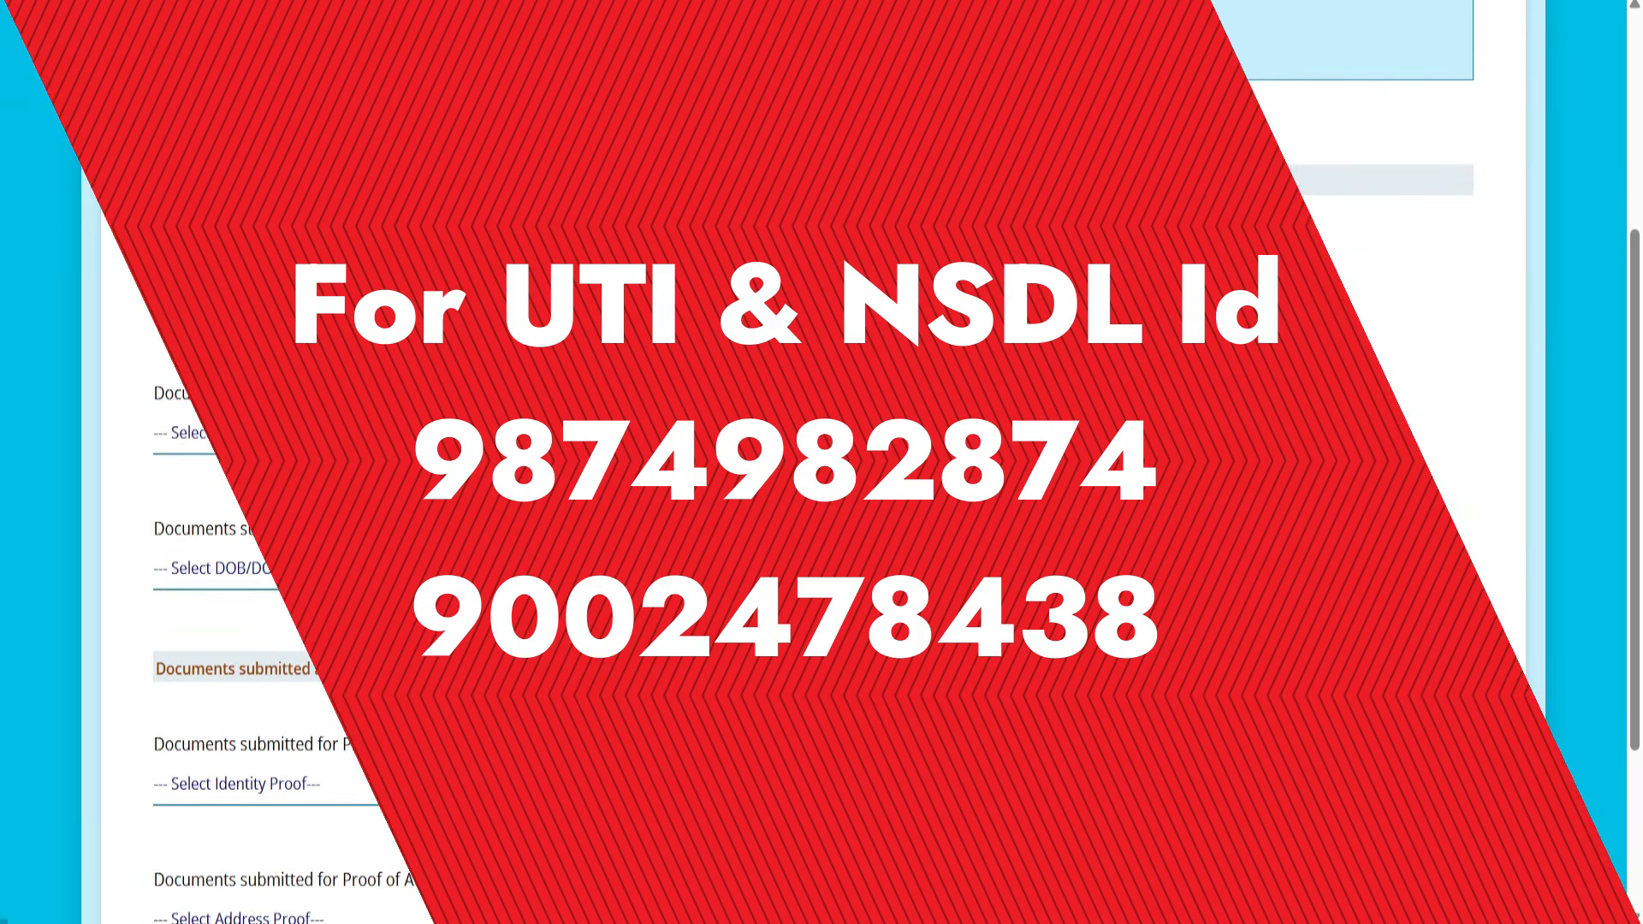
left_click(385, 434)
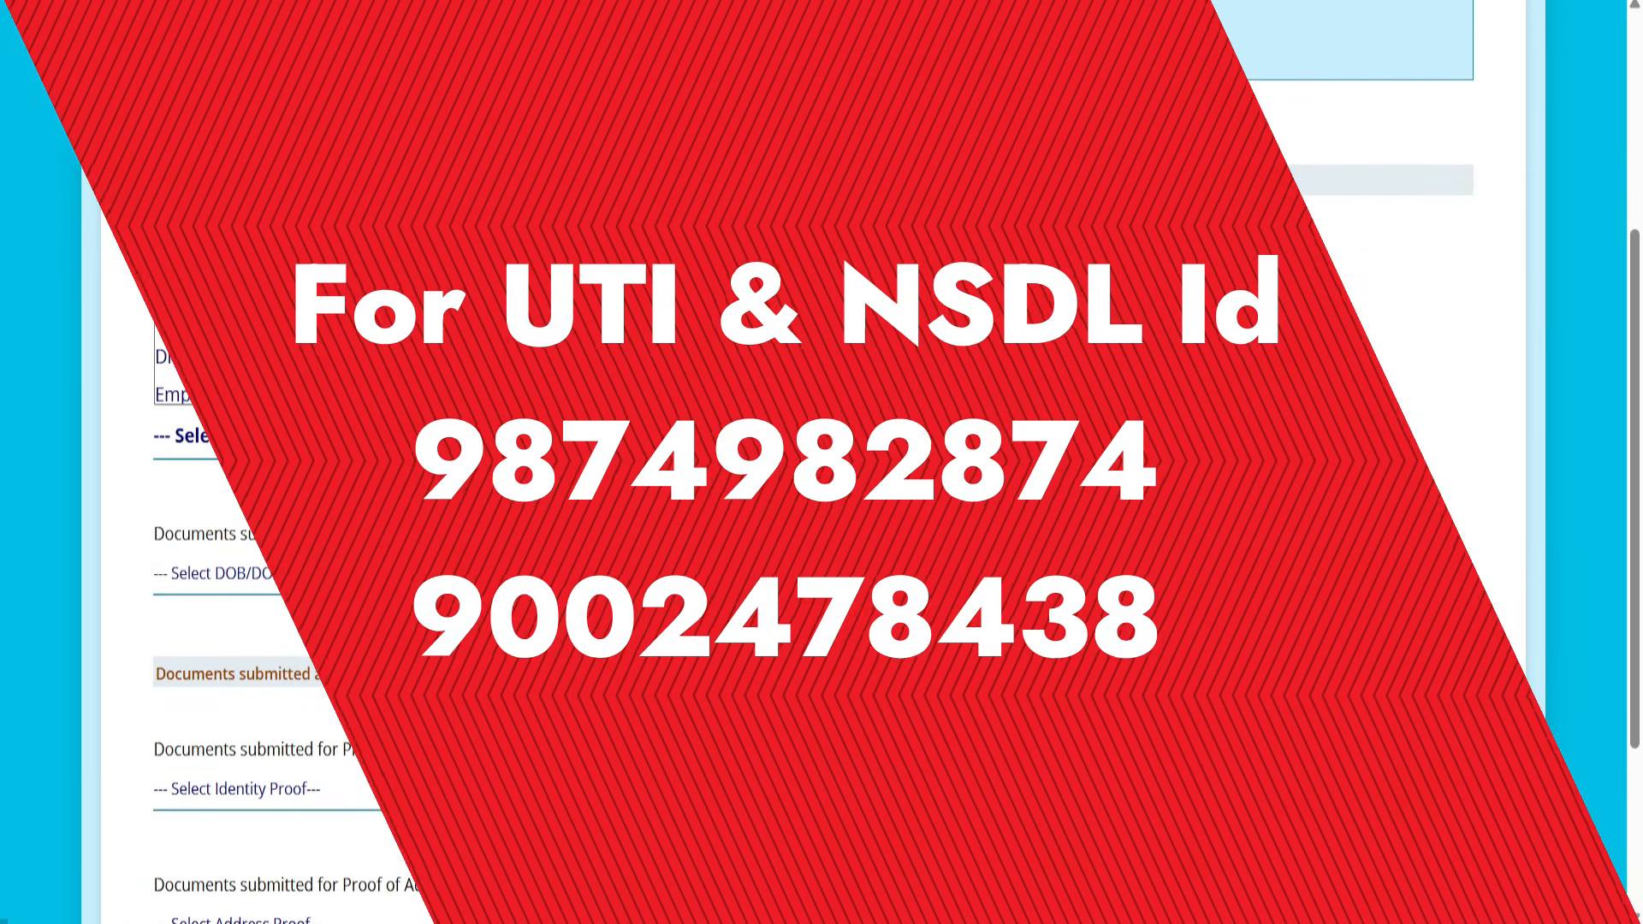
key("a")
key("Return")
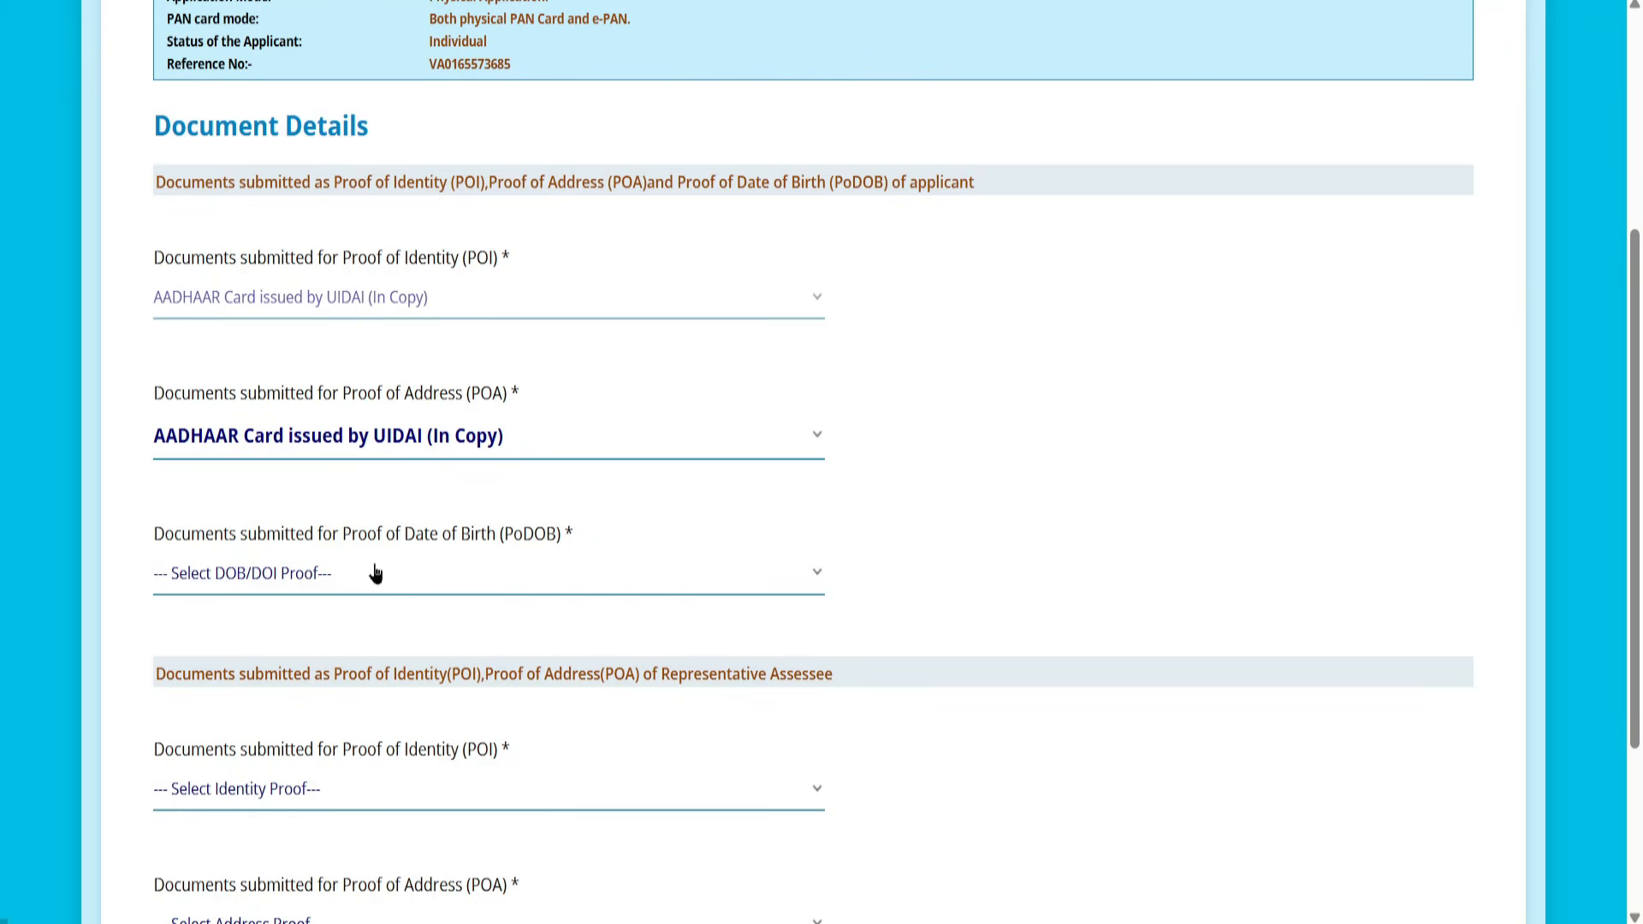
left_click(436, 574)
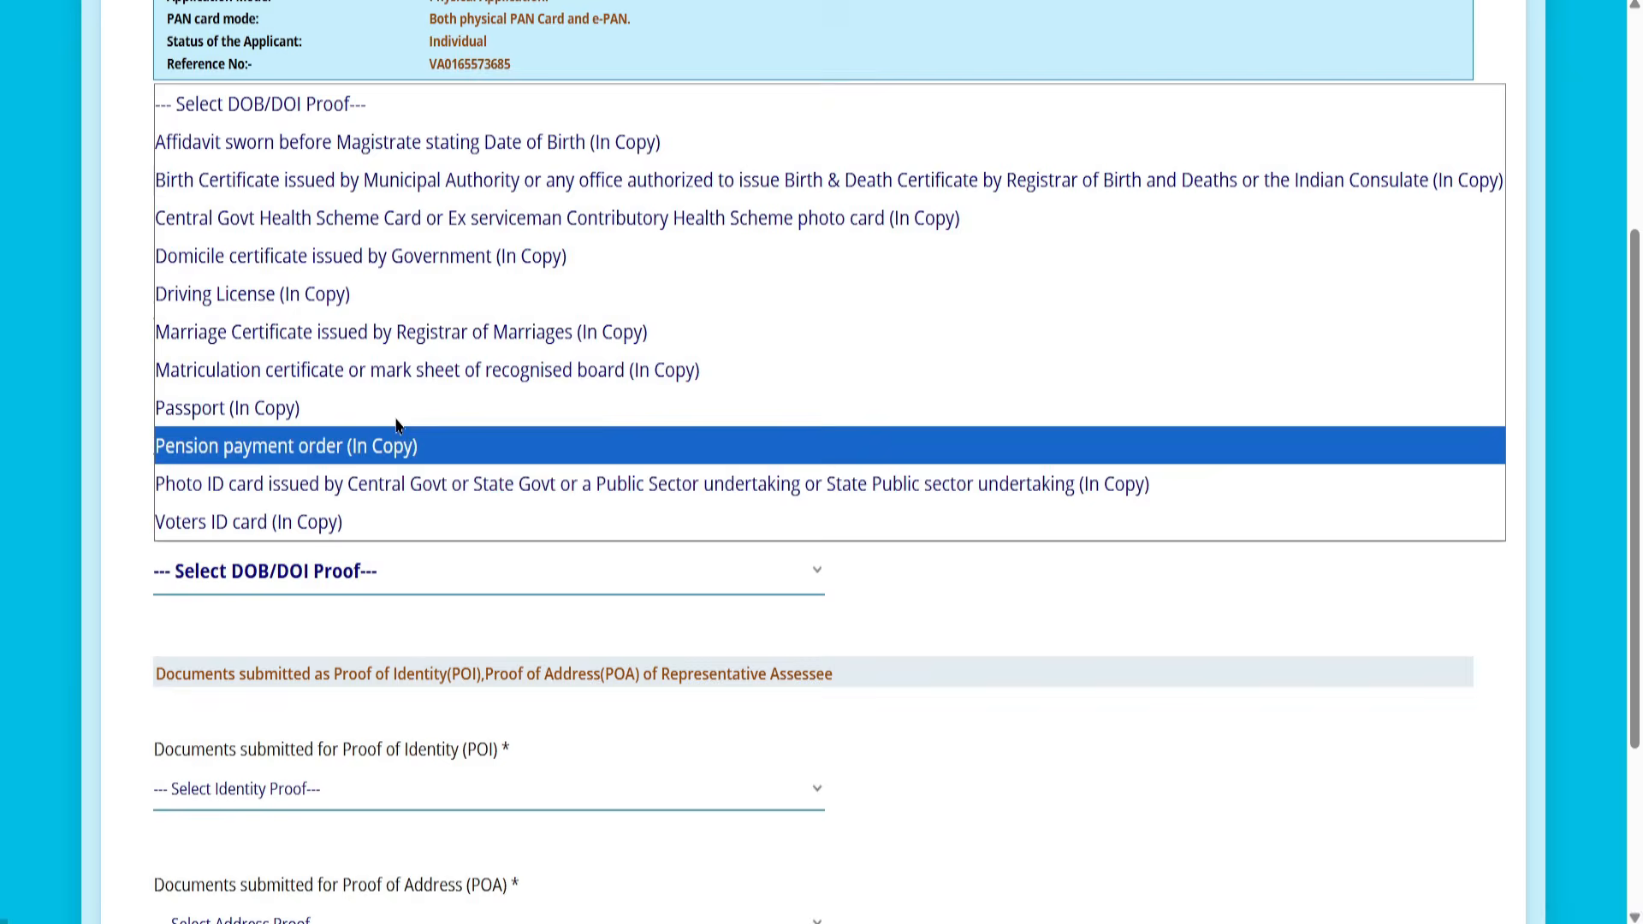
left_click(367, 182)
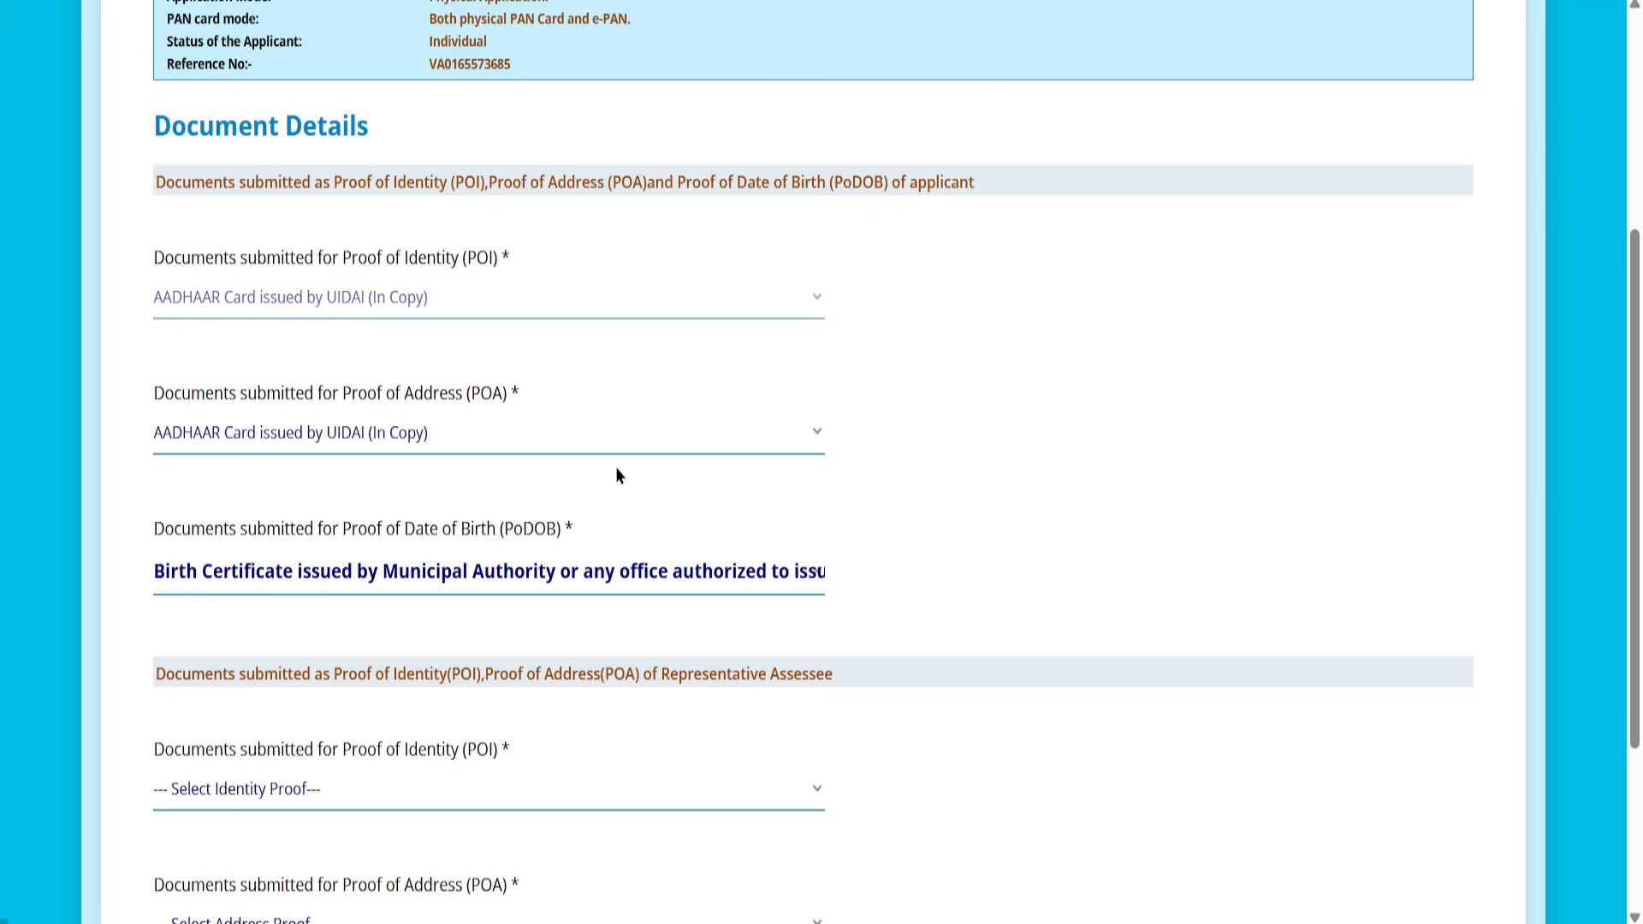
- Set the representative assessee's proofs of identity and address to AADHAAR Card issued by UIDAI (In Copy), and proceed to payment
scroll(744, 555, "down", 1)
scroll(745, 555, "down", 2)
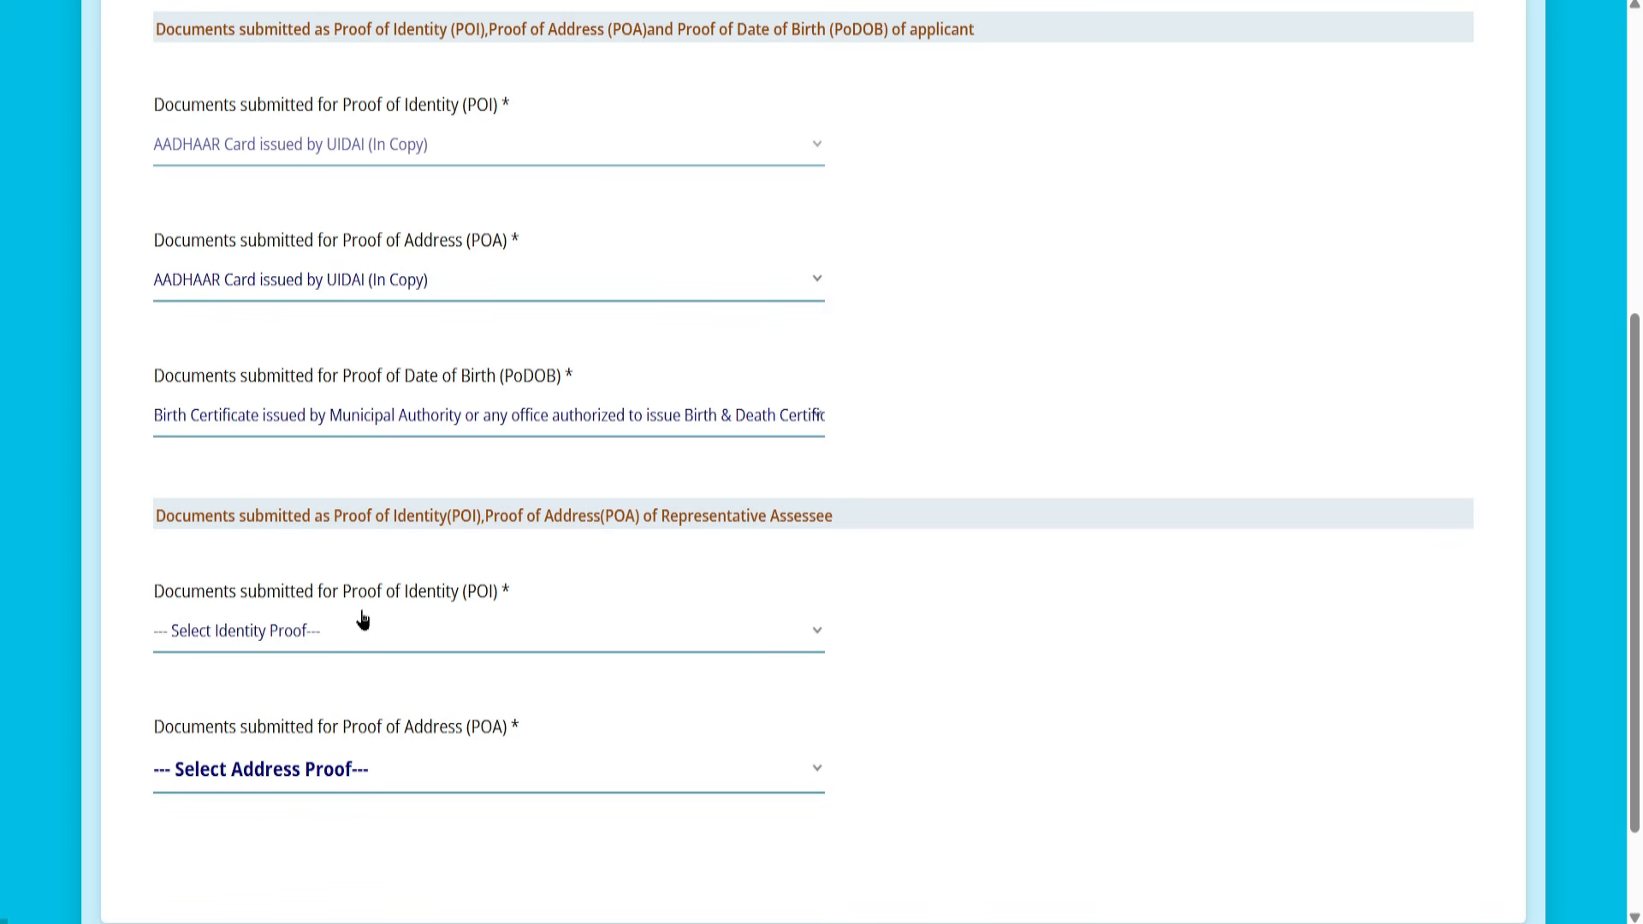
left_click(245, 640)
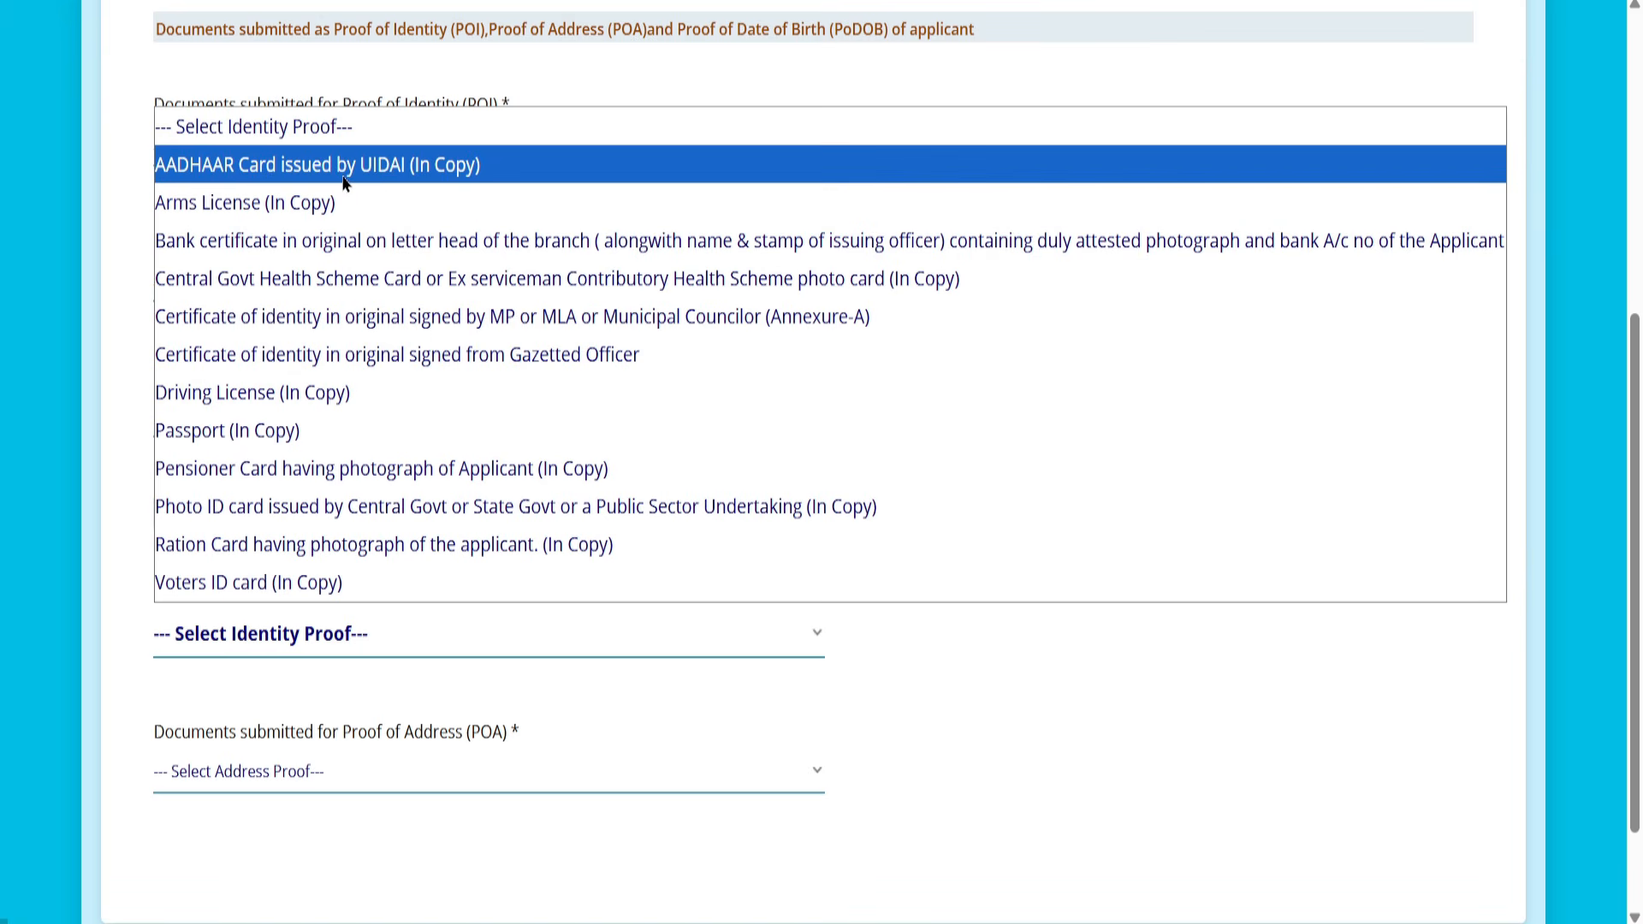
left_click(424, 167)
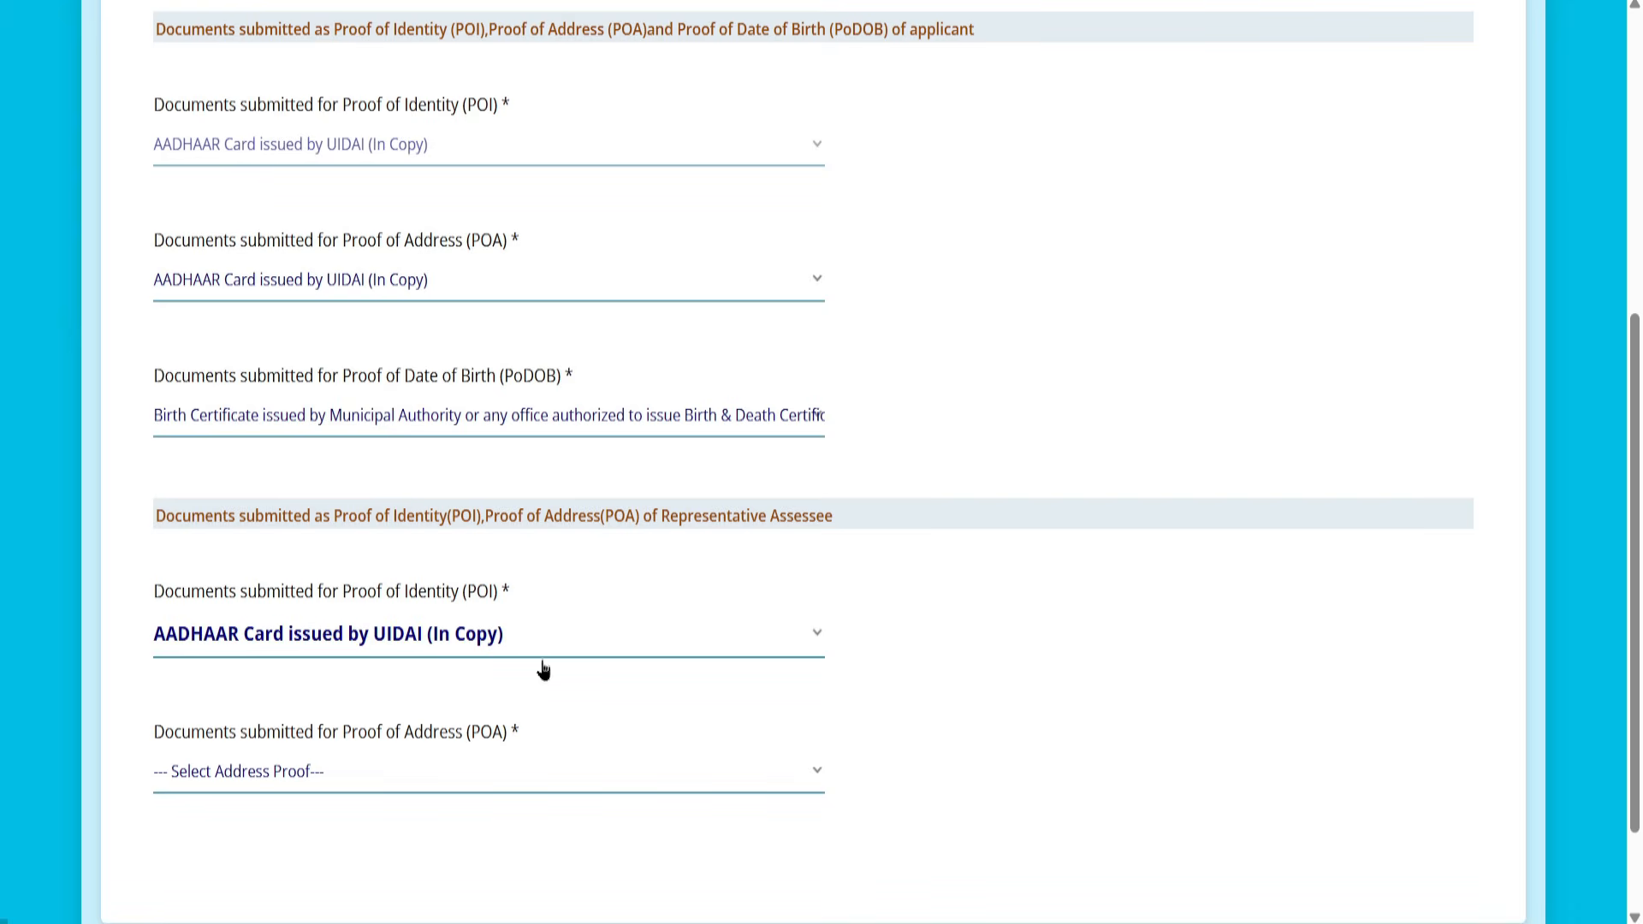
left_click(290, 779)
left_click(369, 38)
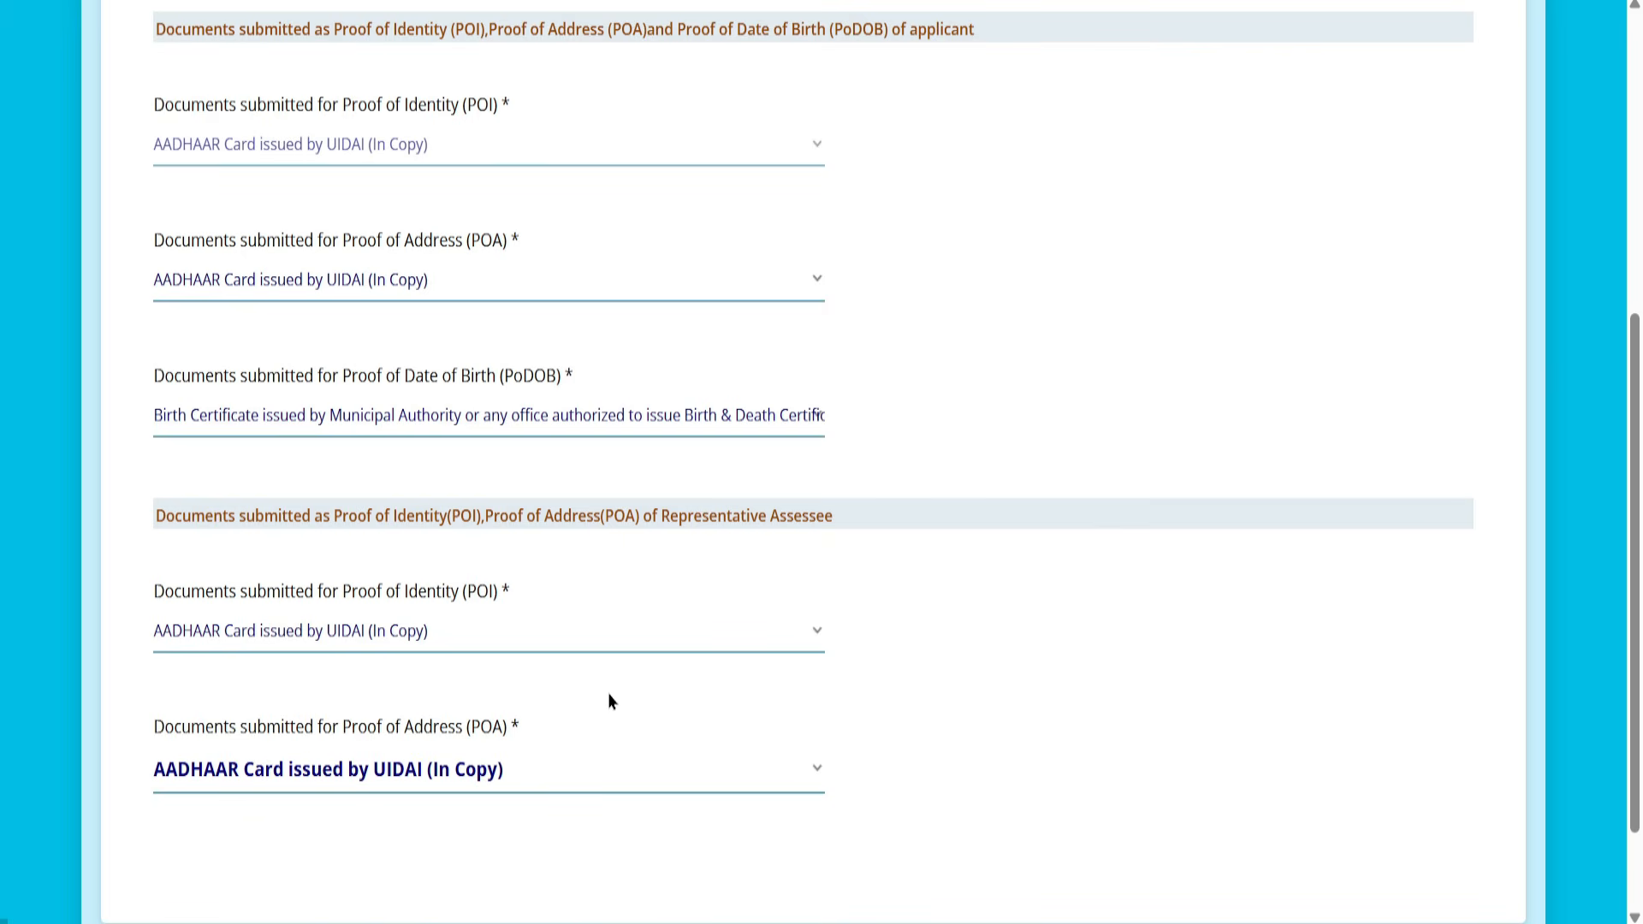
scroll(609, 693, "down", 2)
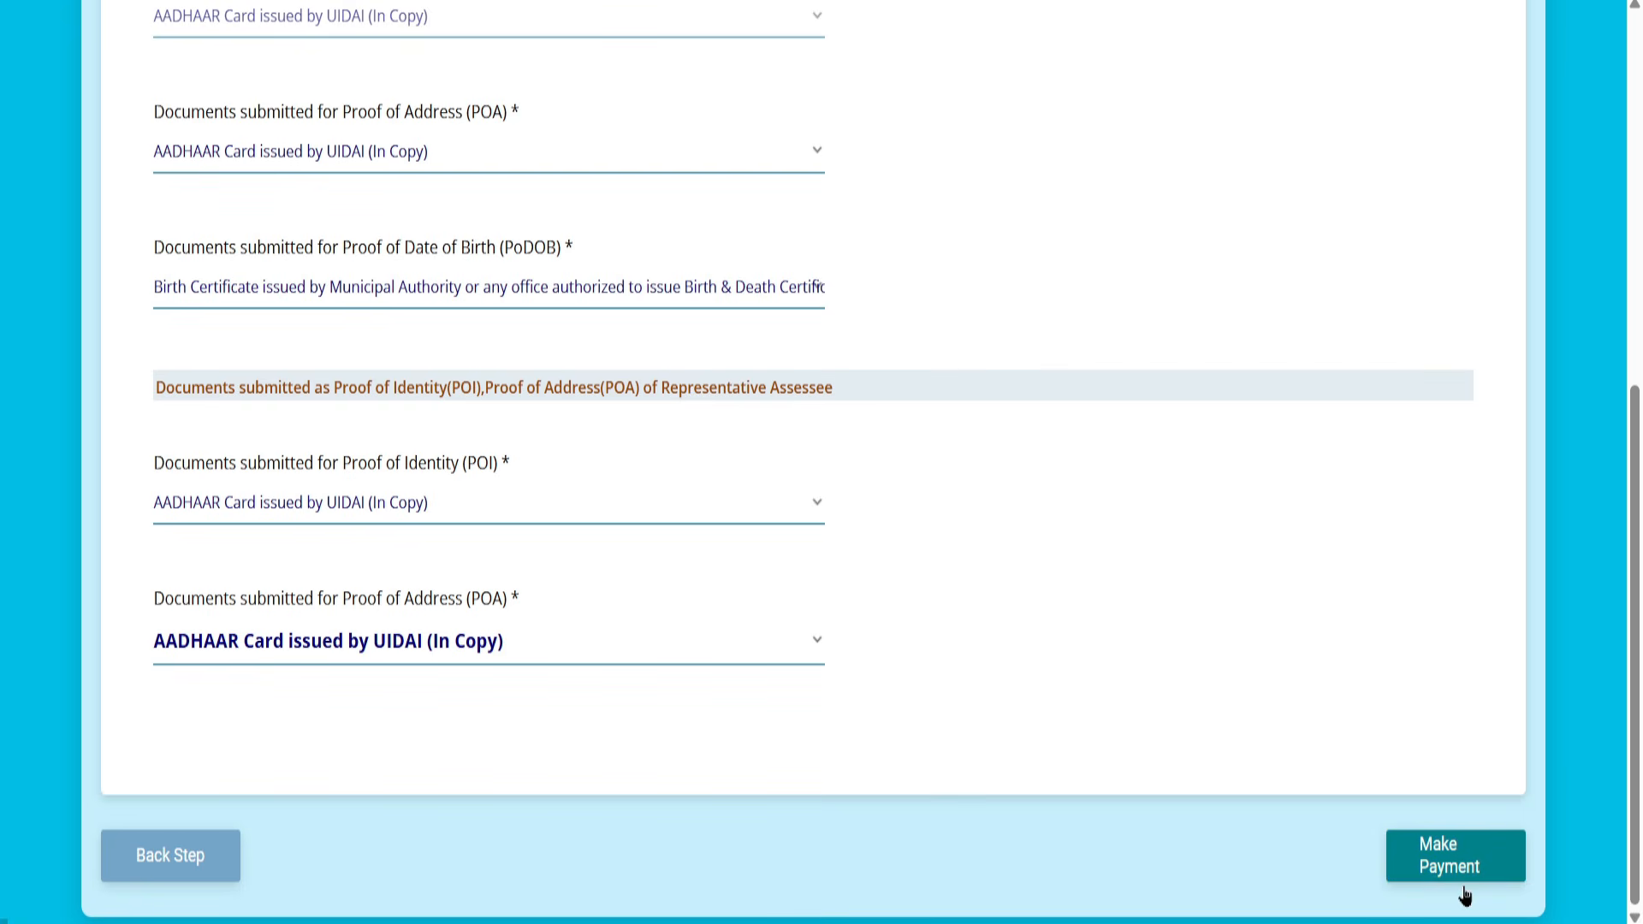
left_click(1437, 853)
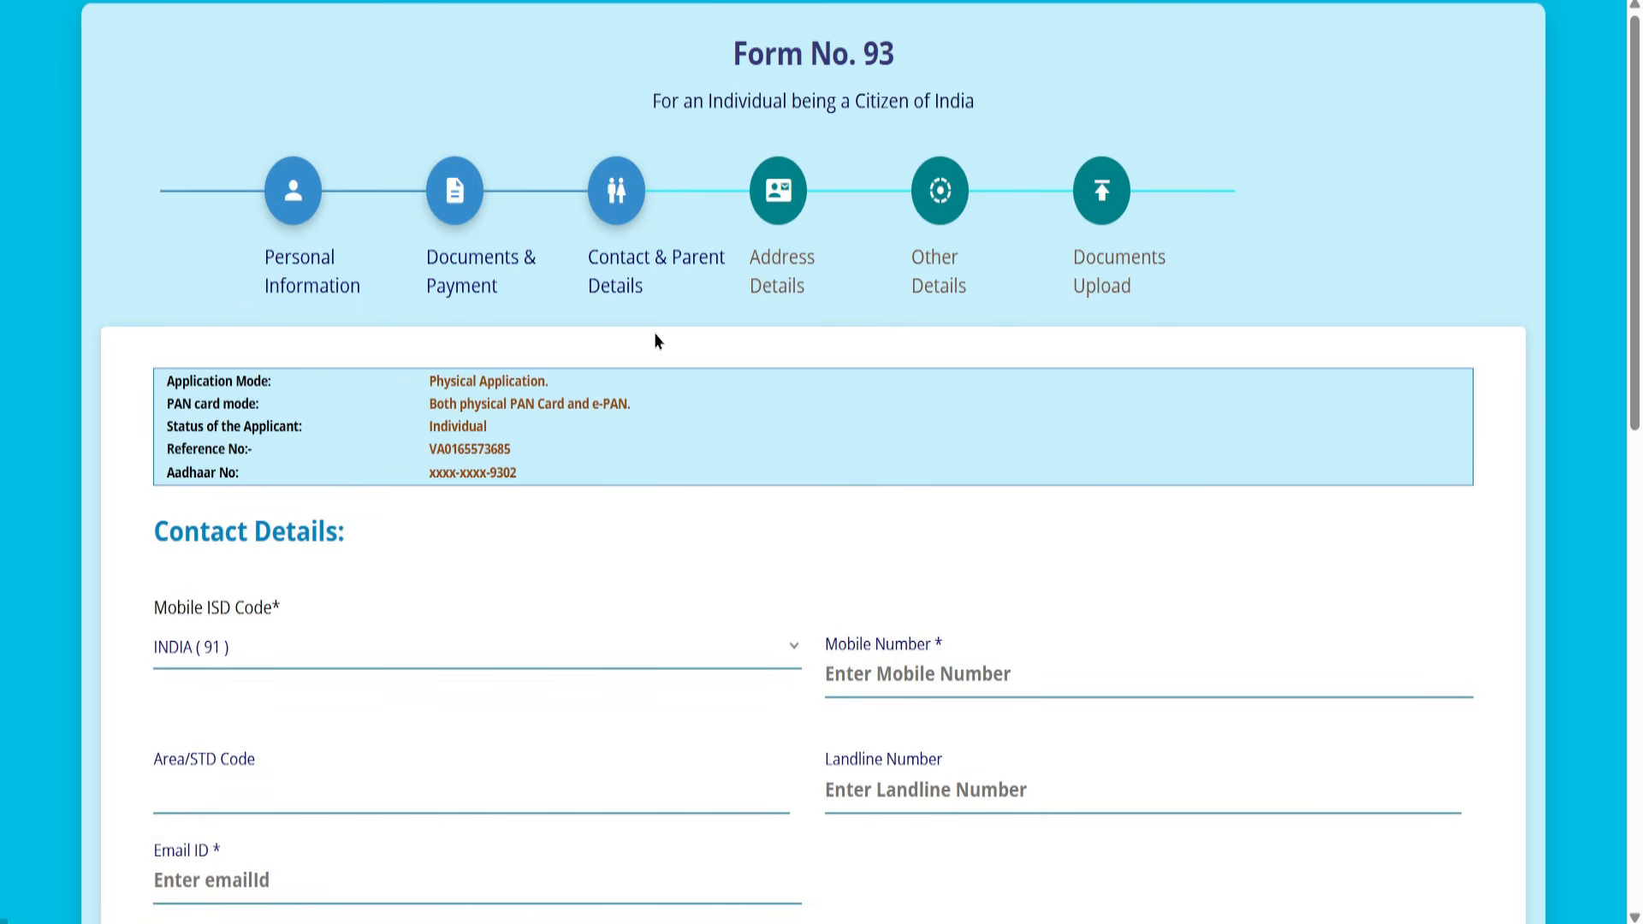
- Keep INDIA (91) as the Mobile ISD Code in the Contact Details
scroll(645, 382, "down", 3)
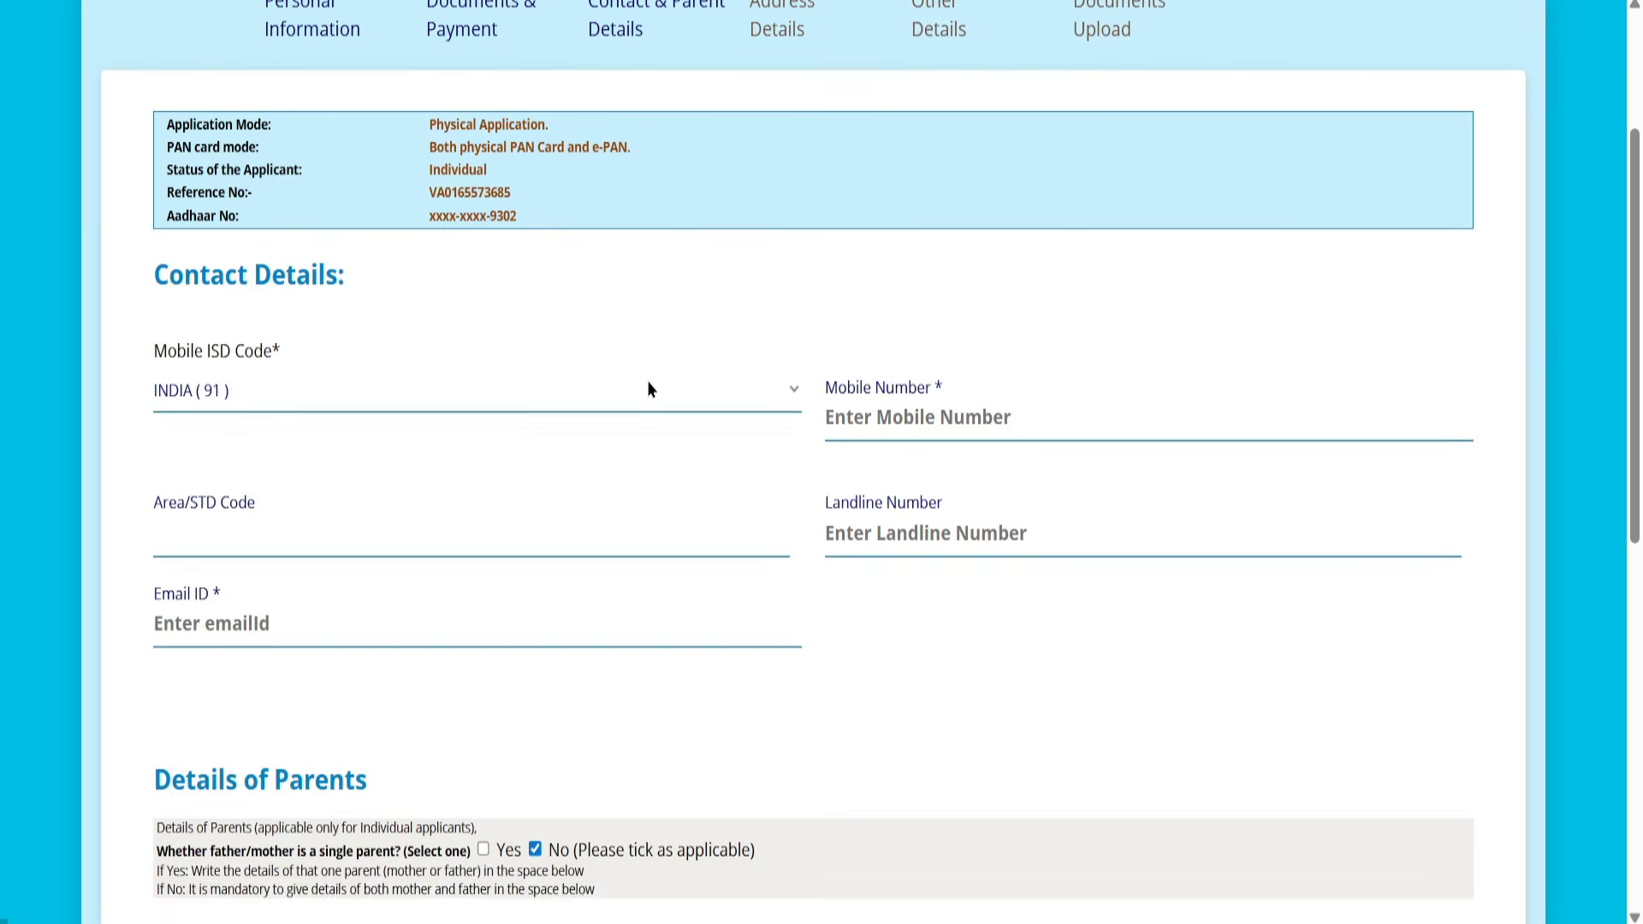
left_click(231, 401)
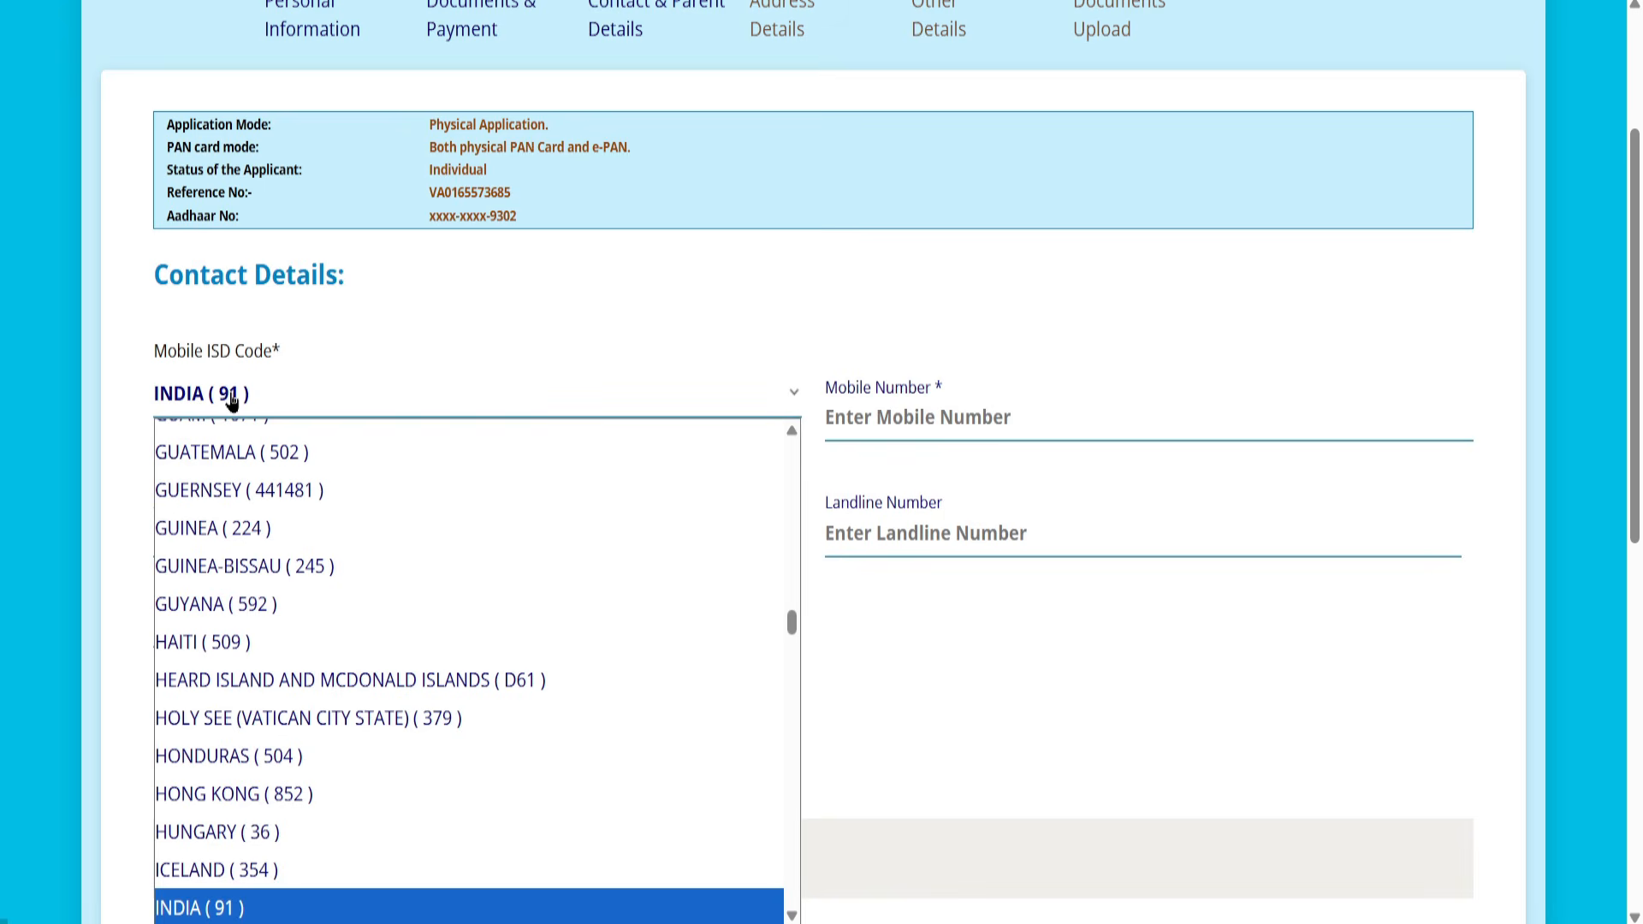
left_click(250, 909)
- Answer No to the single-parent question and select FATHER'S NAME as the parent name printed on the PAN card
scroll(485, 462, "down", 3)
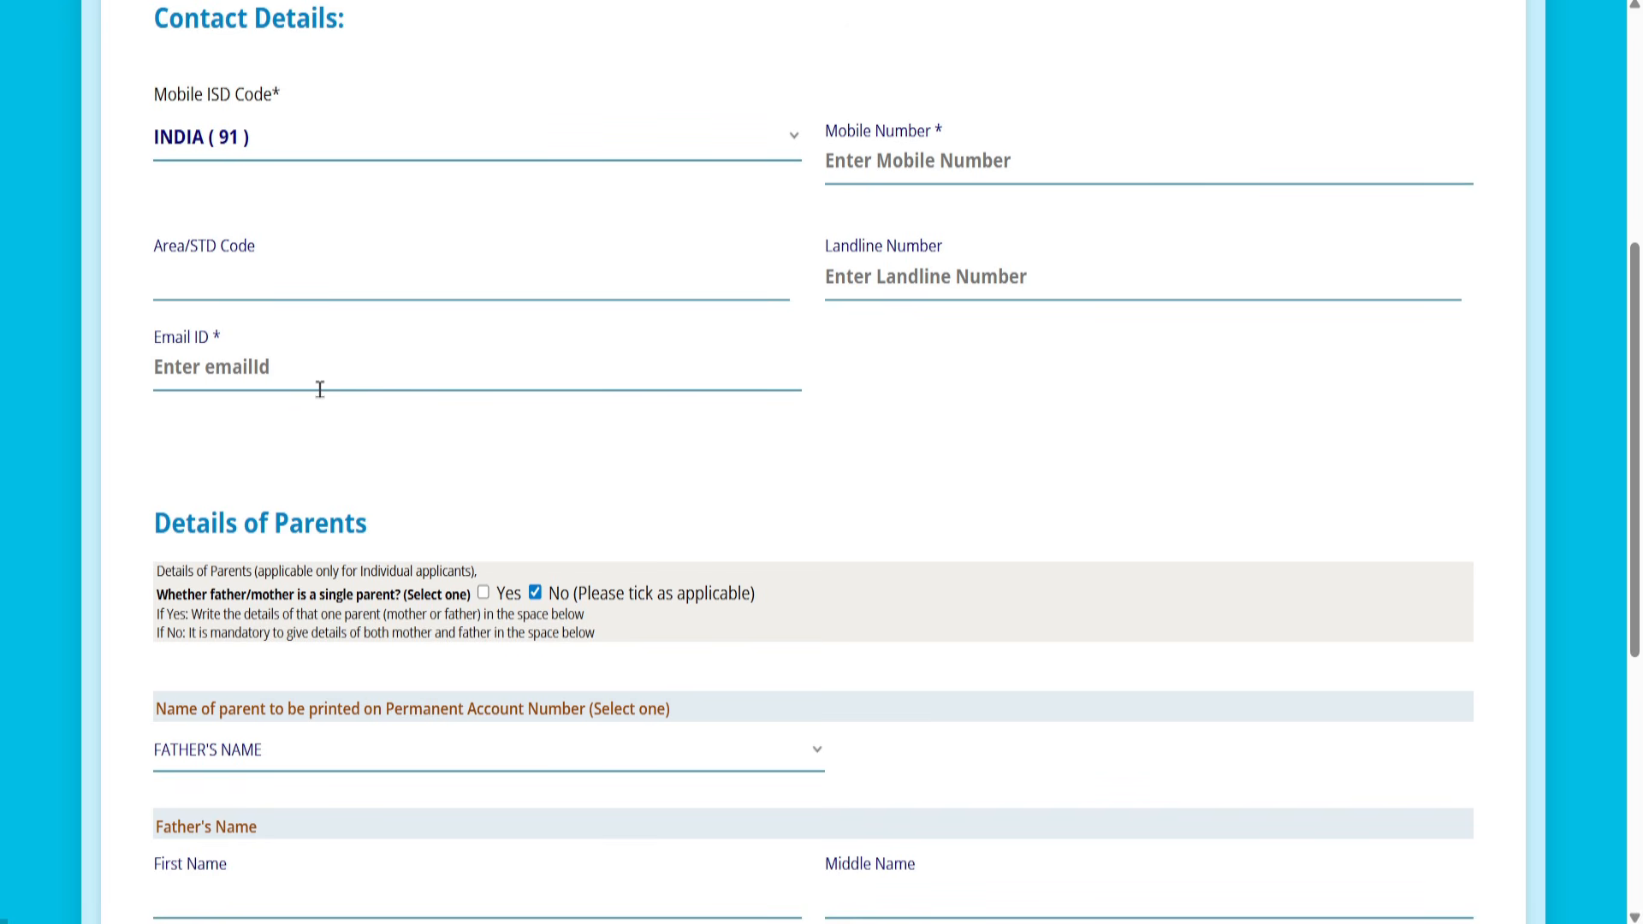
scroll(320, 389, "down", 3)
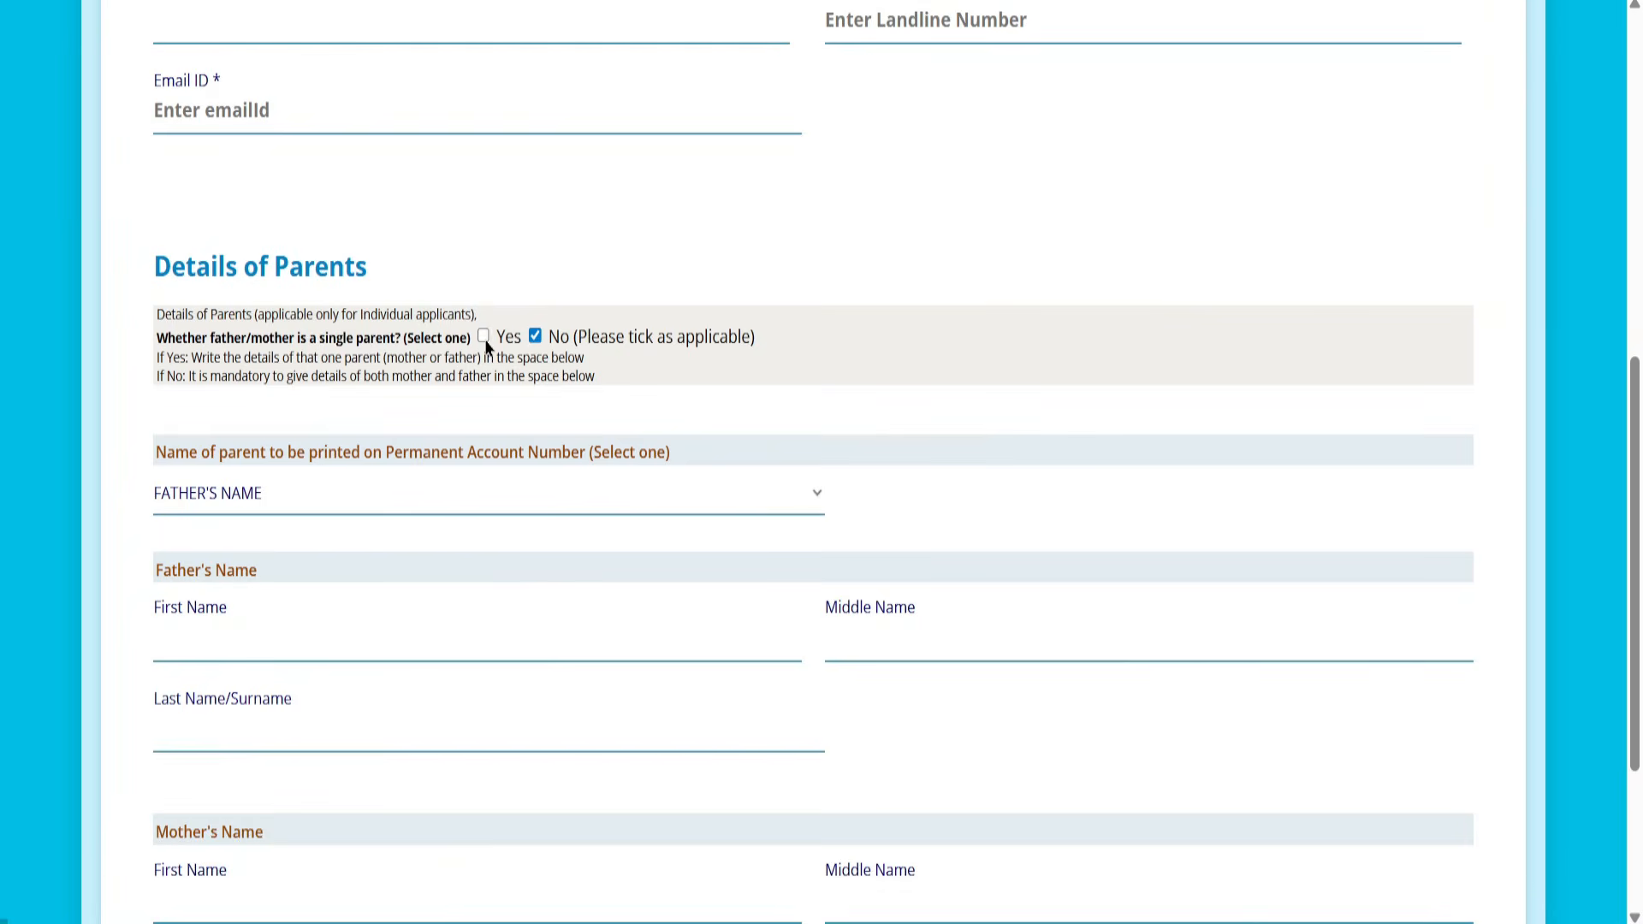
left_click(485, 337)
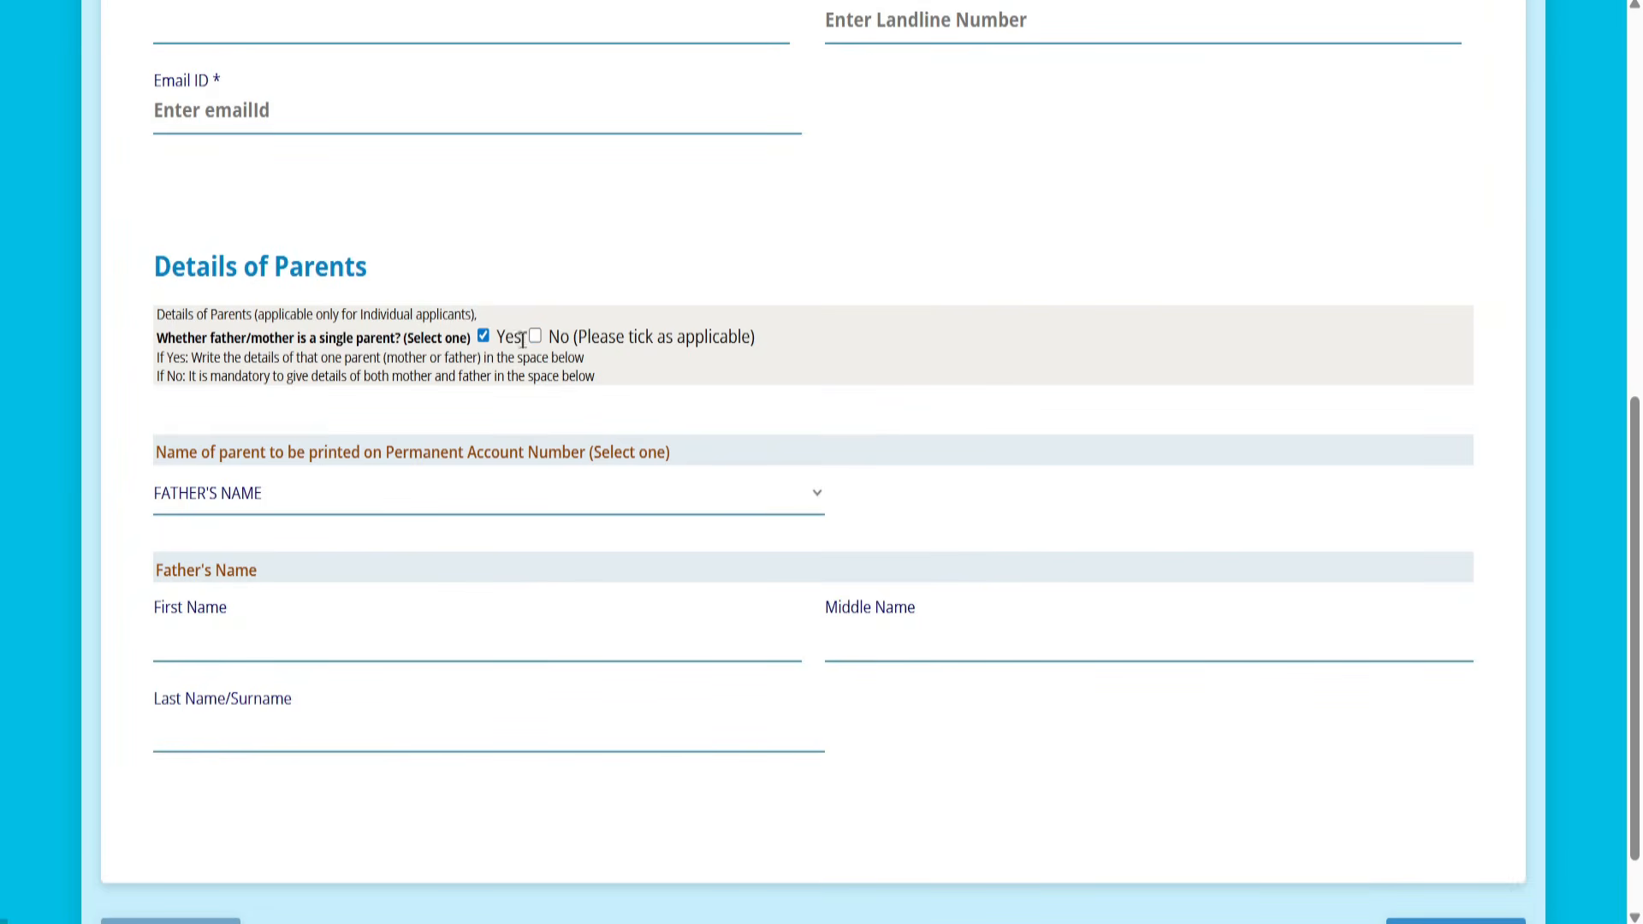
left_click(535, 336)
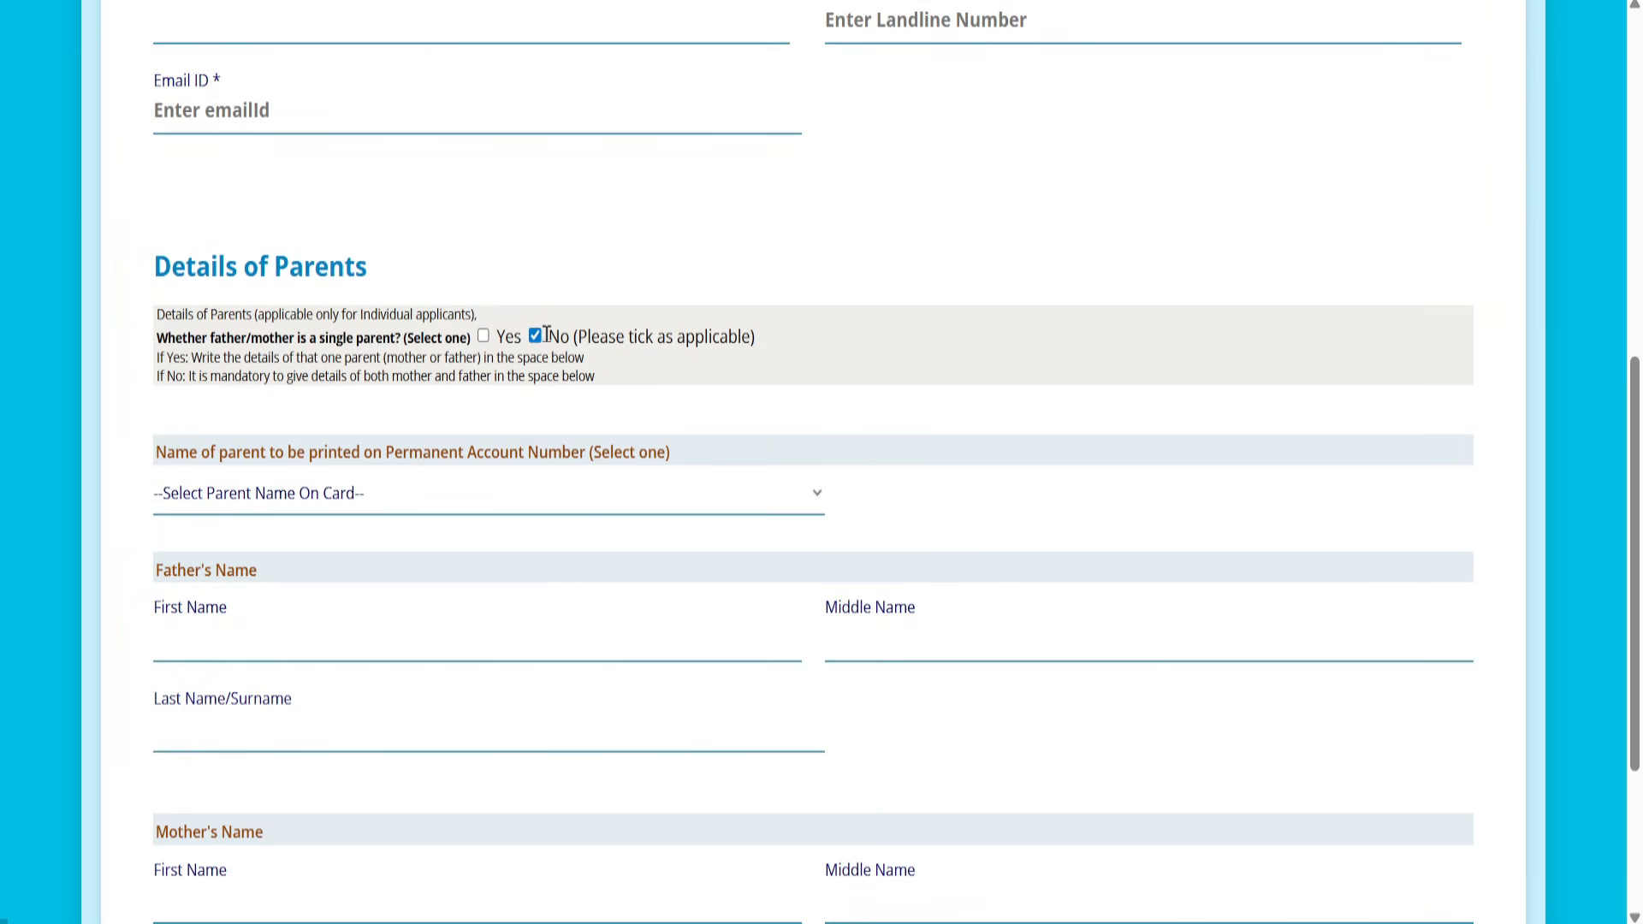
left_click_drag(175, 452, 511, 451)
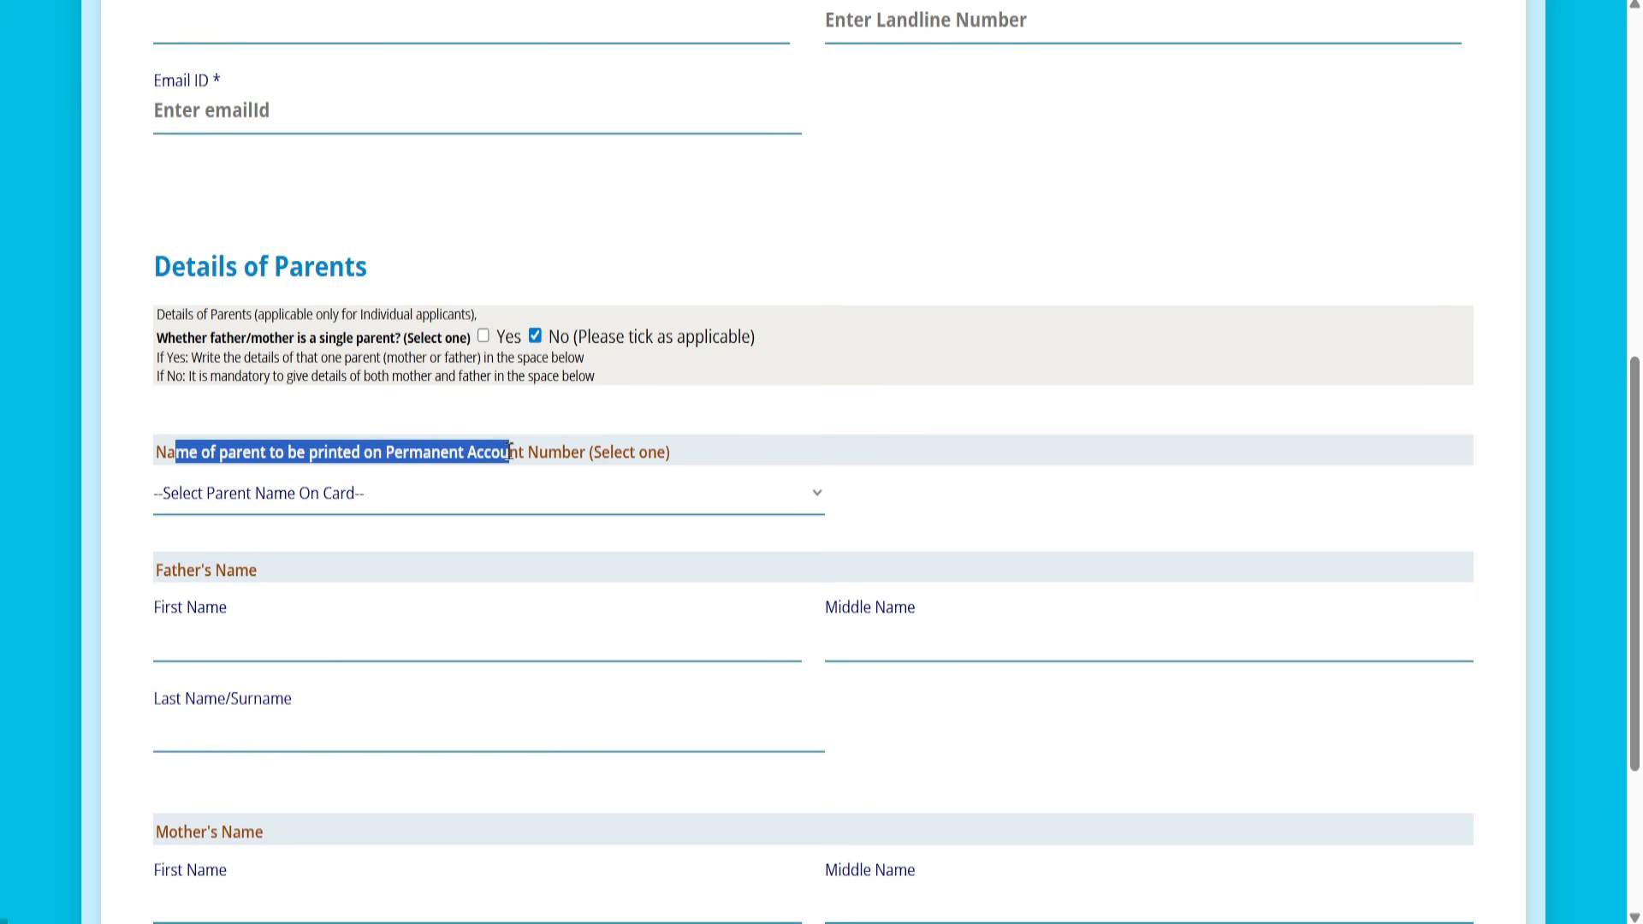
left_click(335, 495)
left_click(237, 576)
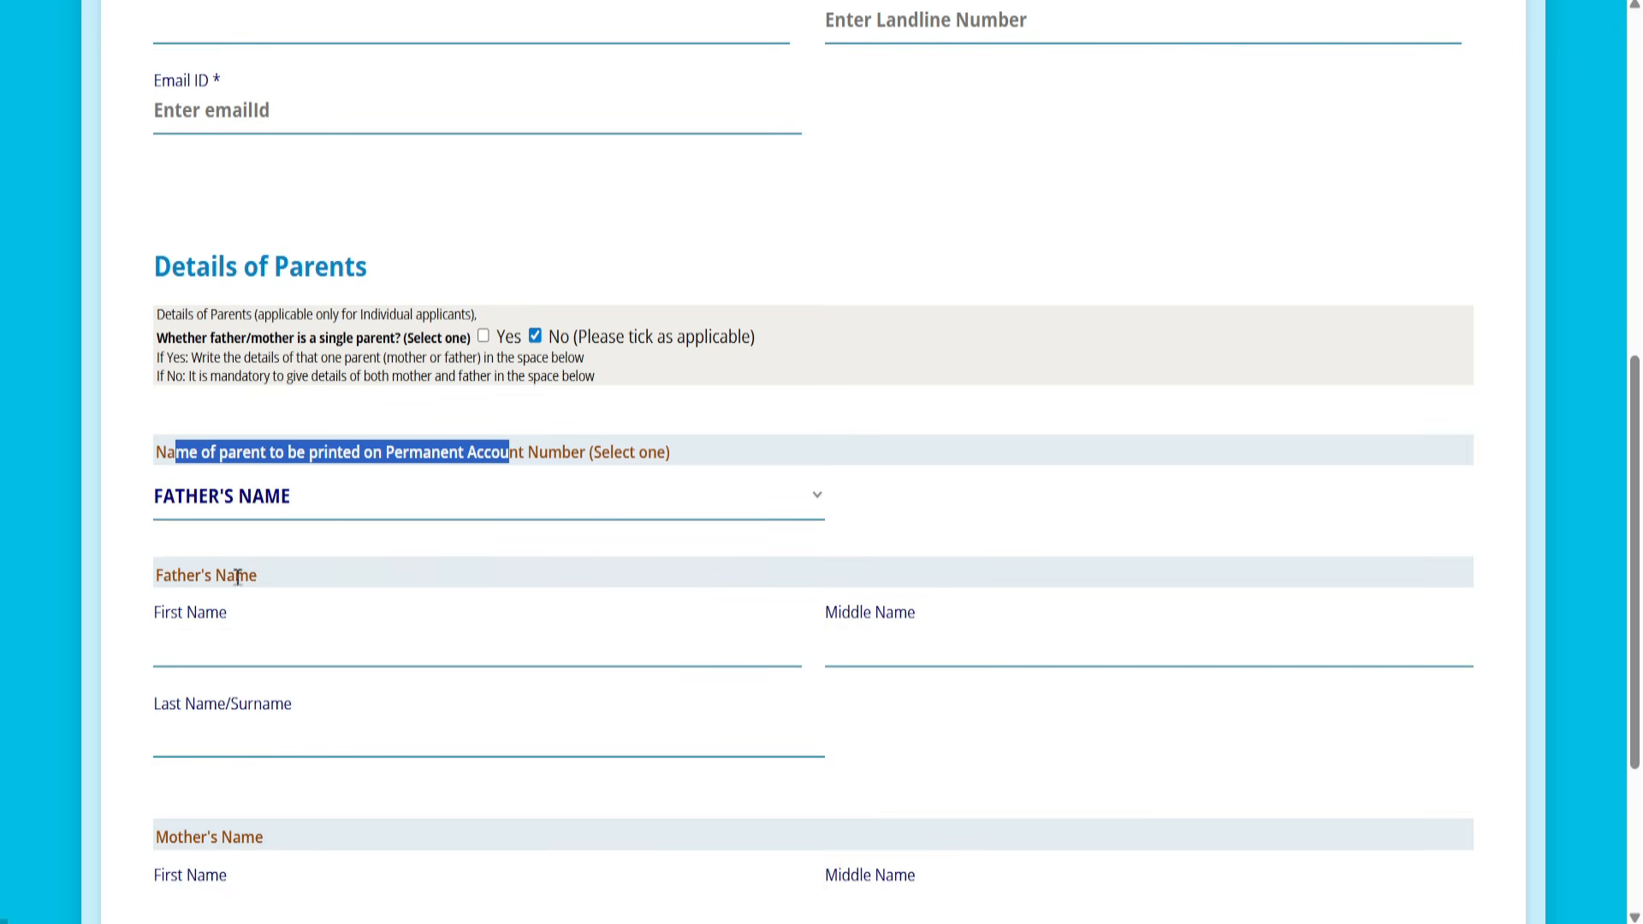
- Review the father's and mother's name fields and continue to the Address Details section
scroll(428, 532, "down", 3)
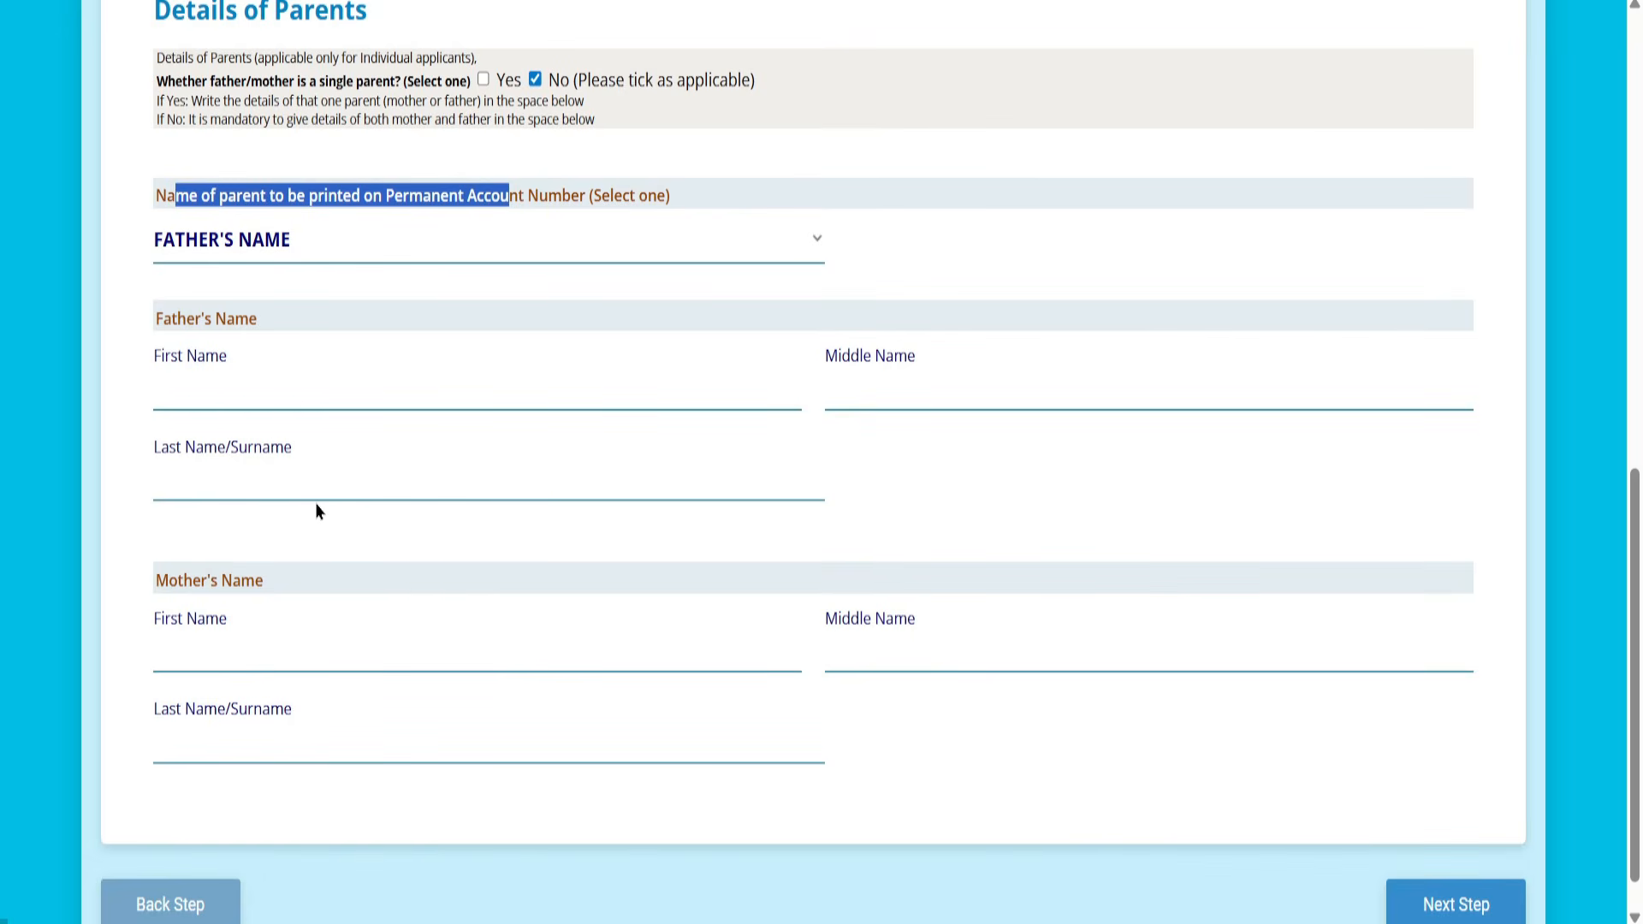
scroll(304, 547, "down", 1)
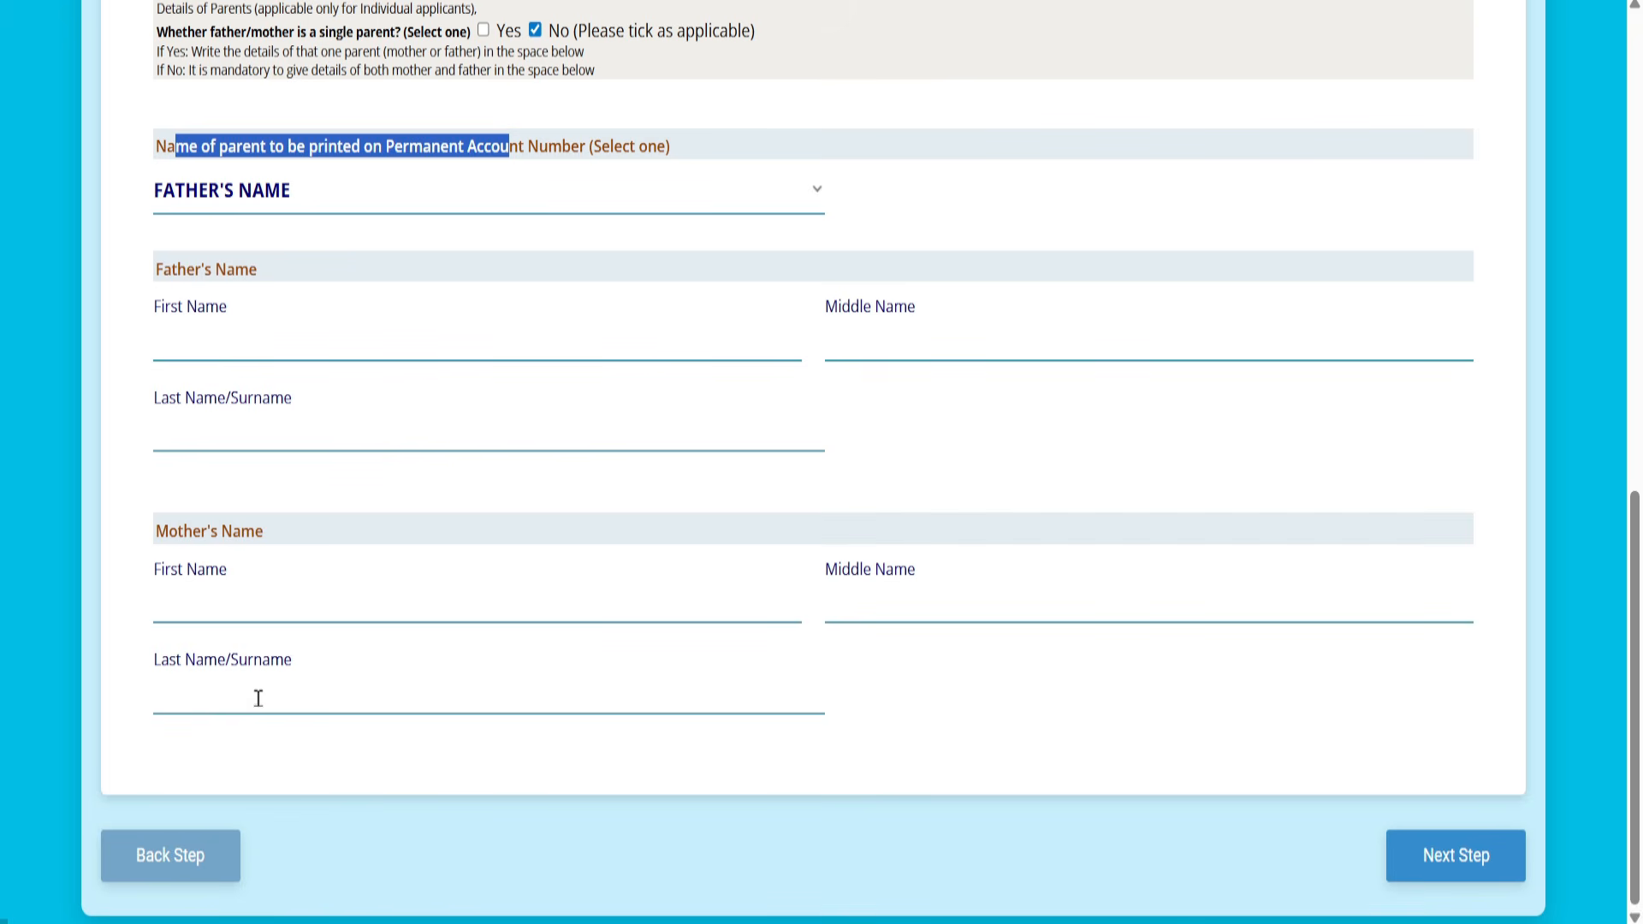
left_click(1446, 864)
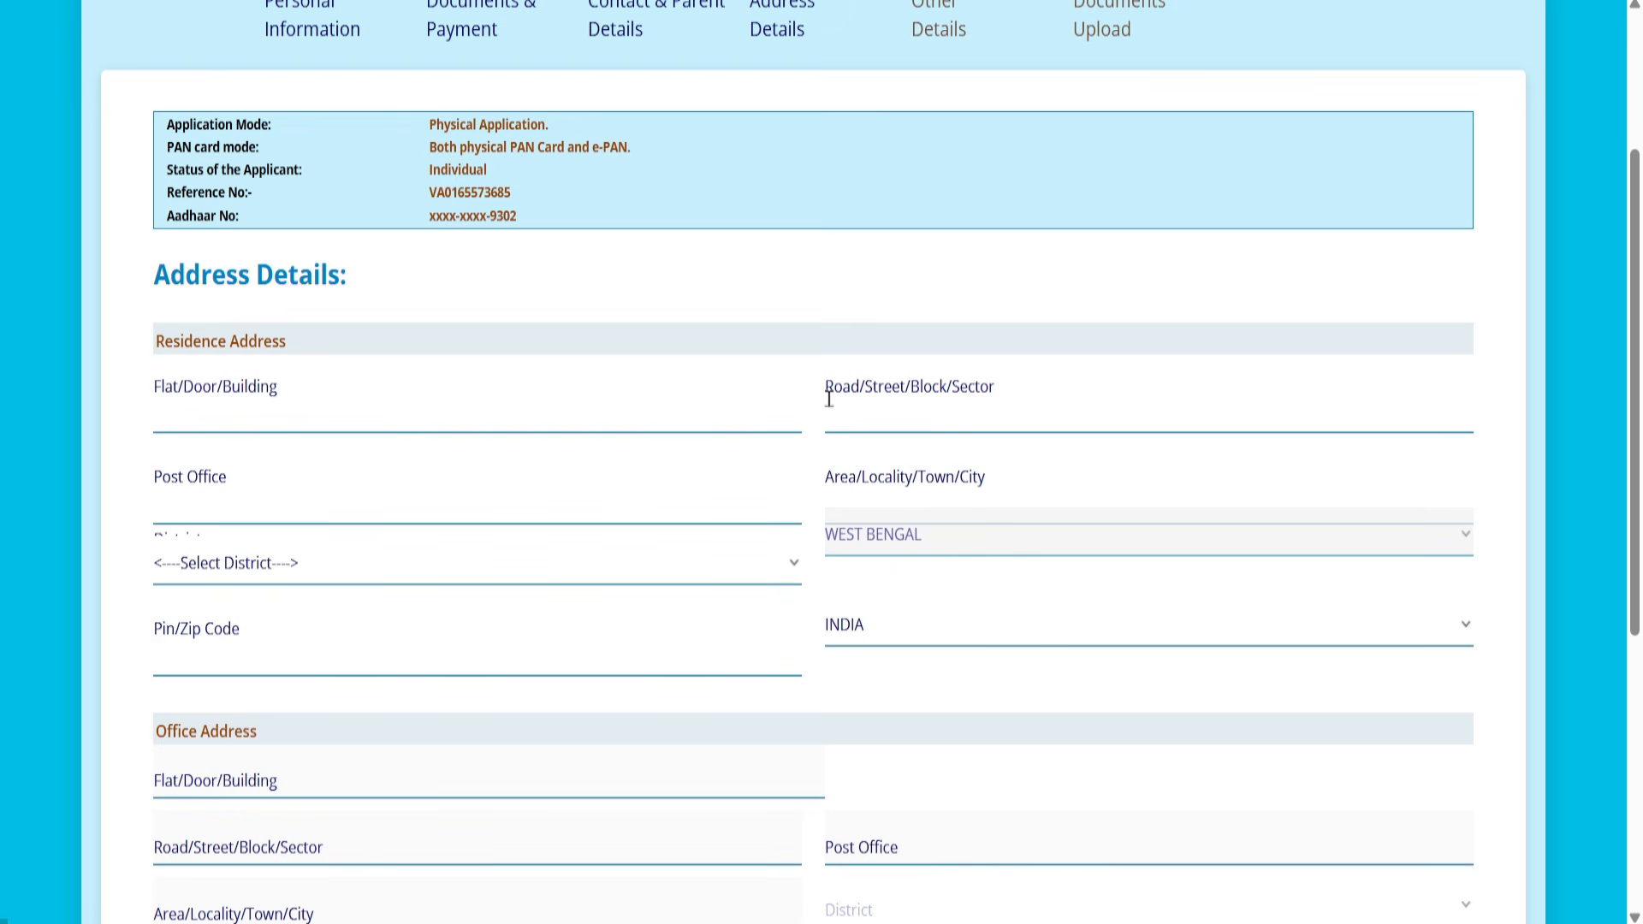
- Set the district of the Residence Address to 24 PGS NORTH
left_click(867, 416)
left_click(157, 493)
scroll(685, 497, "down", 3)
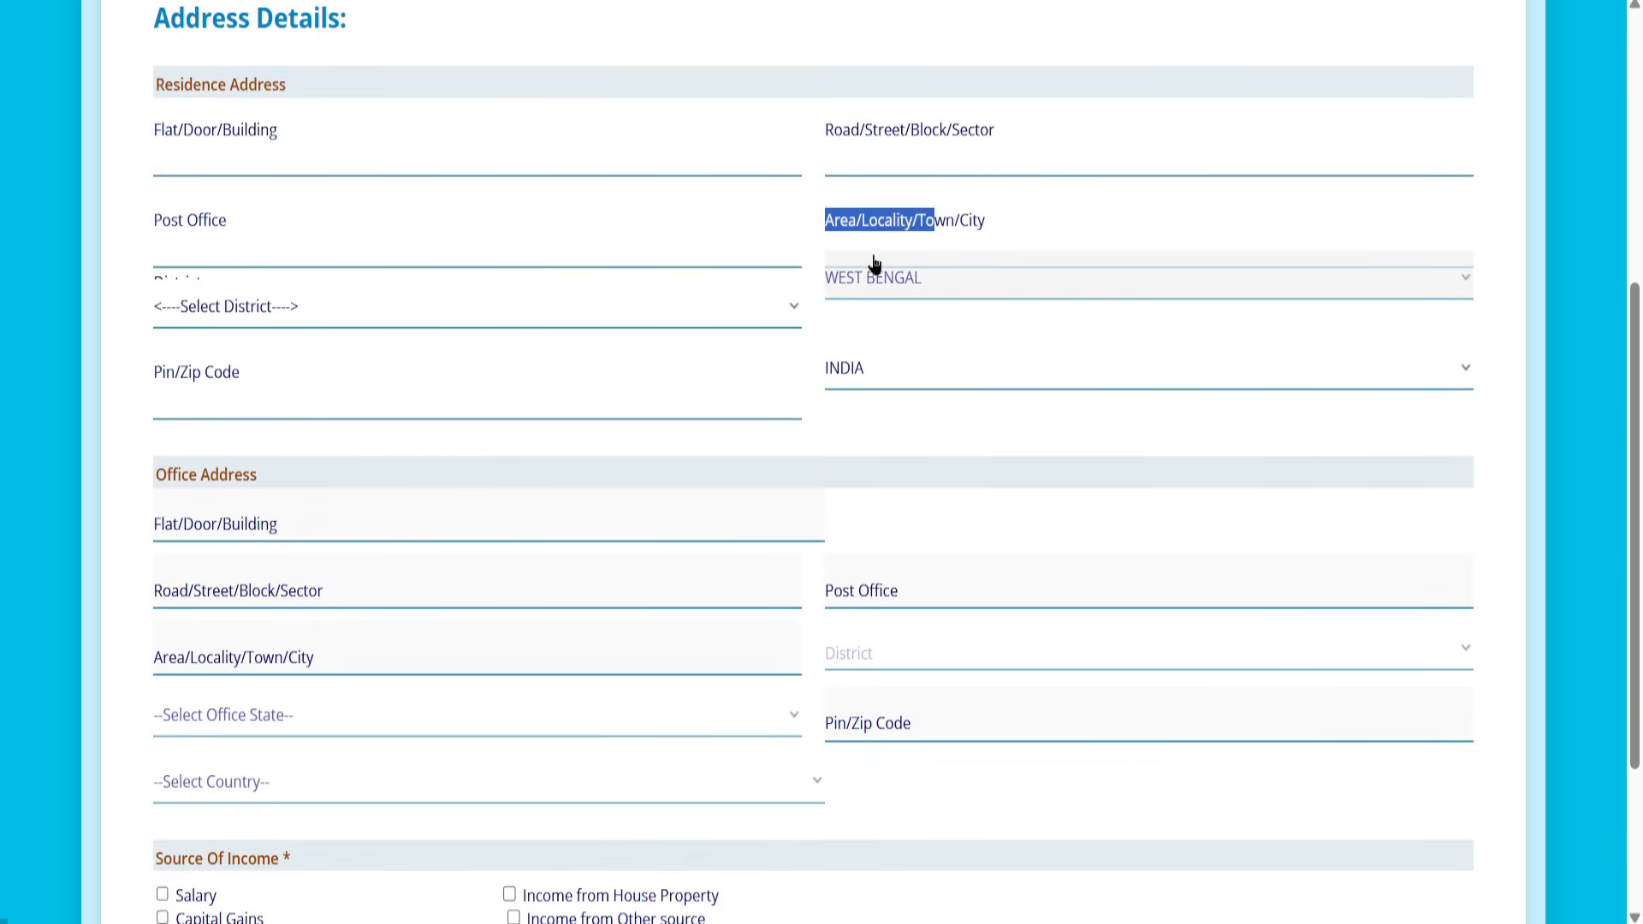
left_click(287, 317)
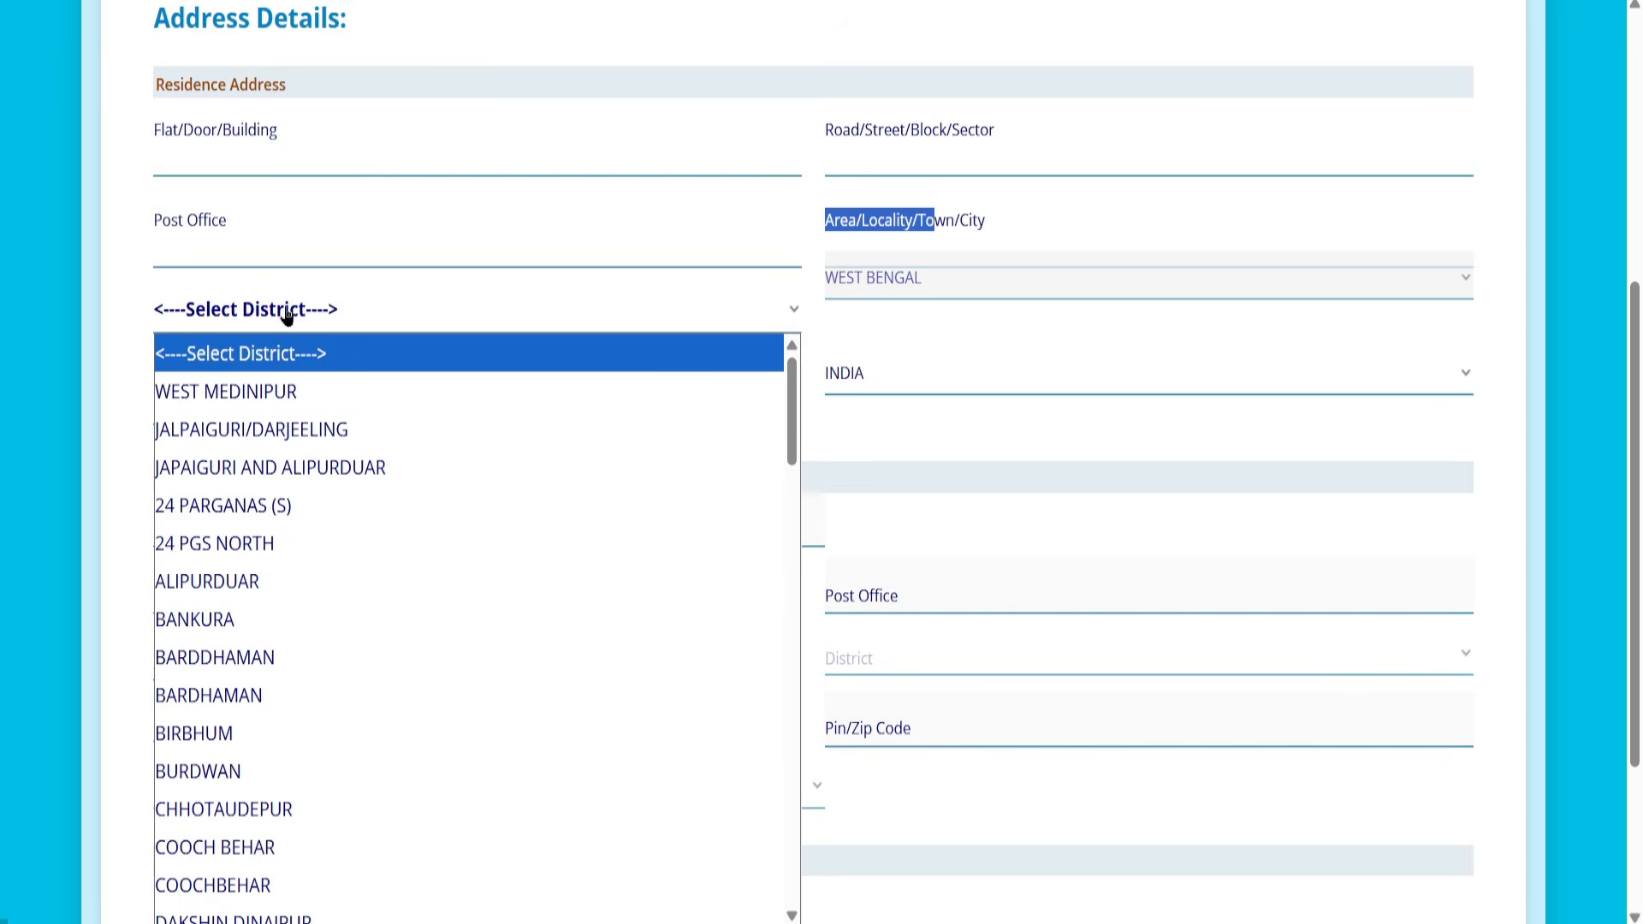
left_click(308, 539)
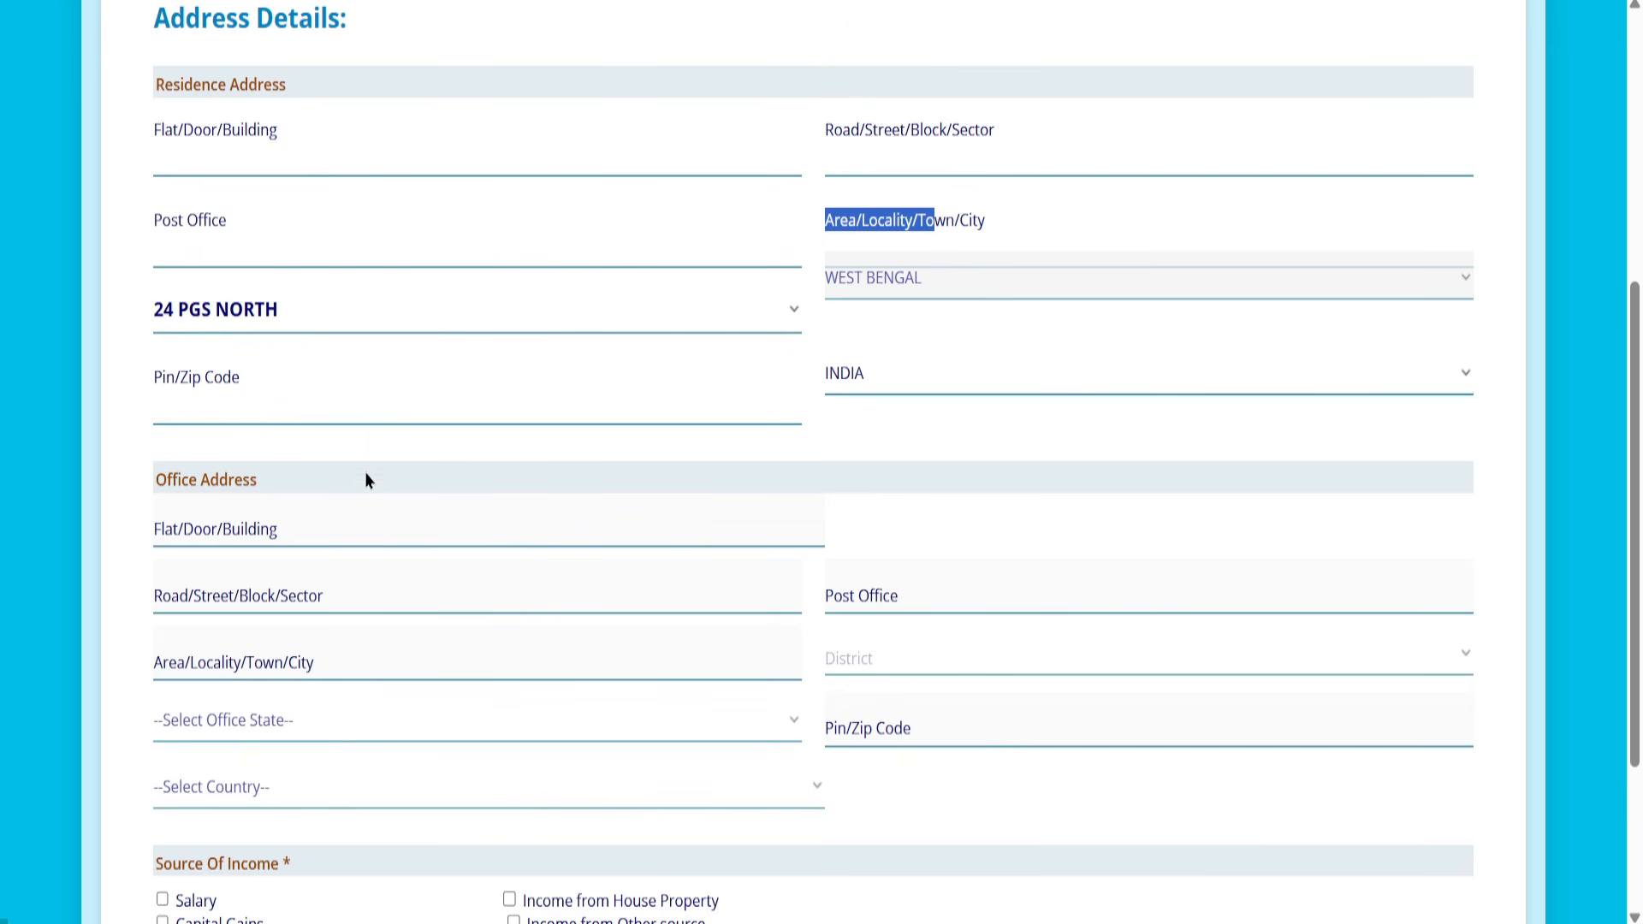
- Choose Income from Other source as the Source of Income and continue to Other Details, dismissing the AO Code message
scroll(366, 480, "down", 3)
left_click_drag(241, 602, 277, 602)
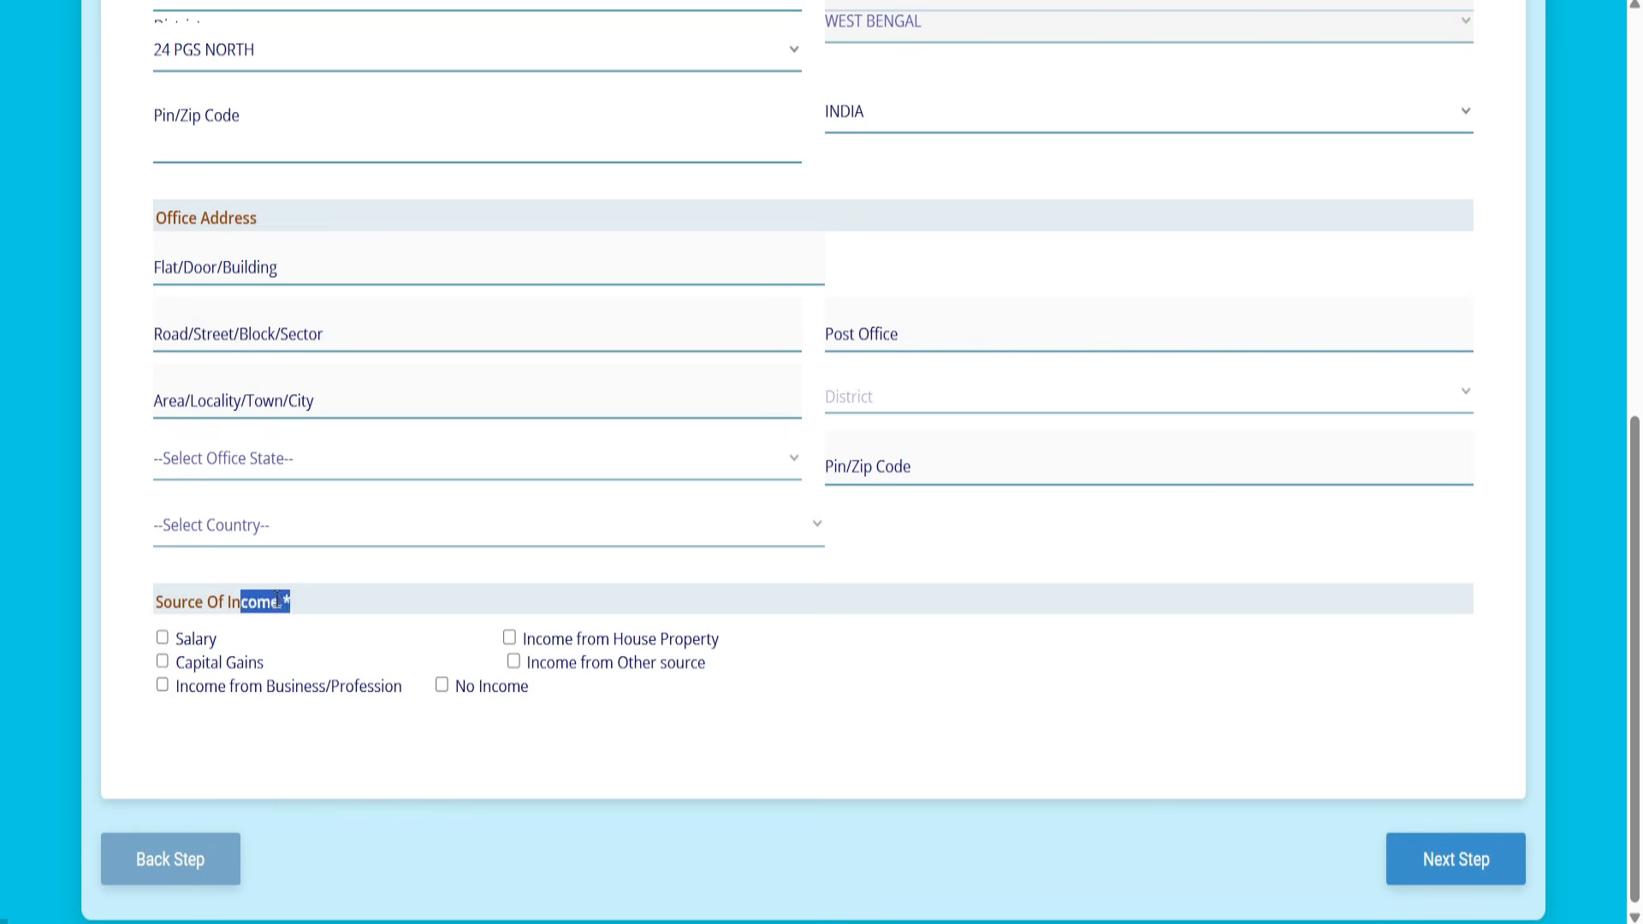
left_click(277, 602)
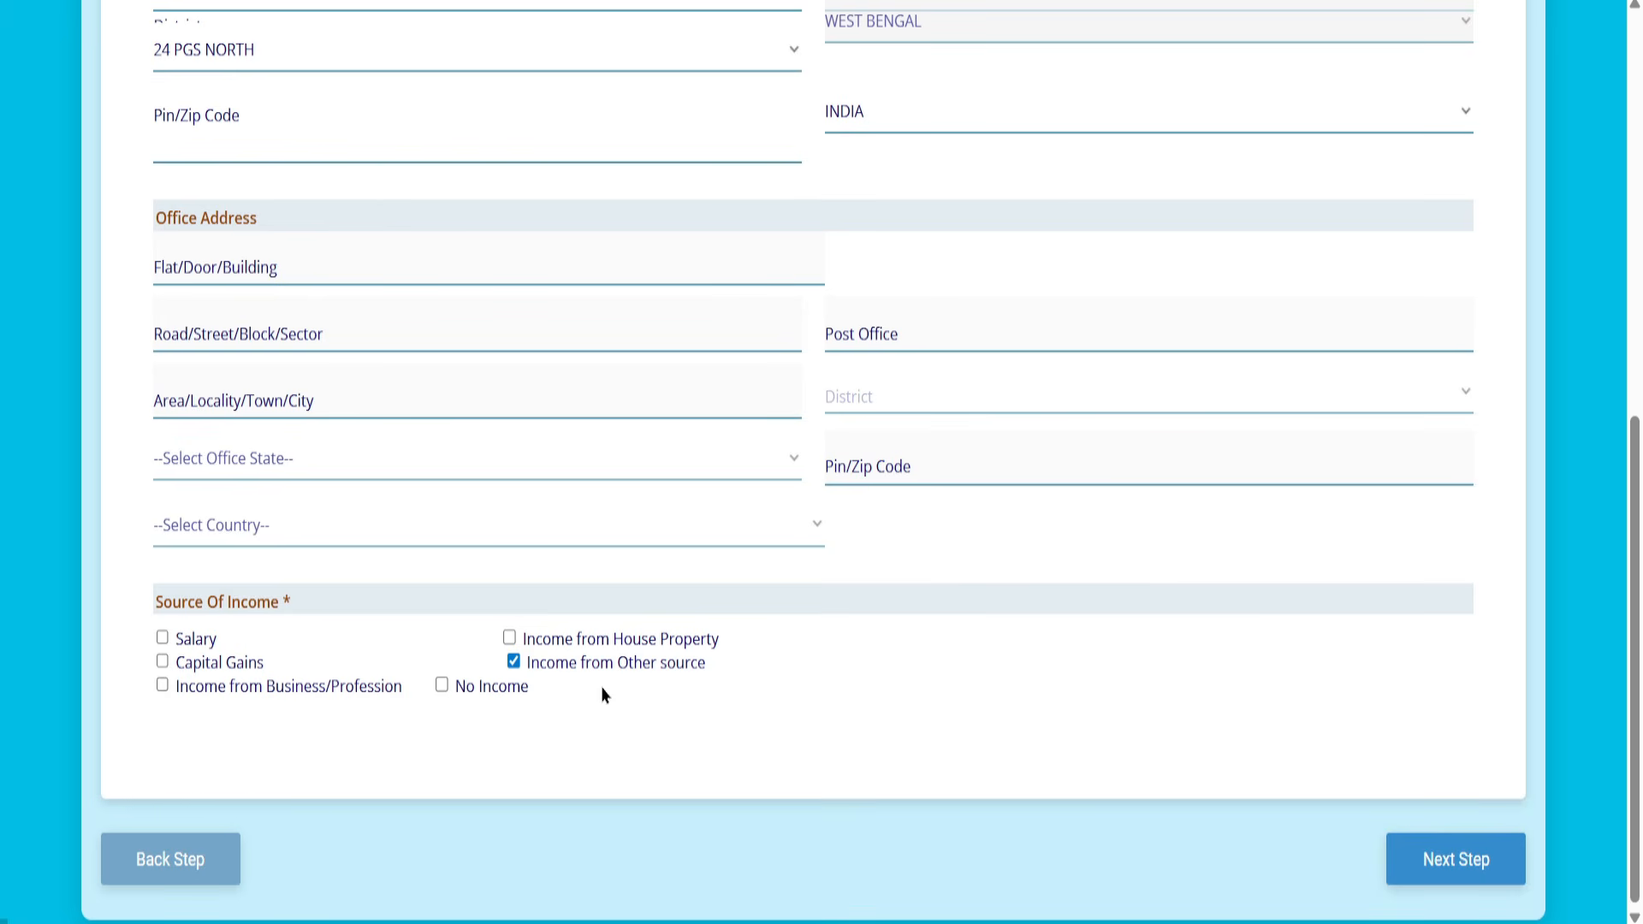
left_click(1474, 855)
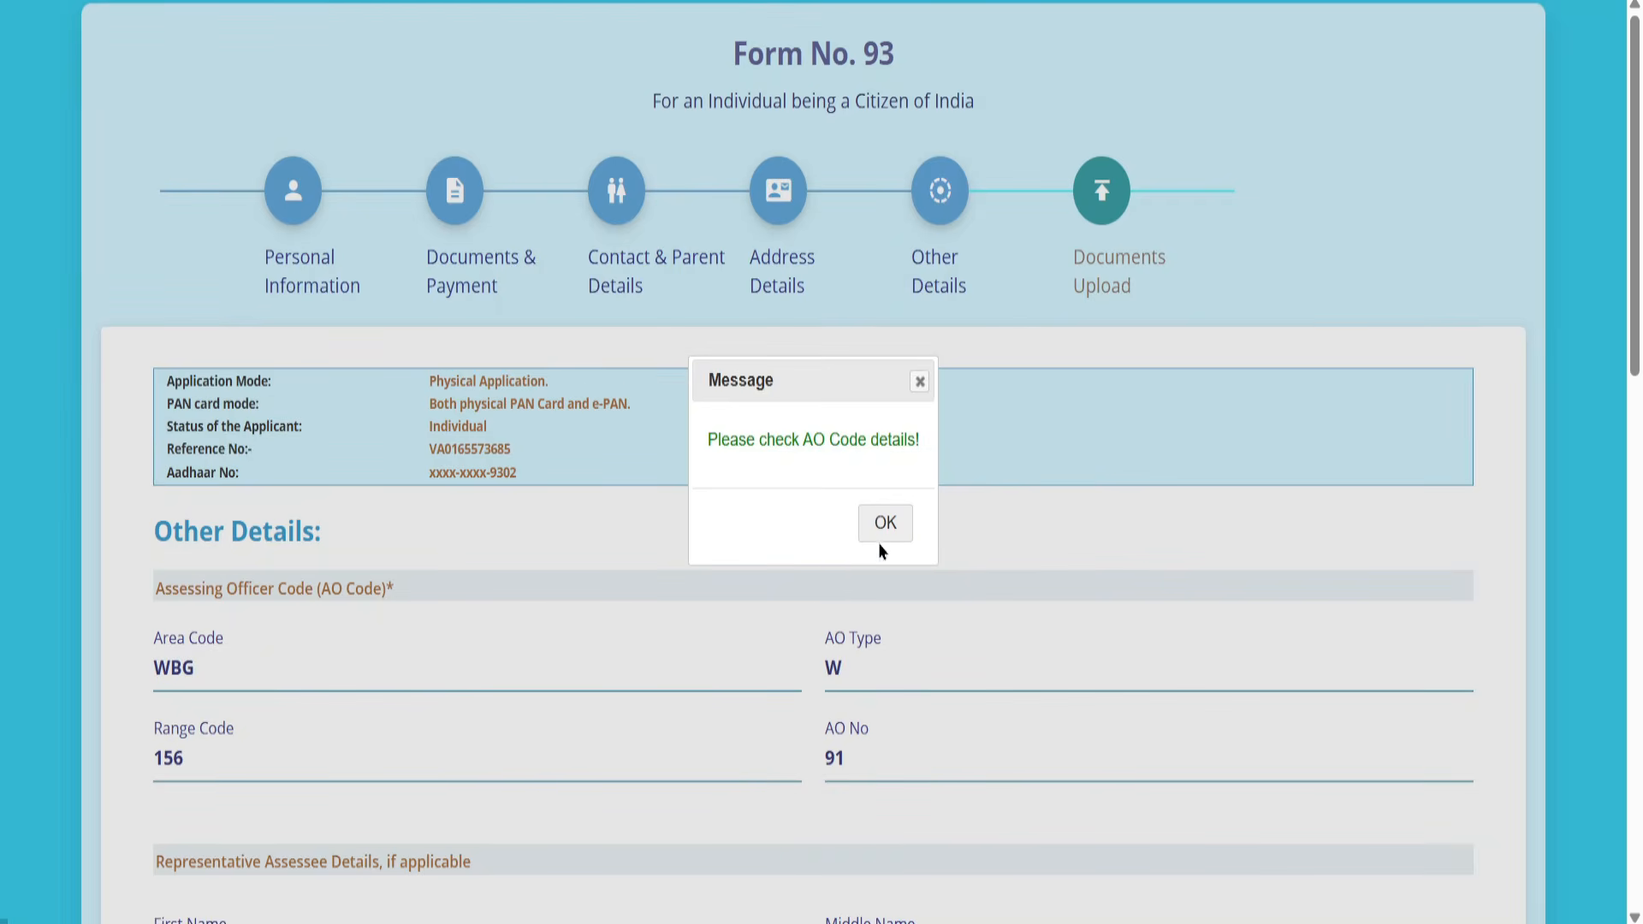
left_click(884, 526)
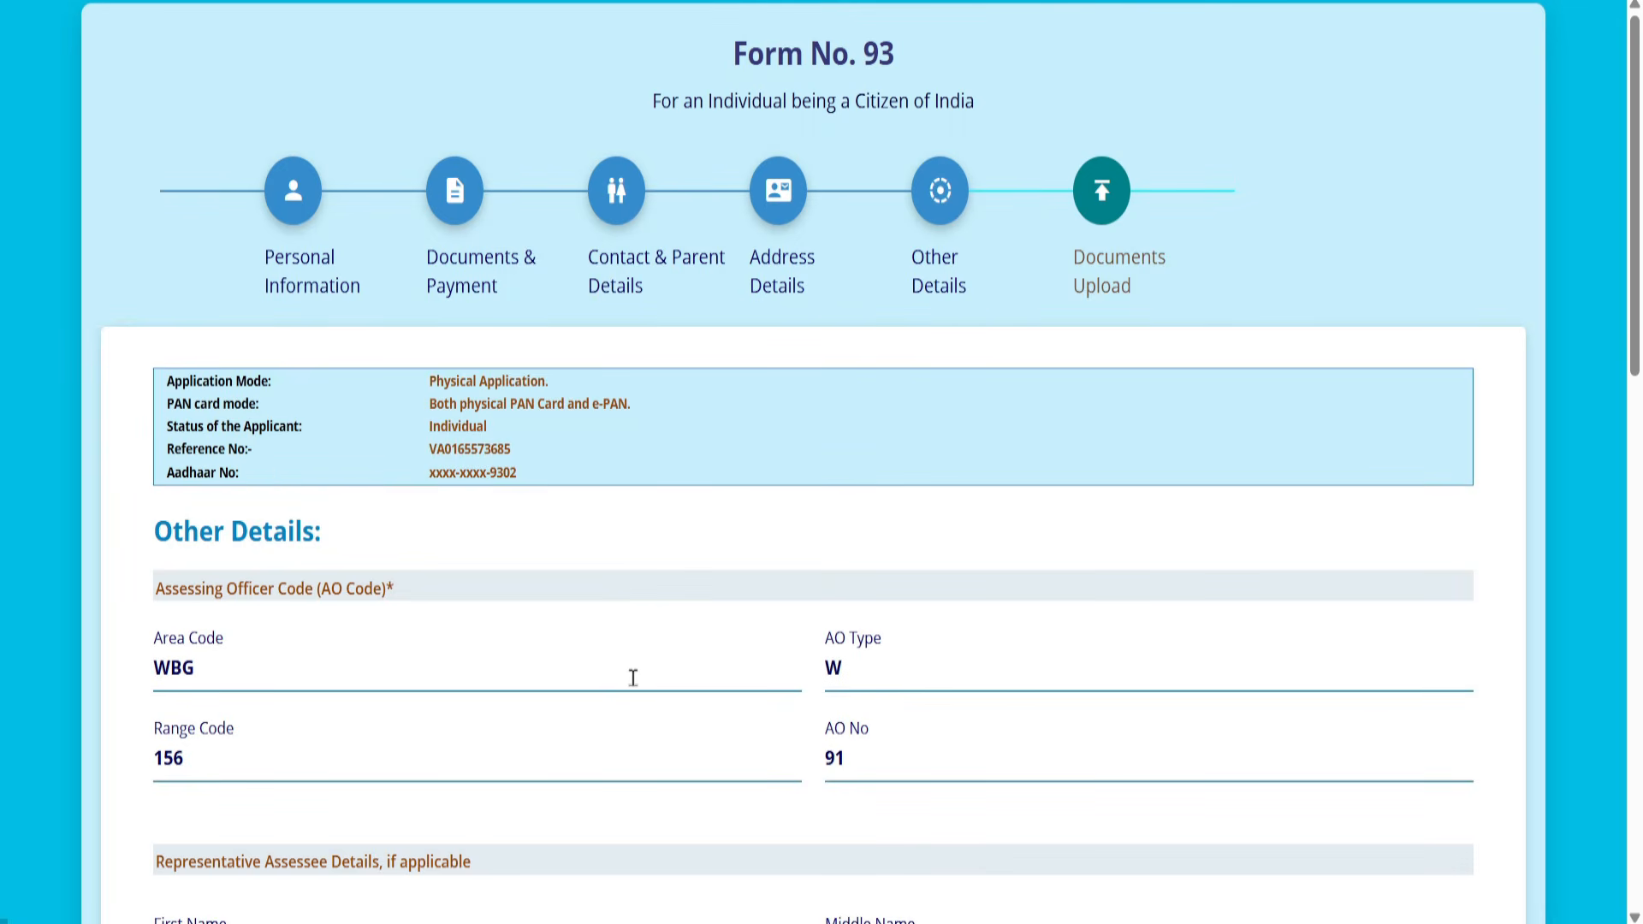
- Set the Telephone ISD Code in the Representative Assessee Contact Details to INDIA (91)
scroll(682, 637, "down", 5)
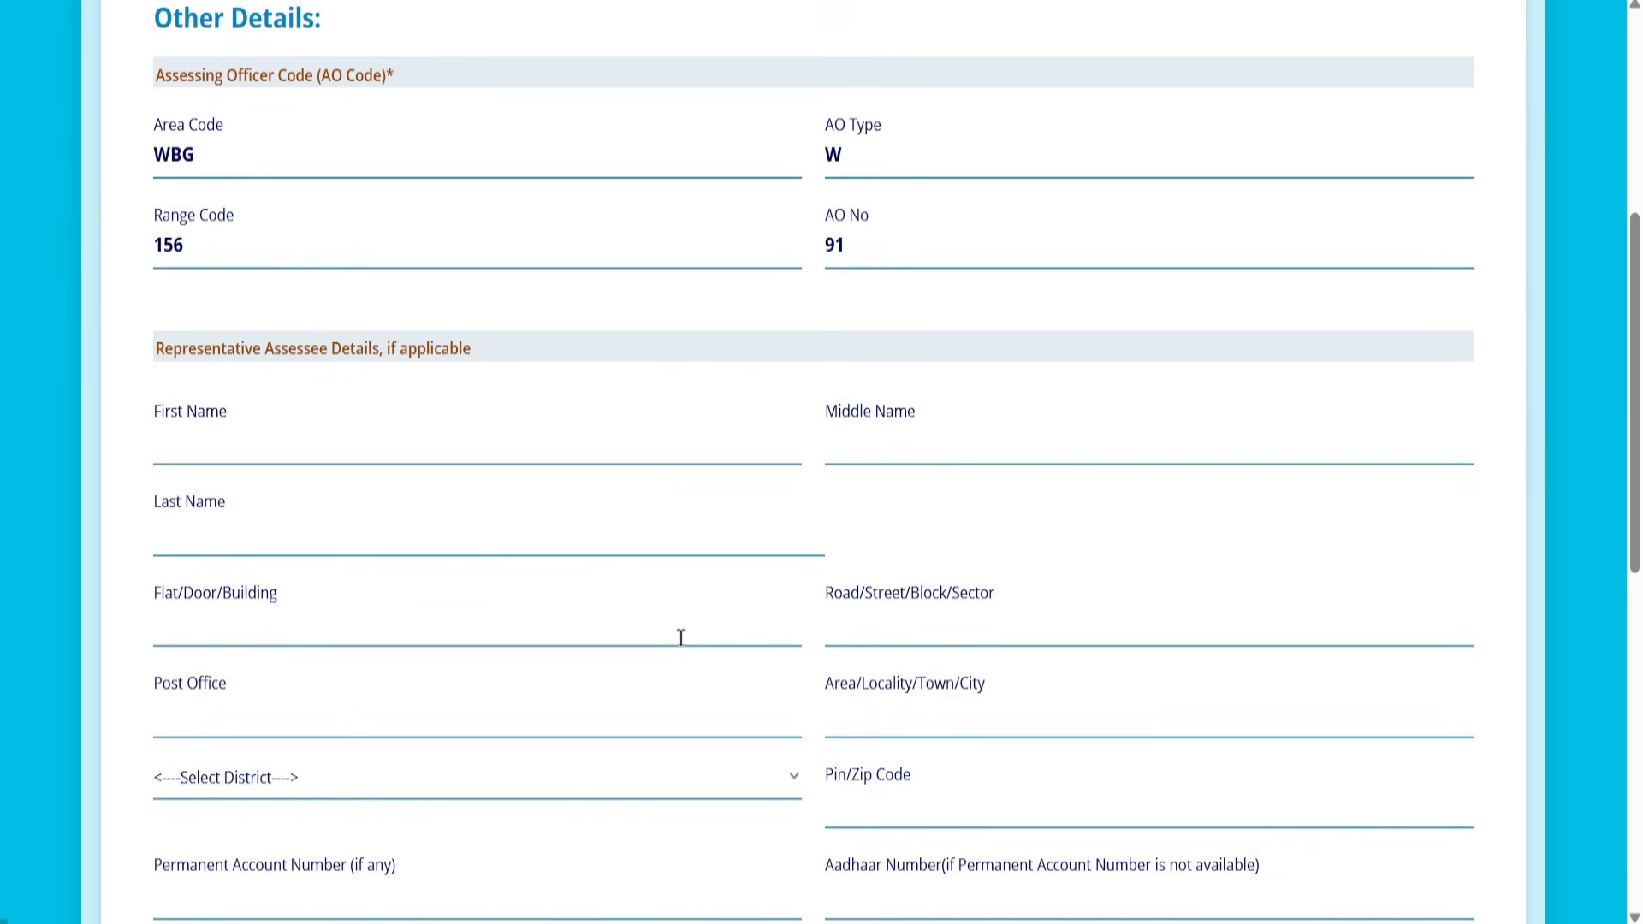
scroll(682, 634, "down", 3)
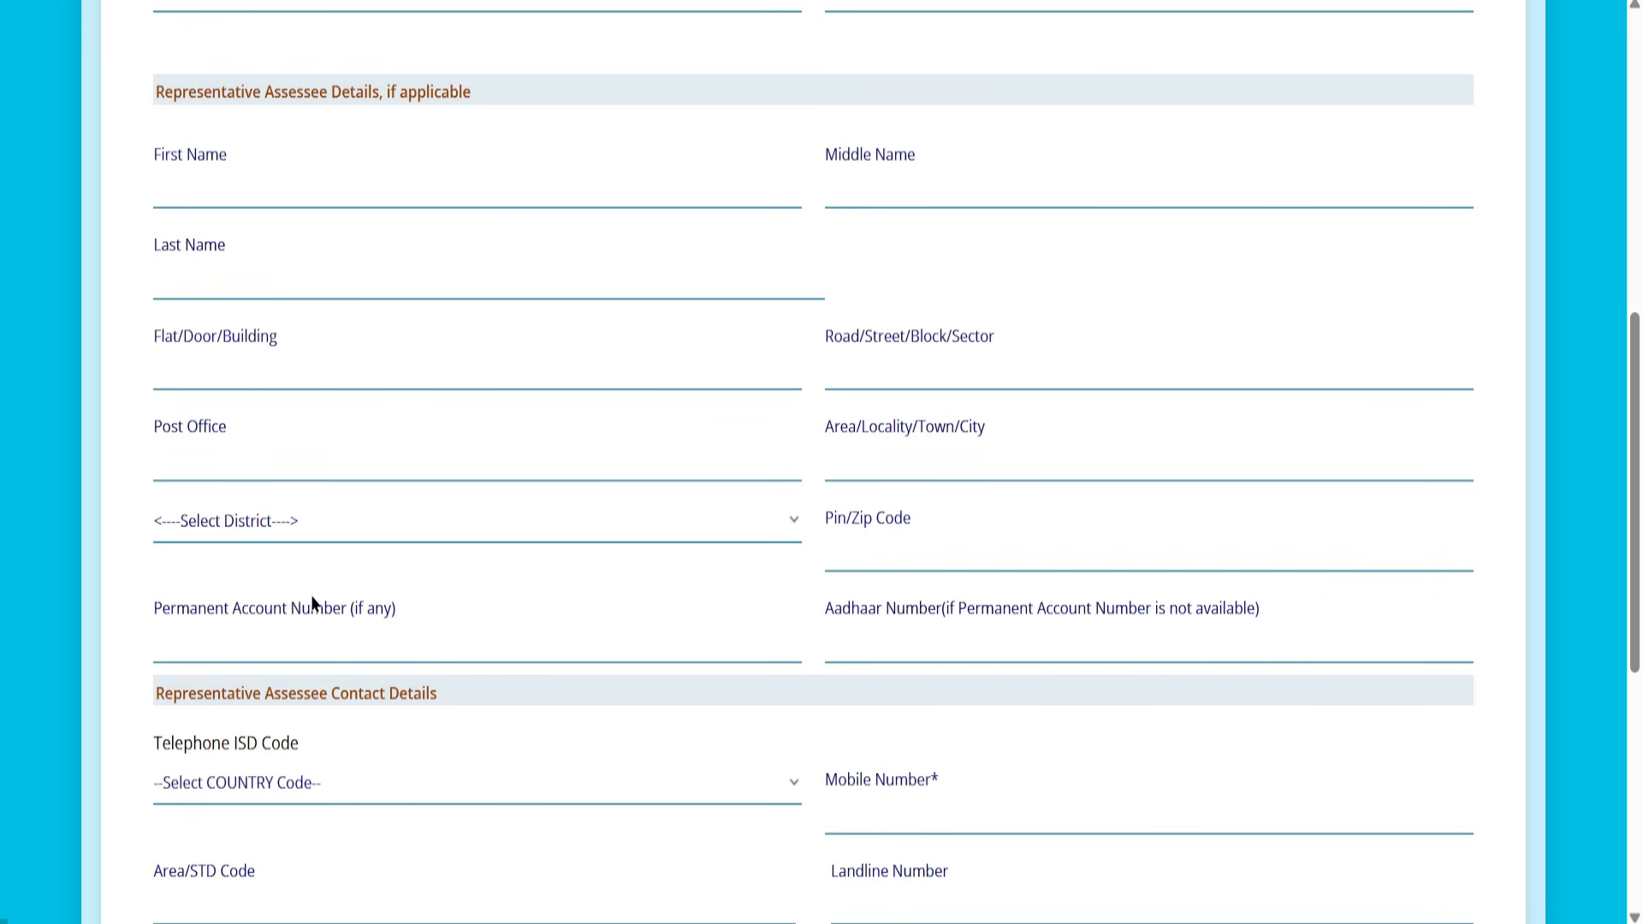
left_click_drag(152, 609, 347, 609)
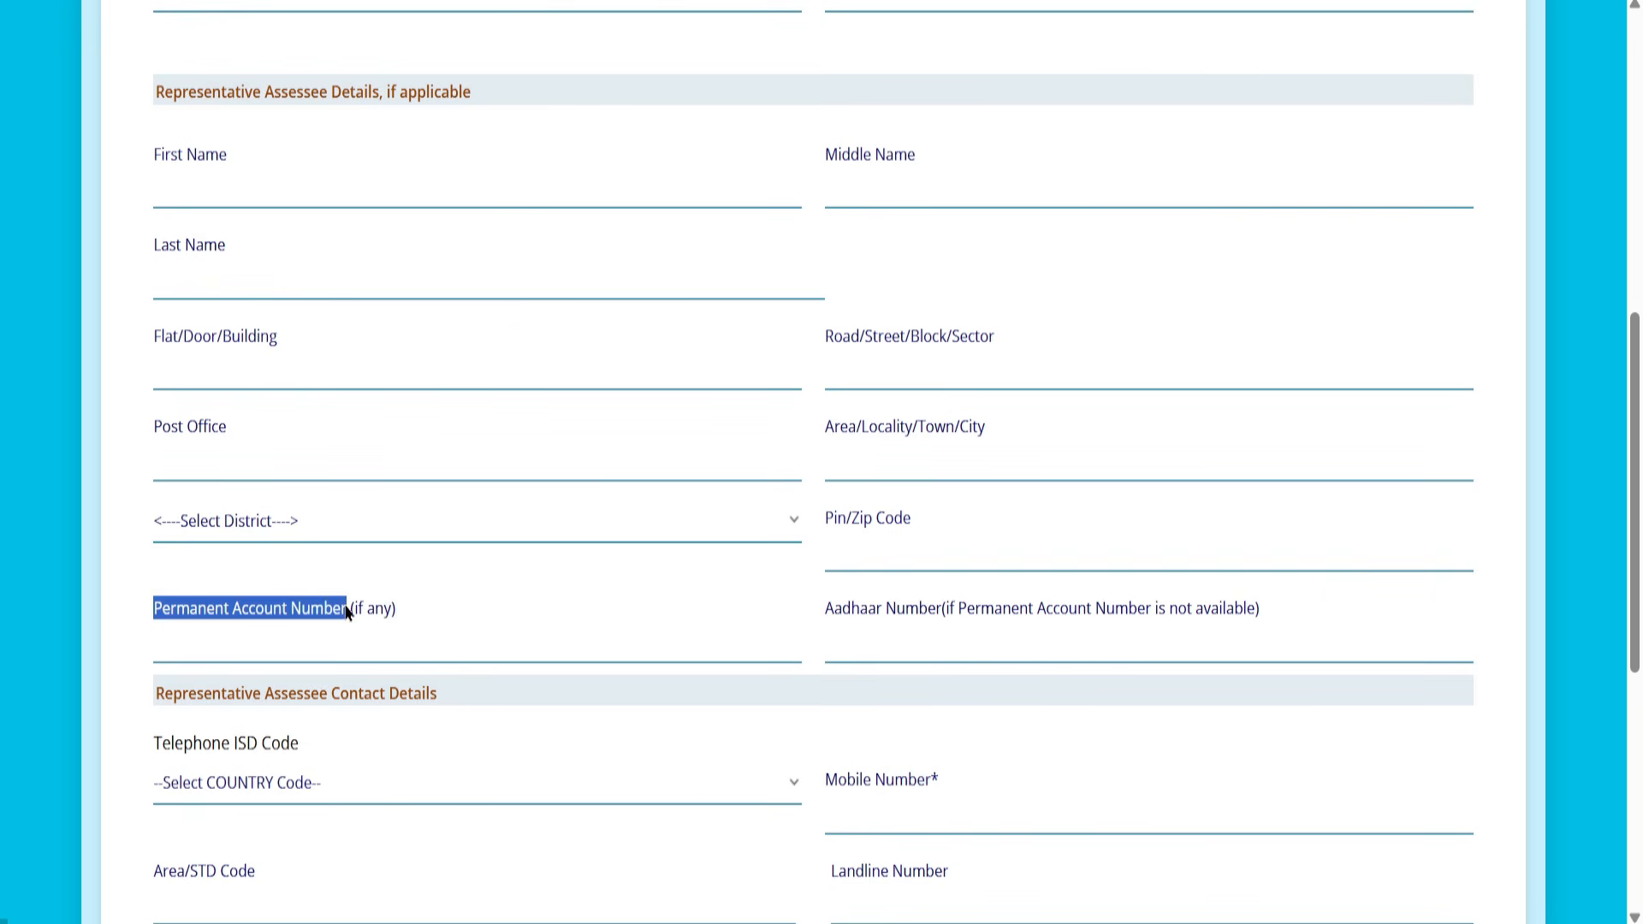
left_click(881, 633)
scroll(935, 642, "down", 3)
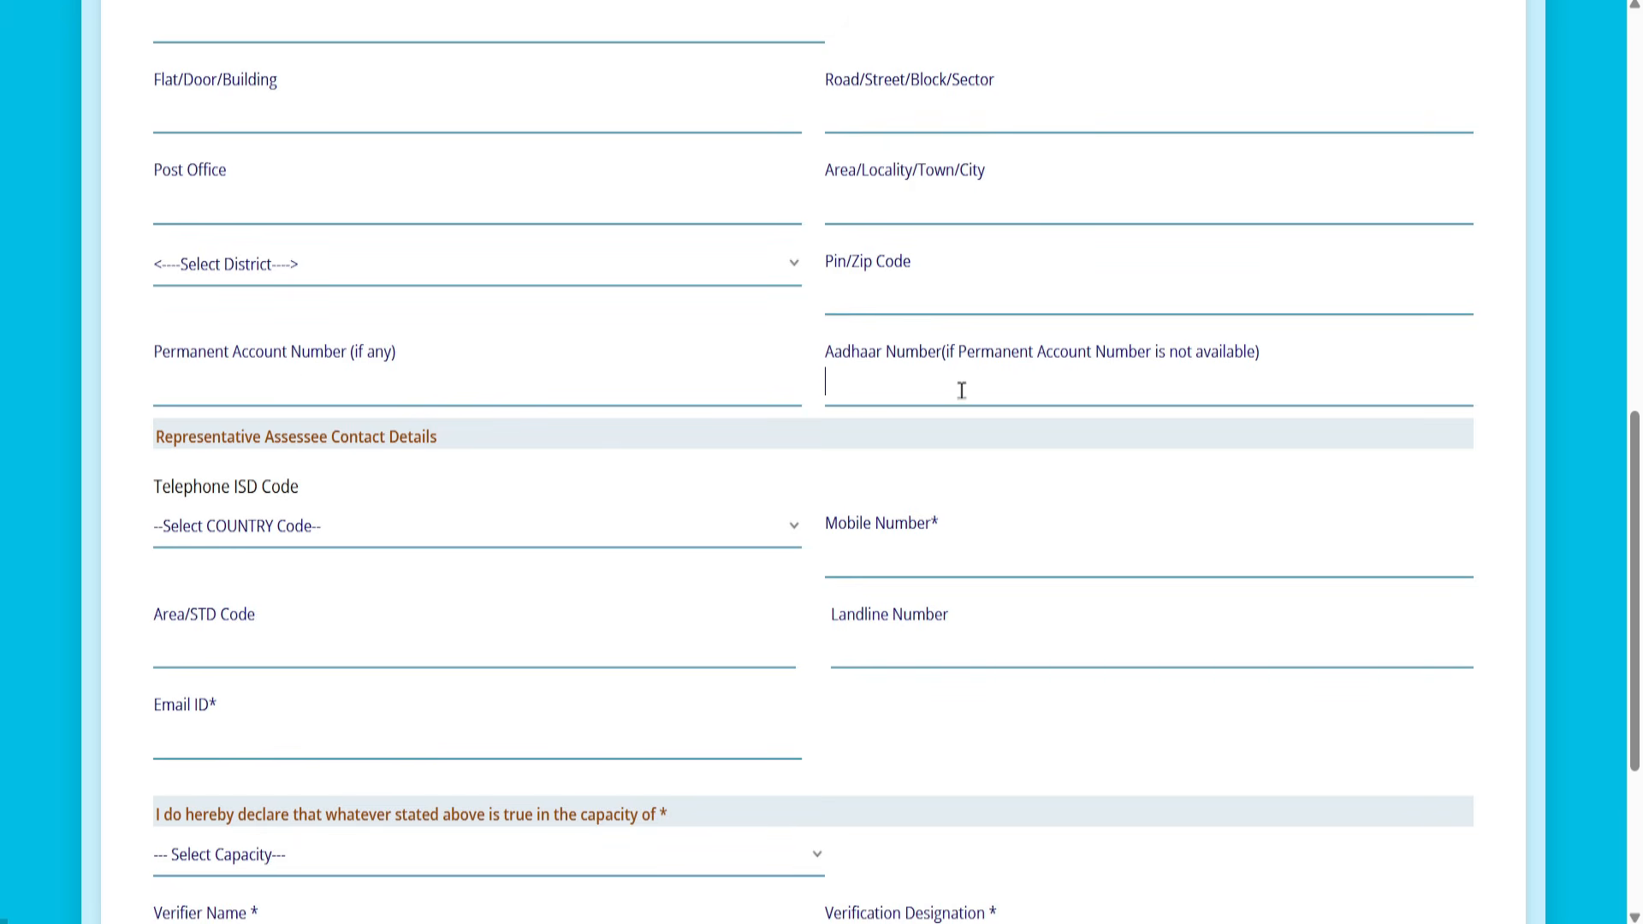
scroll(962, 392, "down", 2)
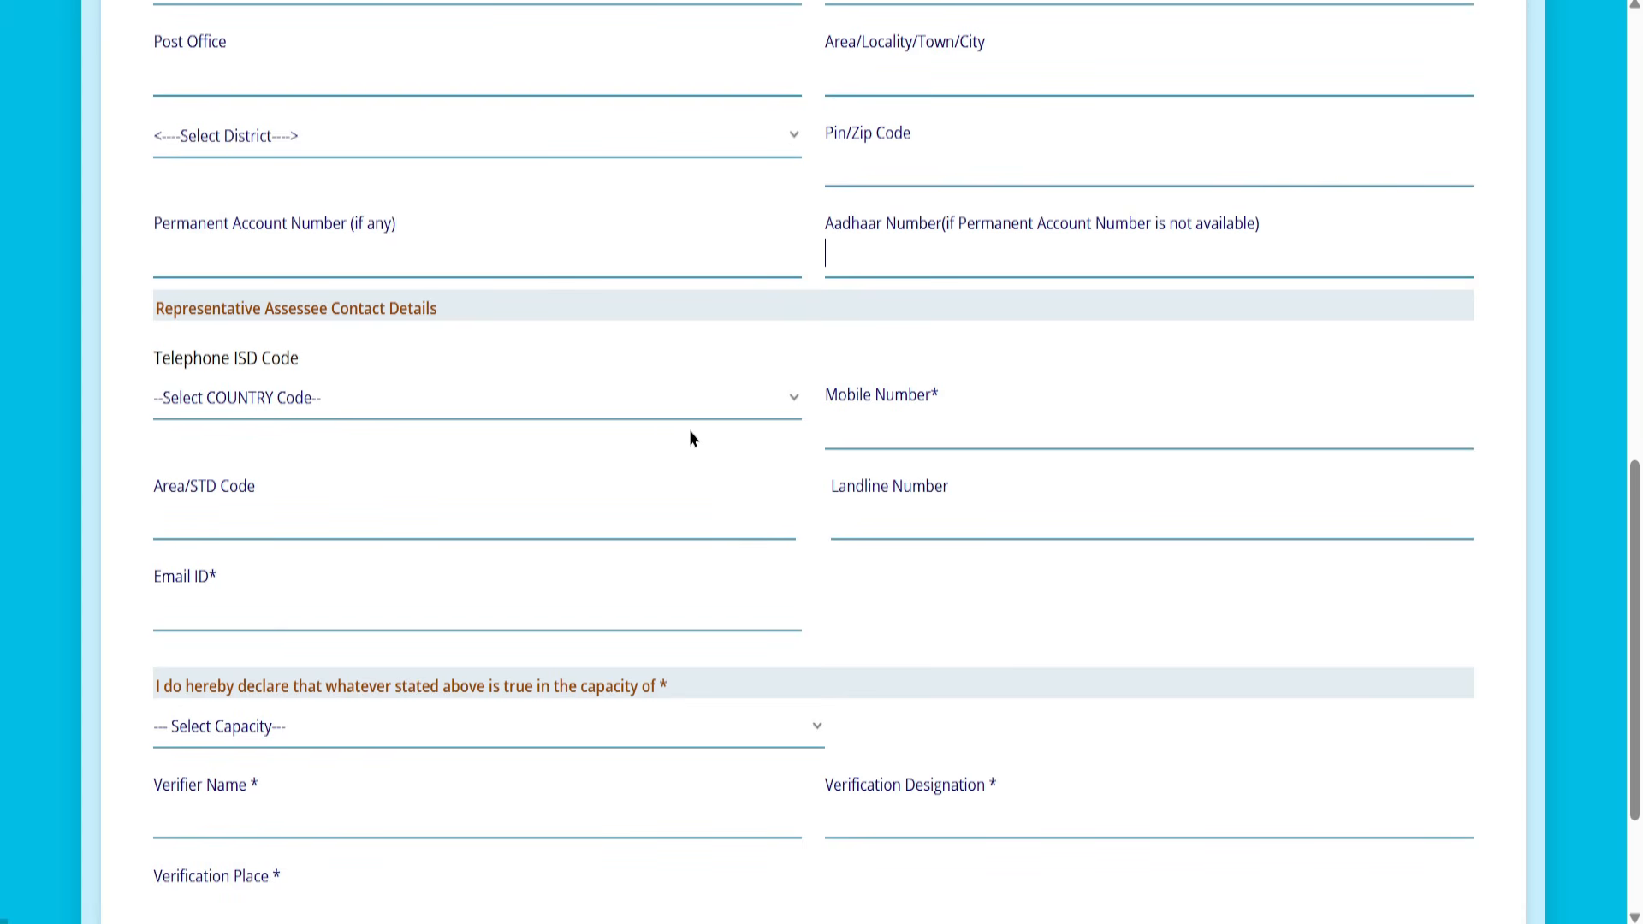
left_click(308, 404)
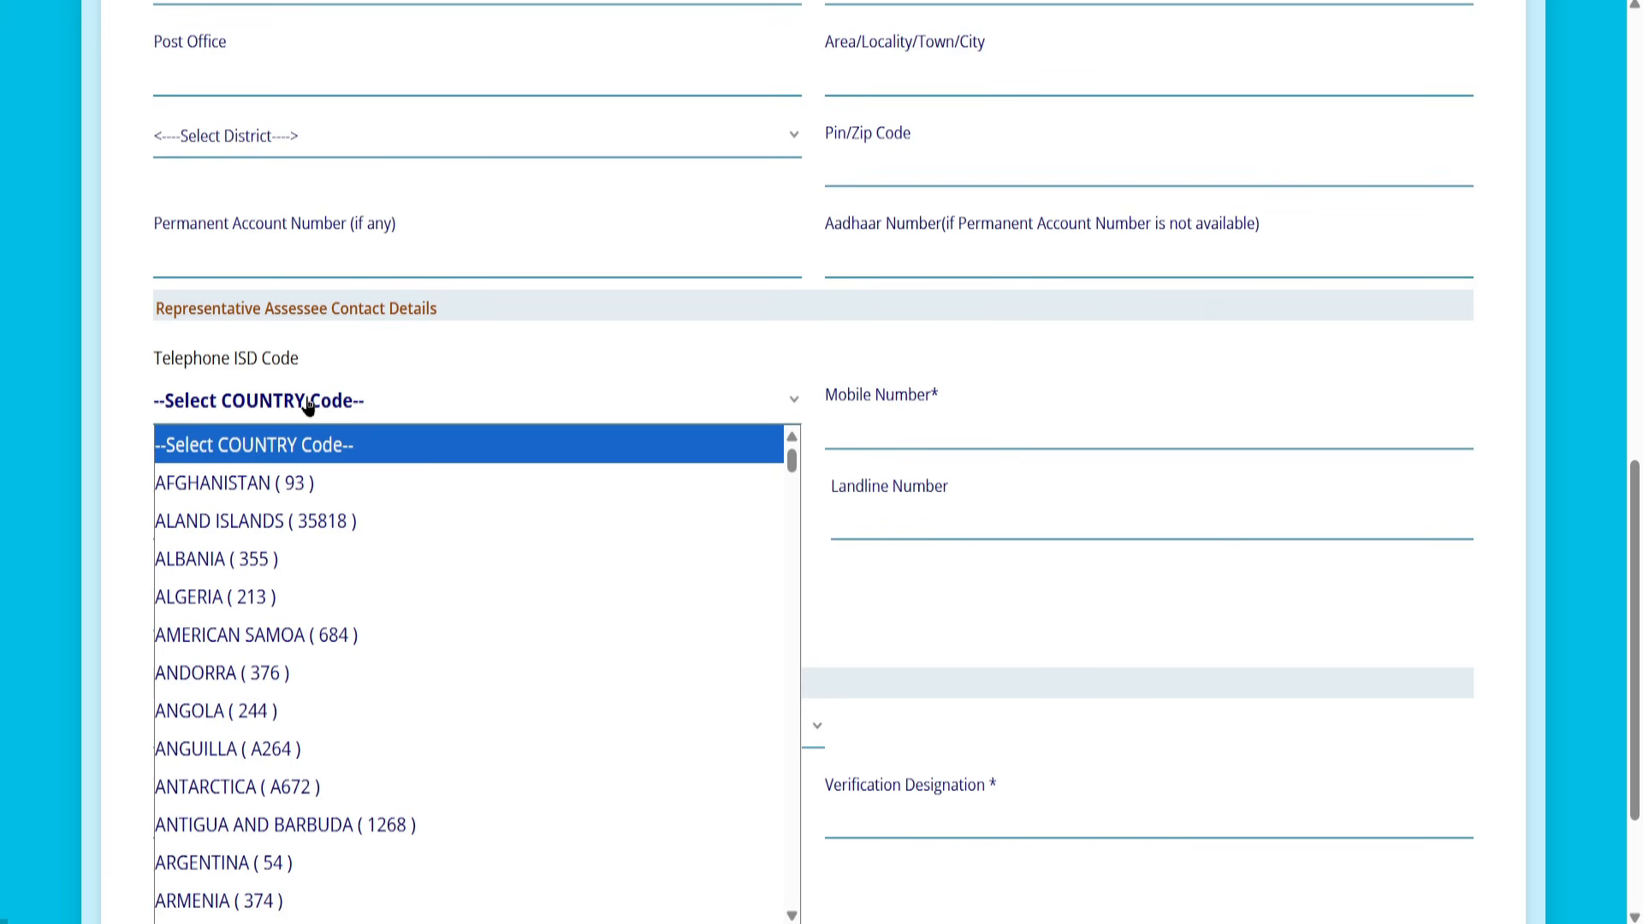
key("i")
key("n")
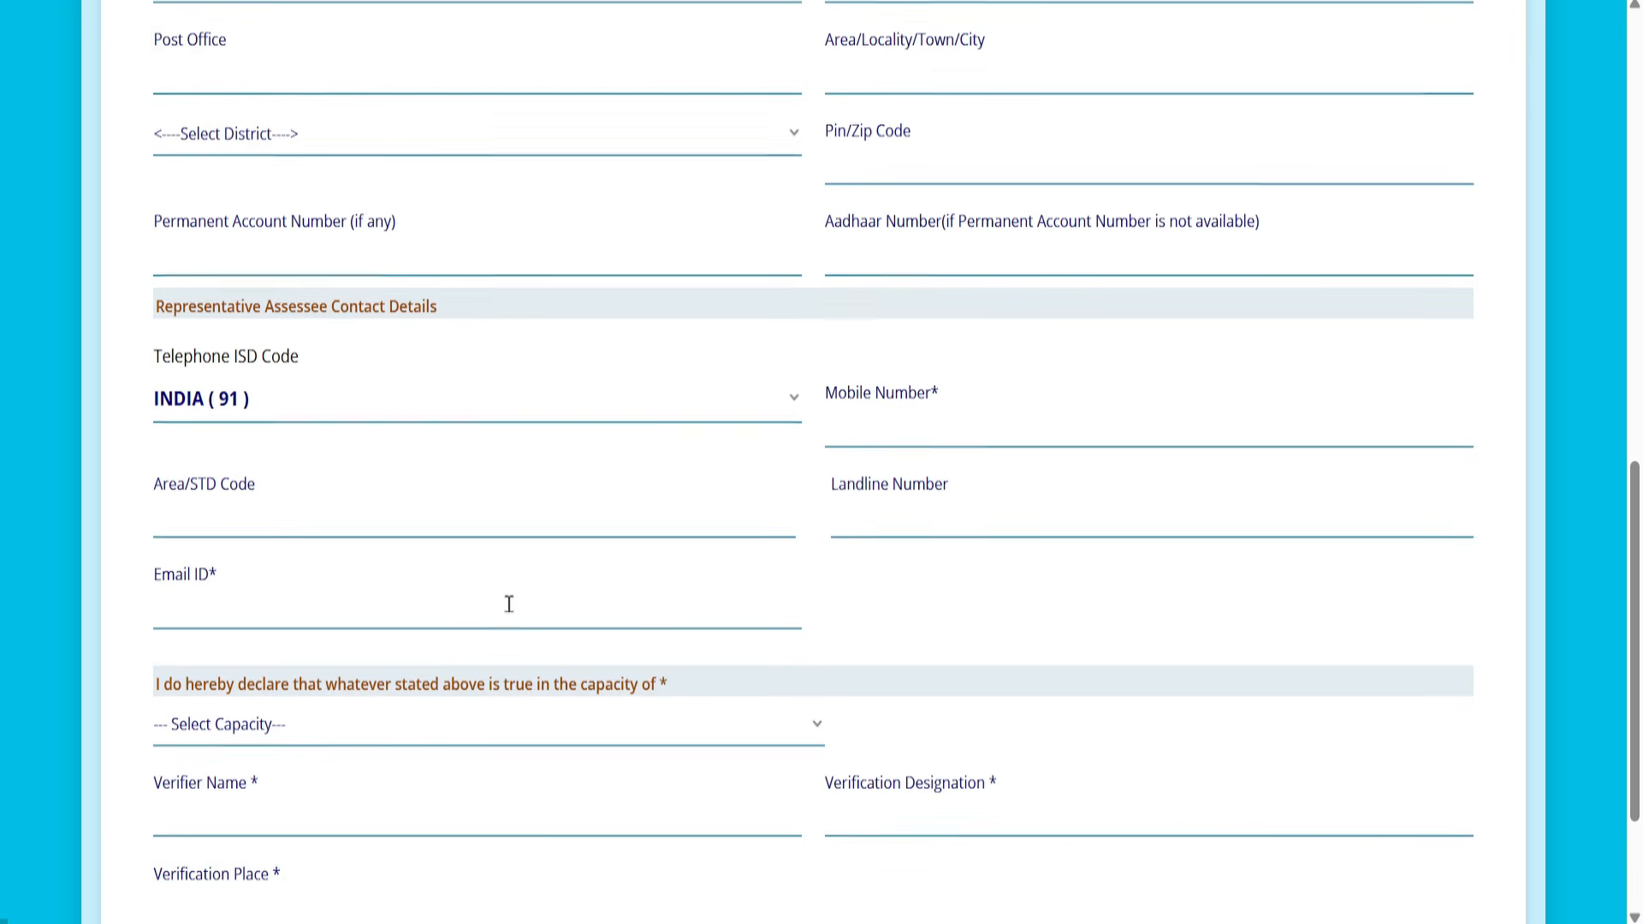
- Set the declaration capacity to REPRESENTATIVE ASSESSEE and continue to the document proofs in the Documents Upload section
scroll(506, 606, "down", 3)
left_click(349, 524)
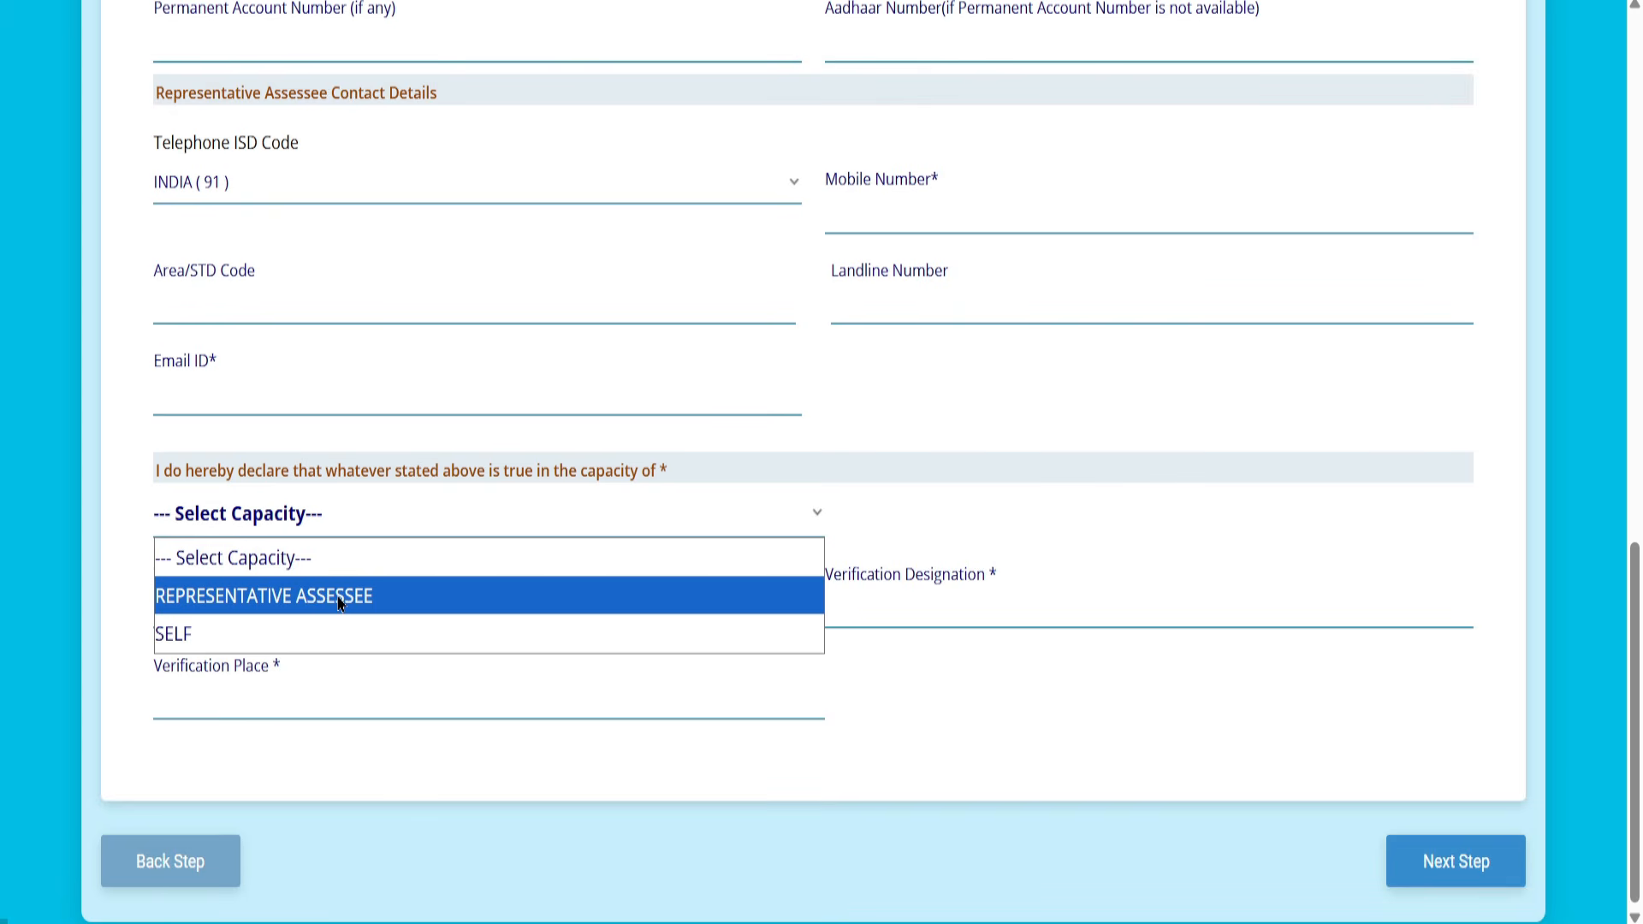
left_click(224, 604)
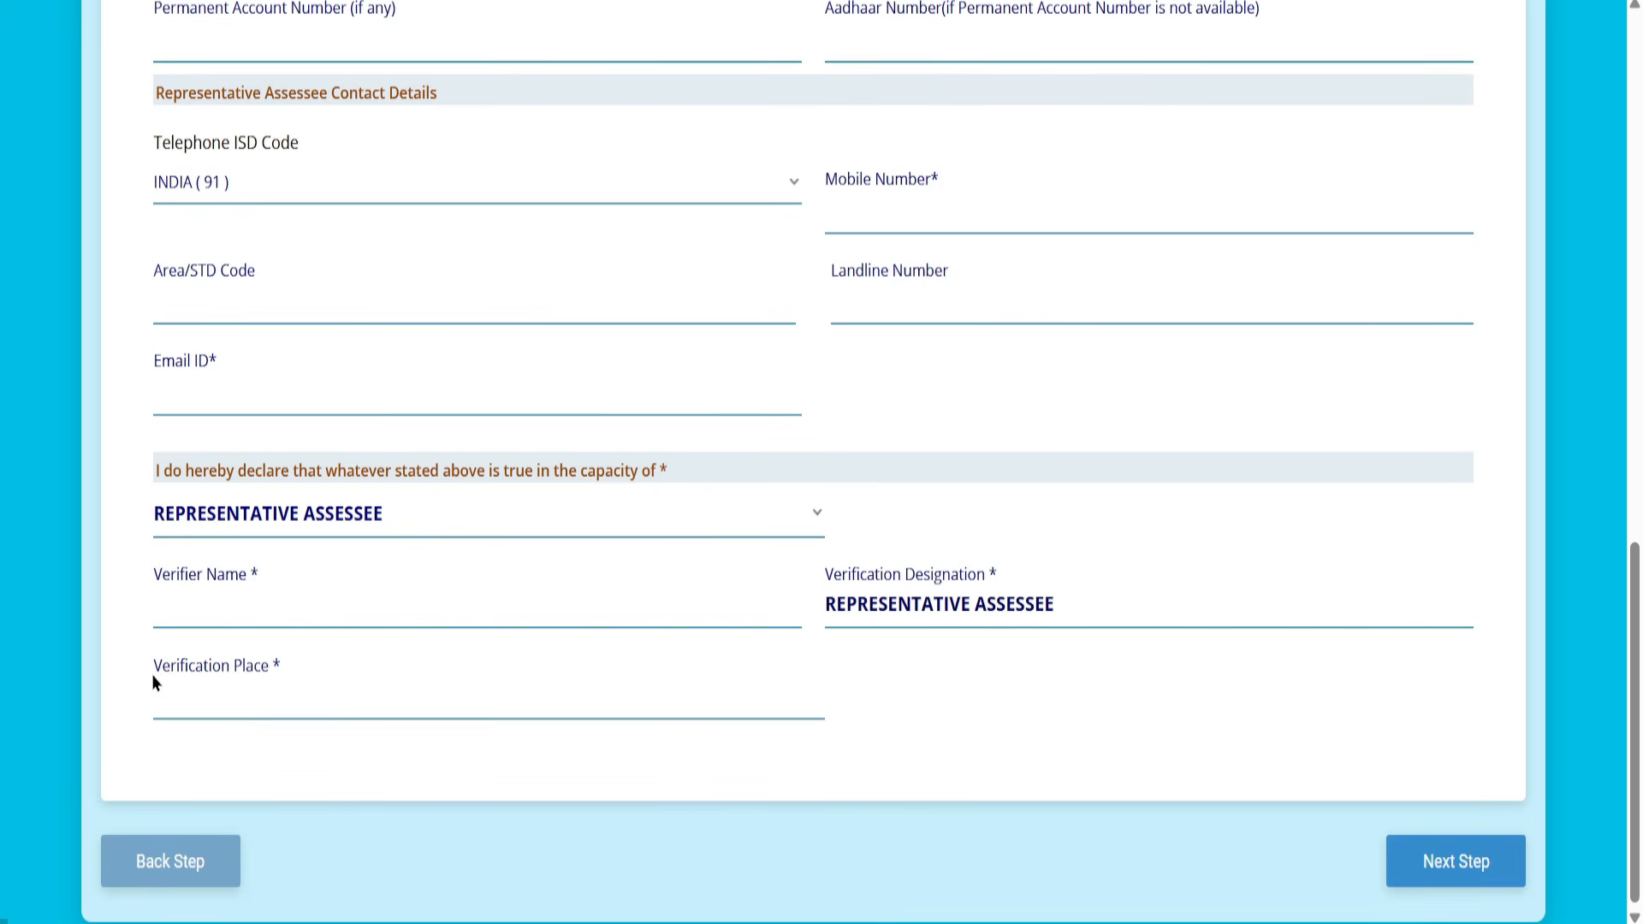
left_click(1435, 858)
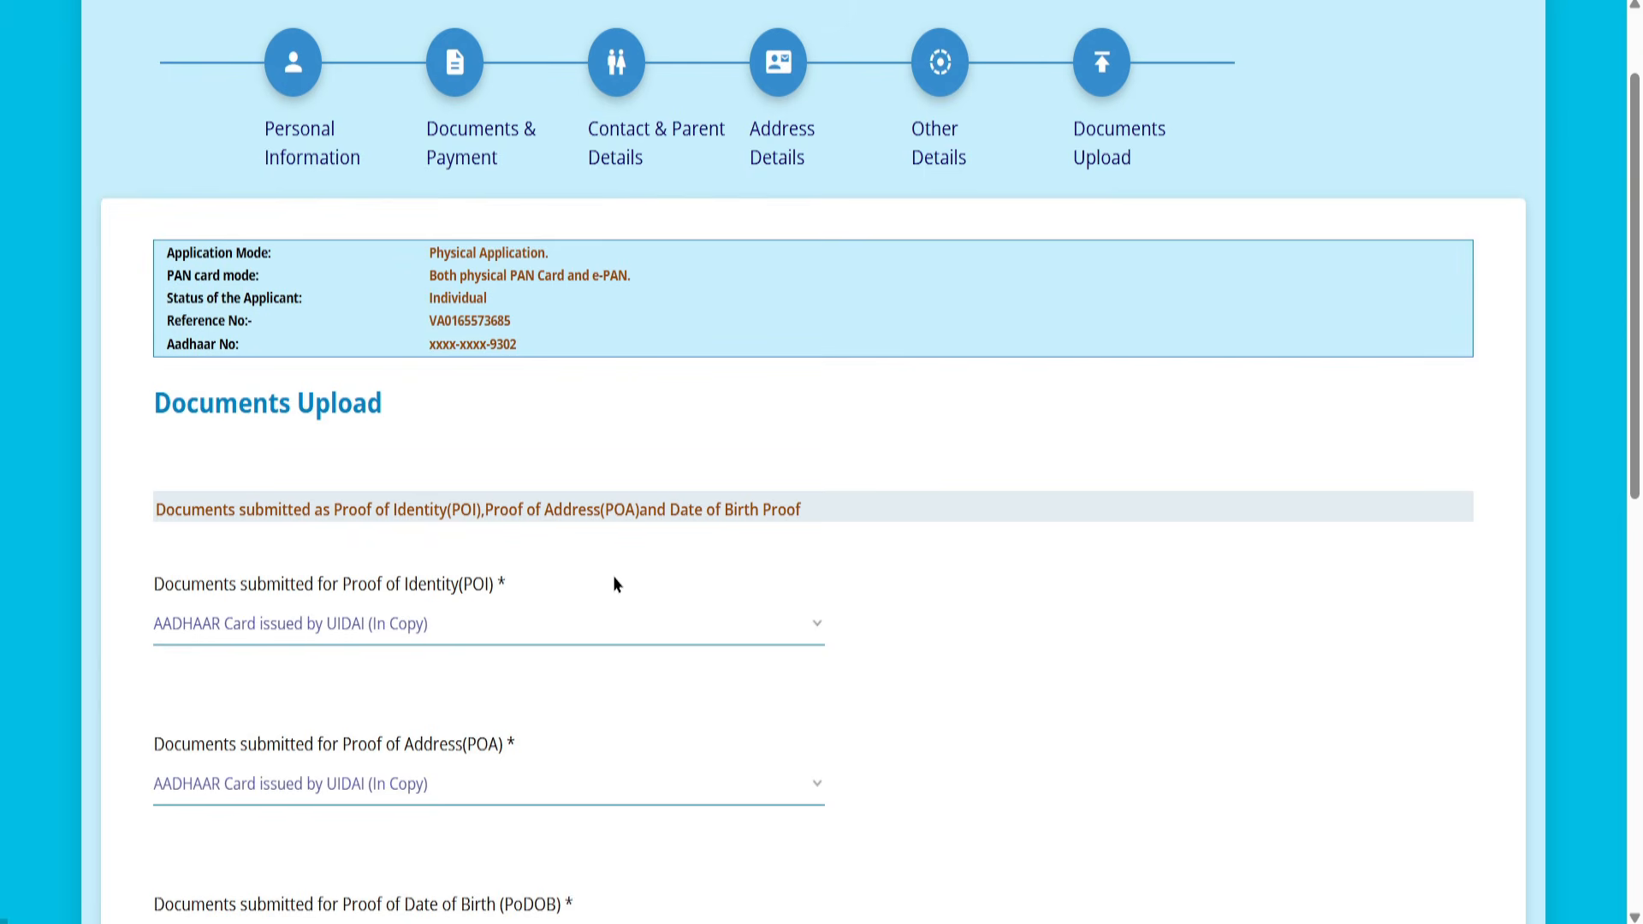
scroll(669, 574, "down", 5)
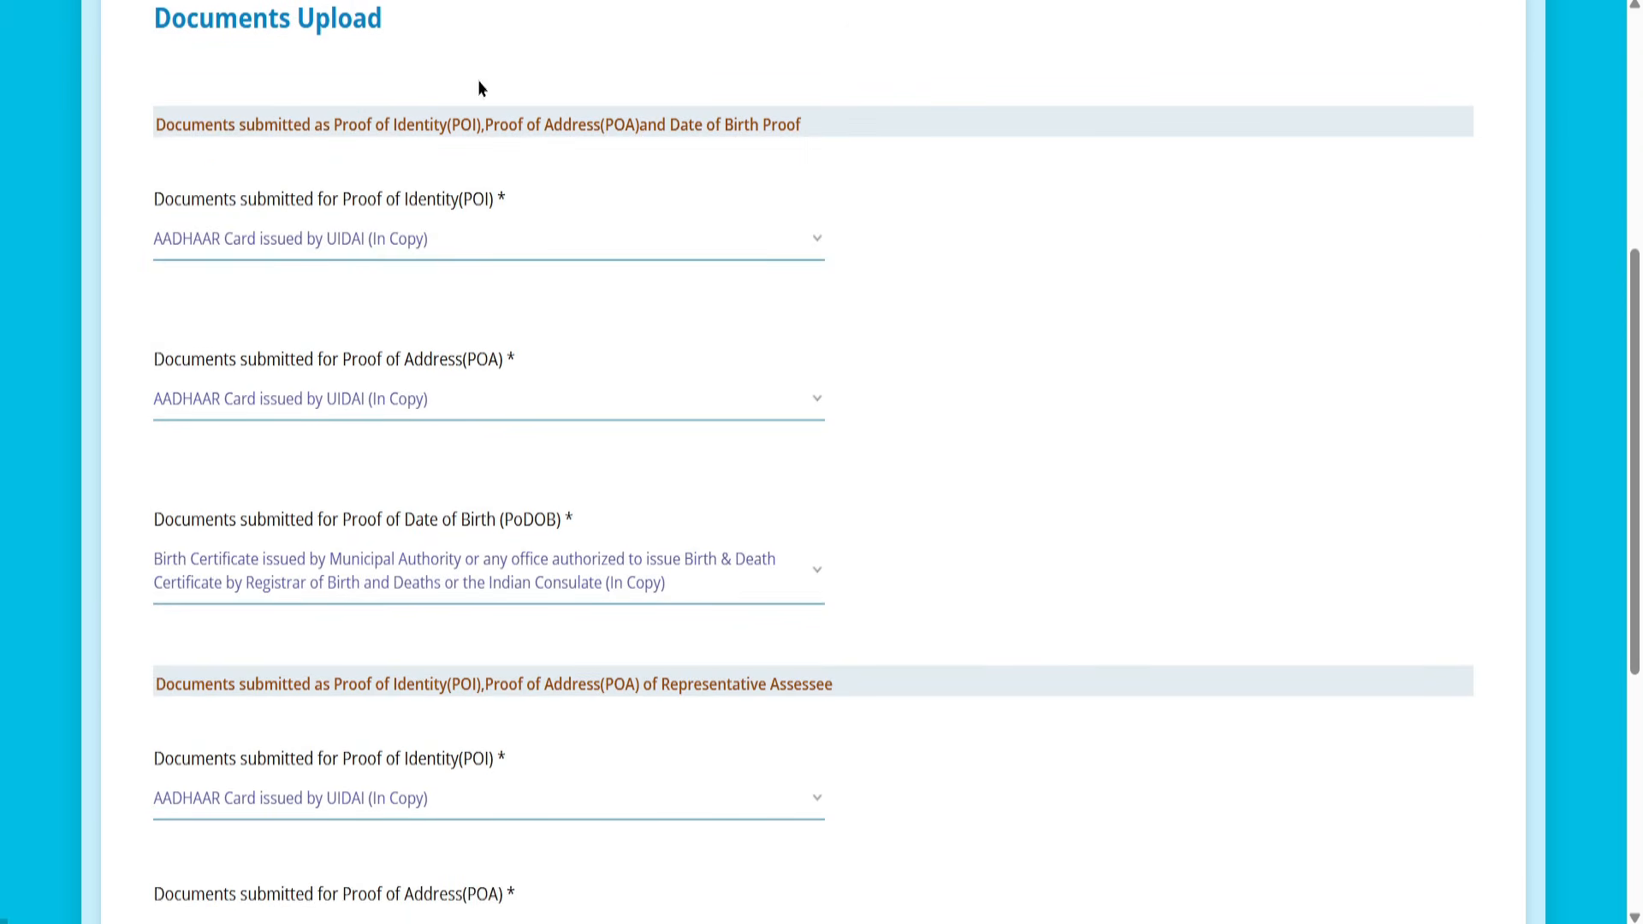
- Submit the PAN application with the selected document proofs for the applicant and the representative assessee
scroll(587, 348, "down", 6)
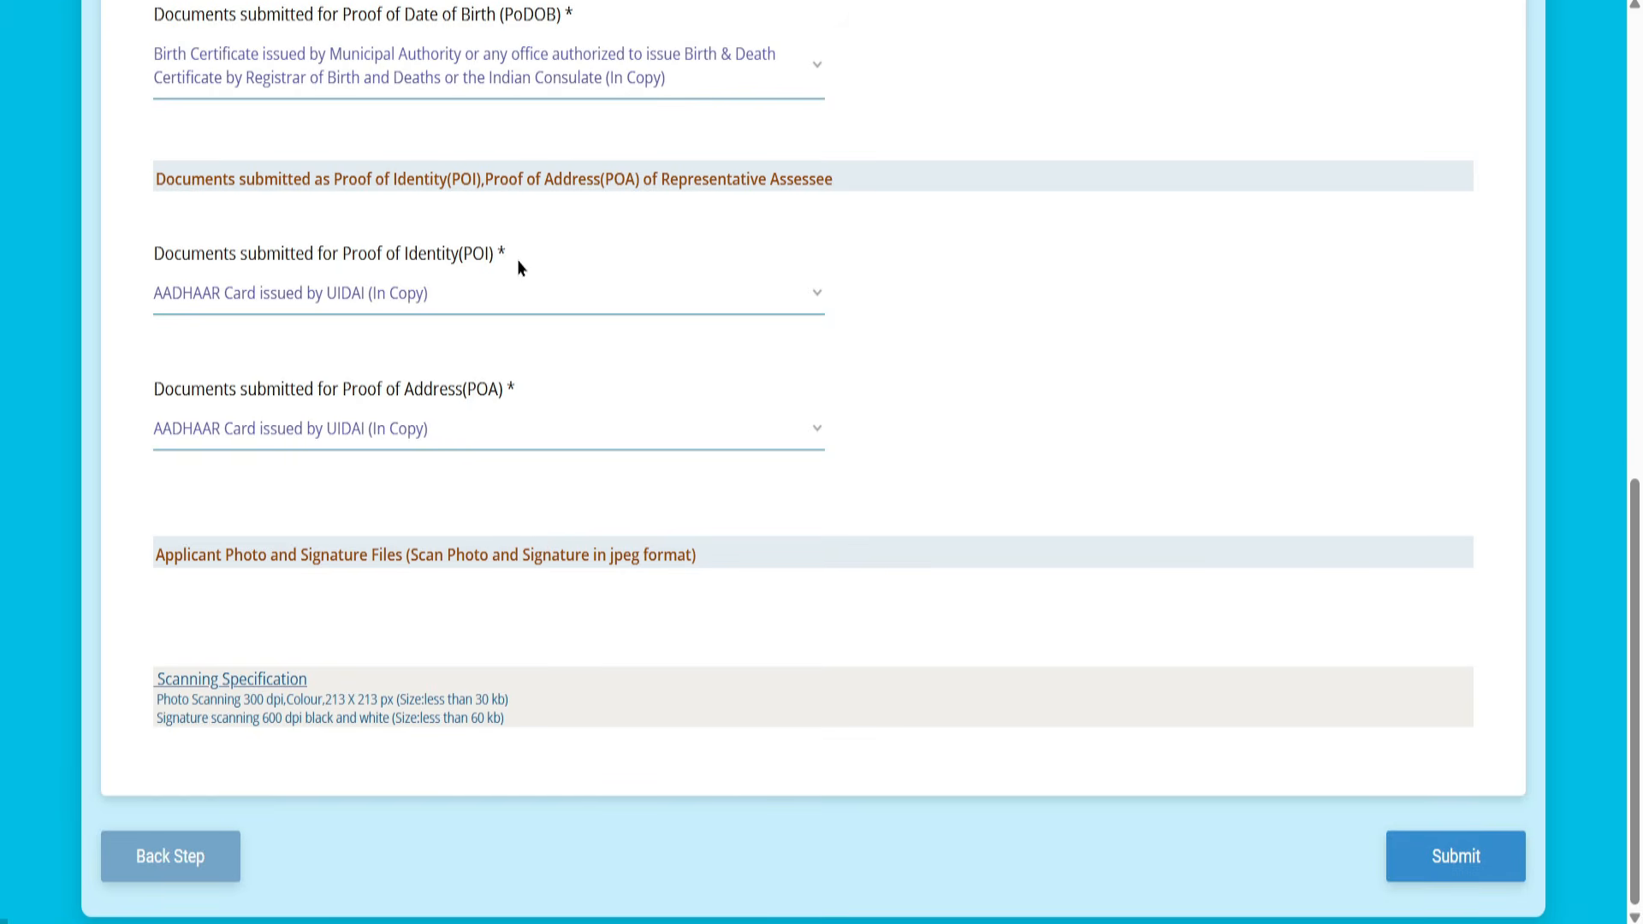
left_click(1468, 866)
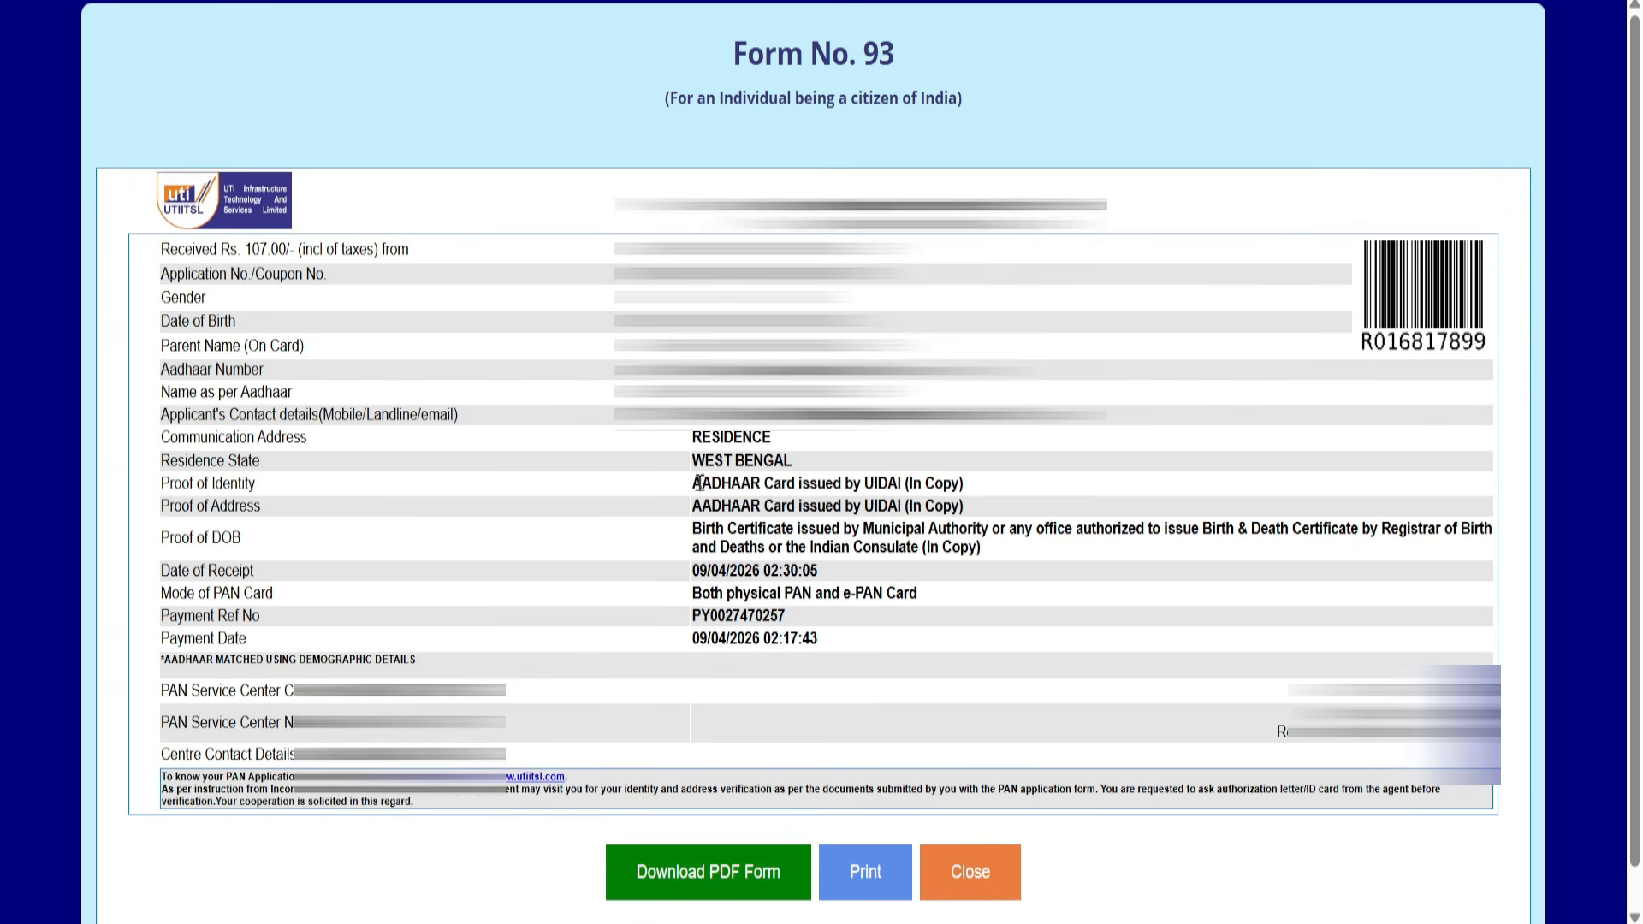
- Check the listed document proofs on the application receipt and the representative assessee's signature area on page 2 of the PDF form
left_click_drag(695, 484, 755, 507)
left_click(651, 557)
left_click_drag(692, 530, 1038, 528)
left_click(1029, 395)
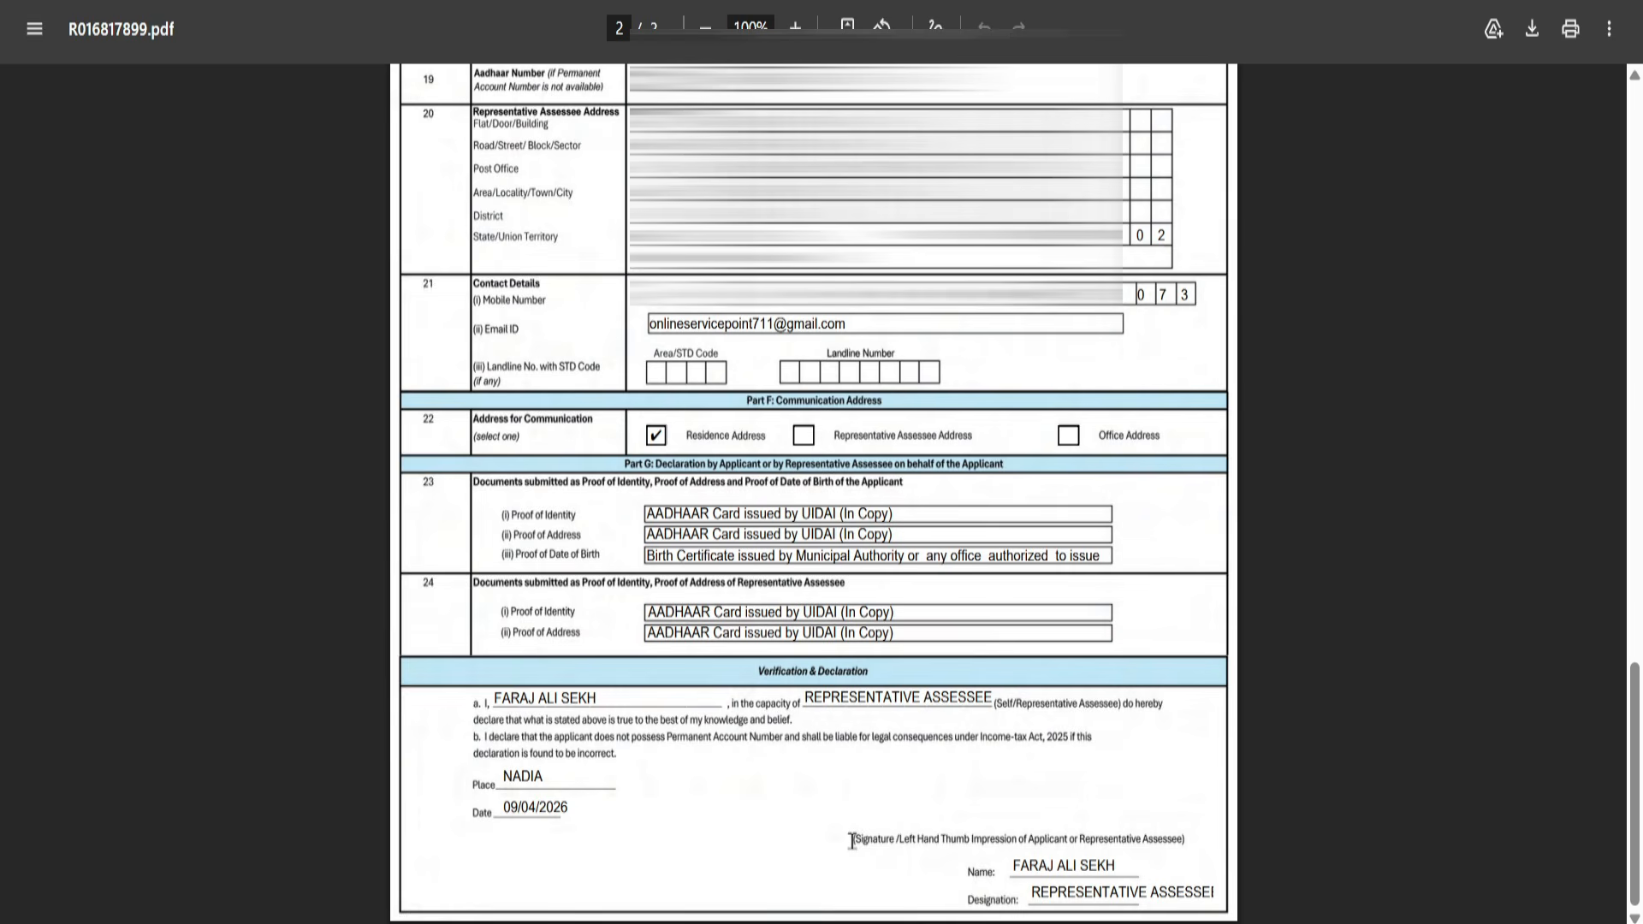
left_click_drag(852, 841, 1199, 853)
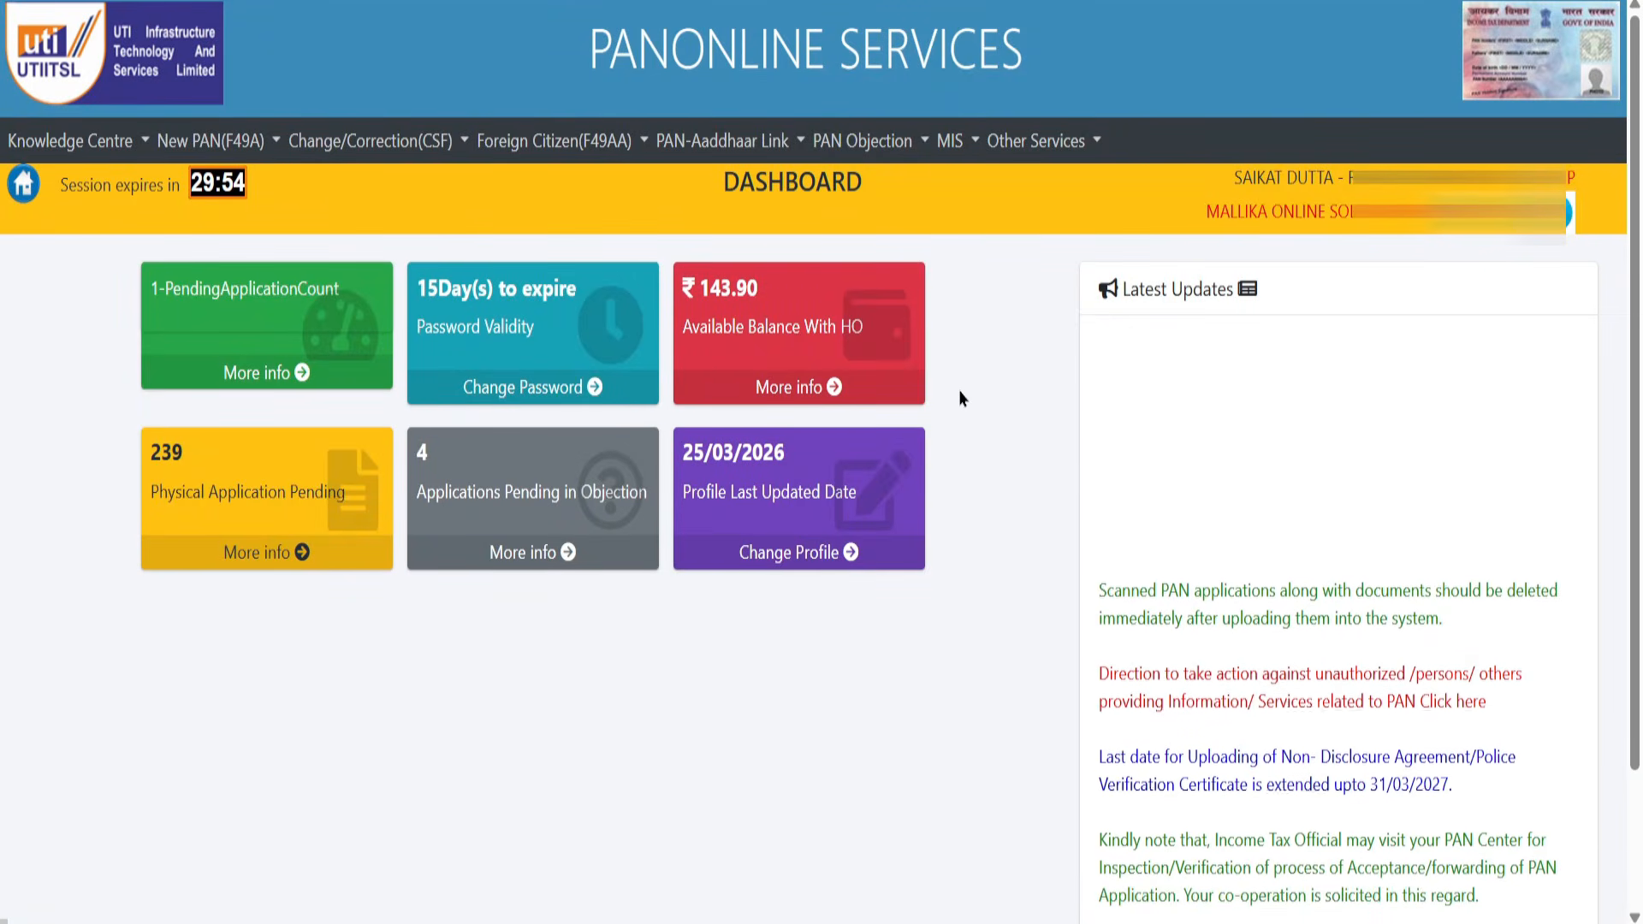
- Open Crop and Upload for the applicant's entry in the list of pending document applications for New PAN
left_click(214, 141)
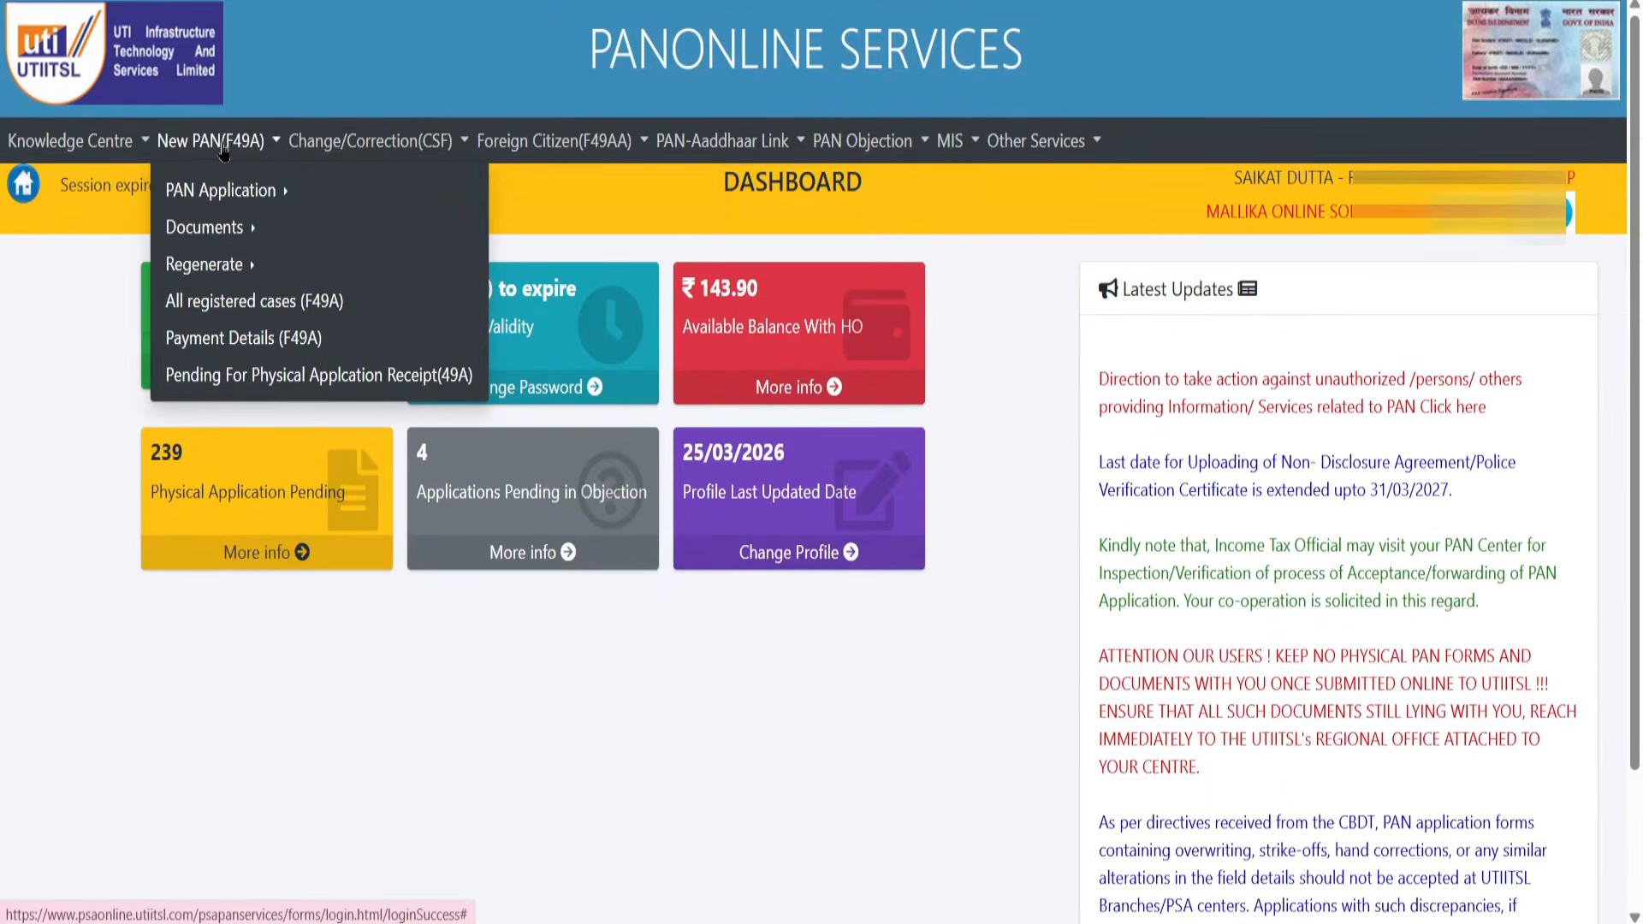
left_click(249, 227)
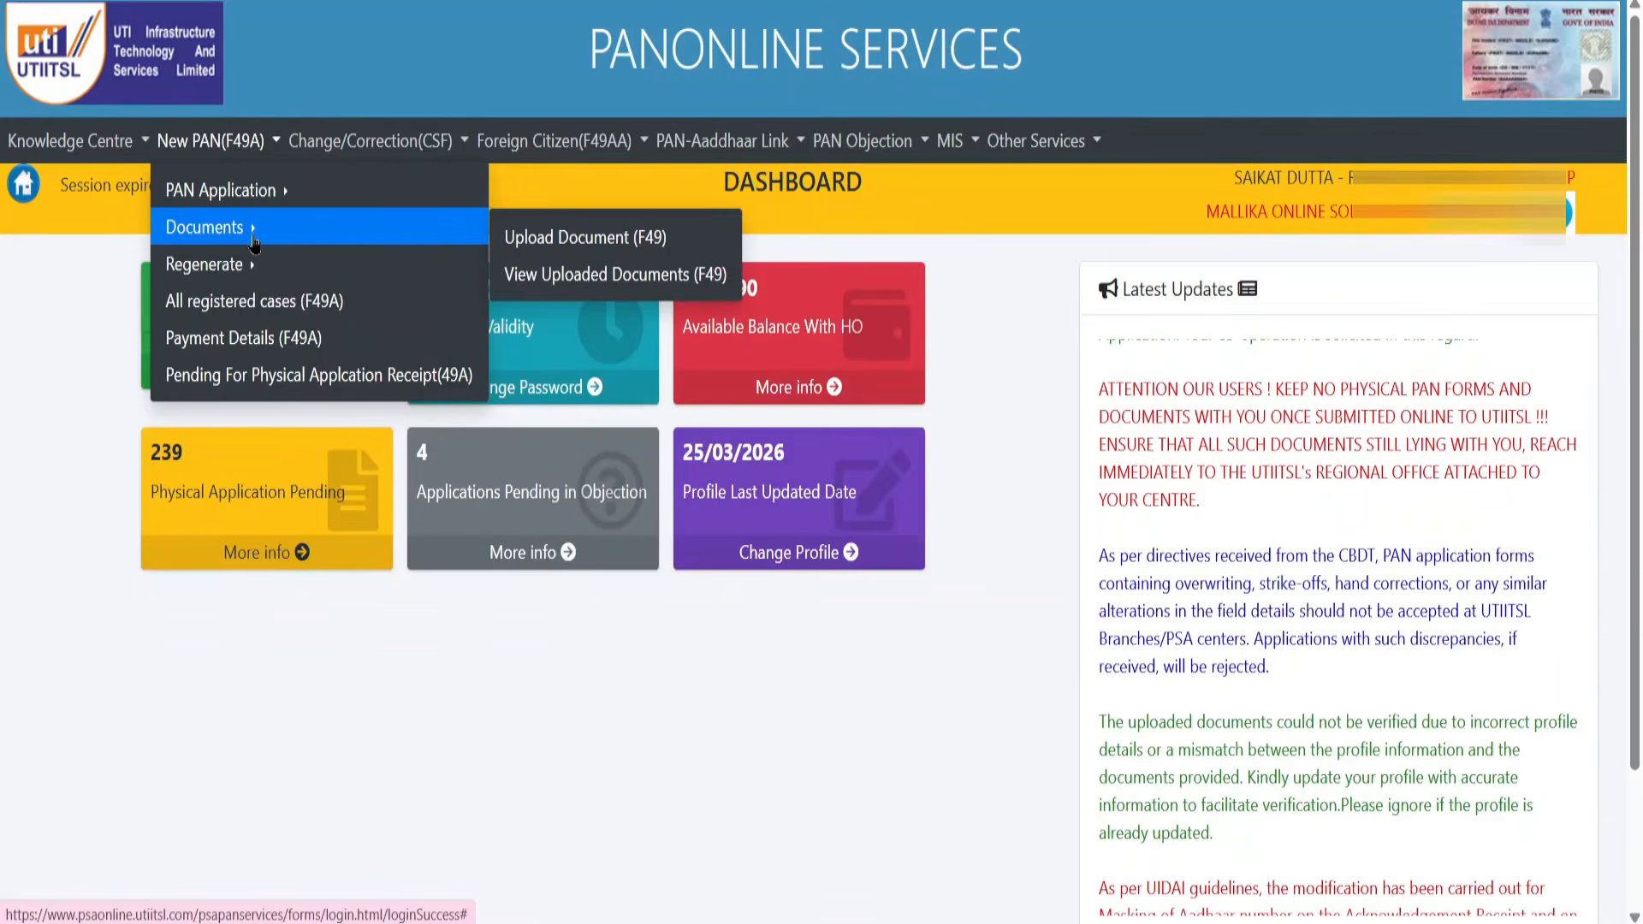
left_click(599, 238)
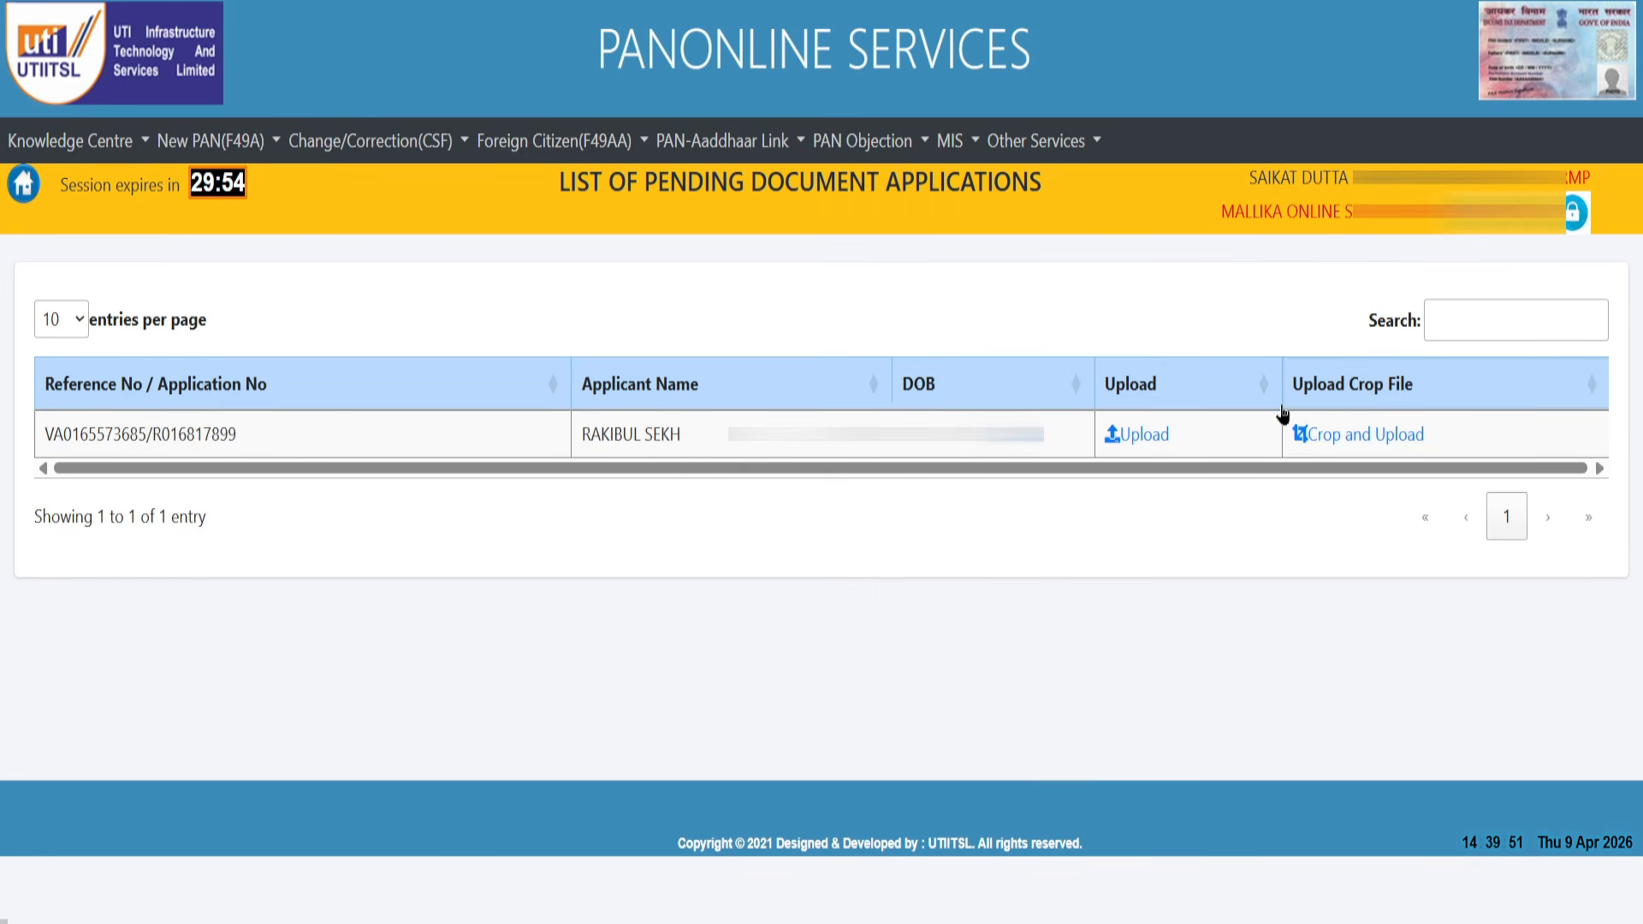
left_click(1381, 436)
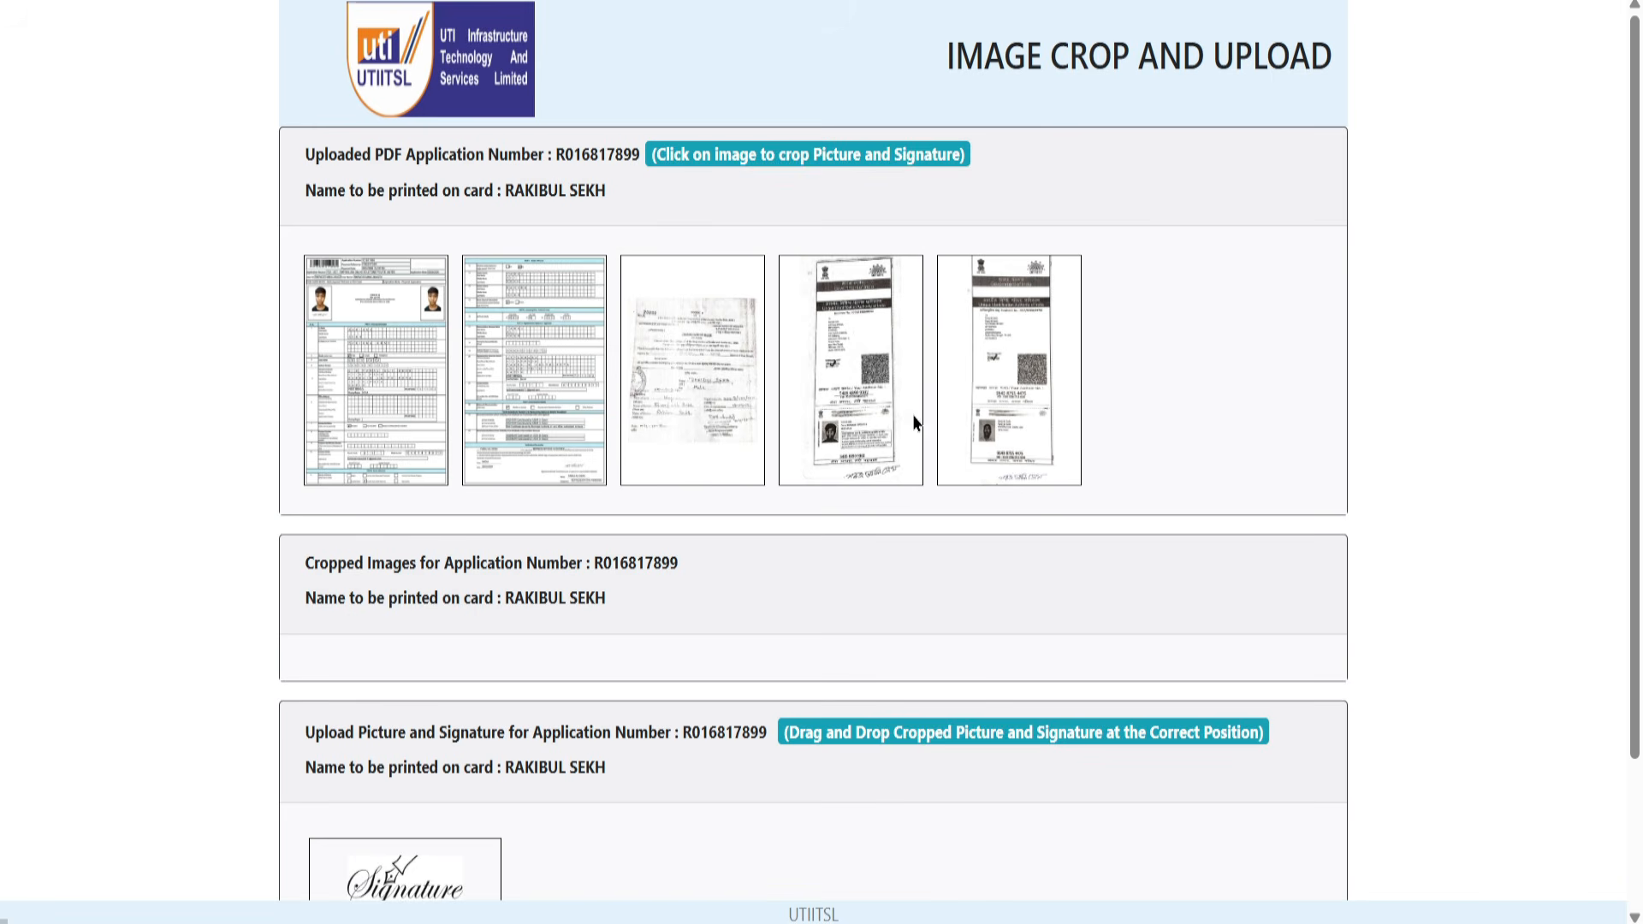
- Crop the representative assessee's signature from the Verification & Declaration section on the second page of the uploaded form
scroll(819, 764, "down", 3)
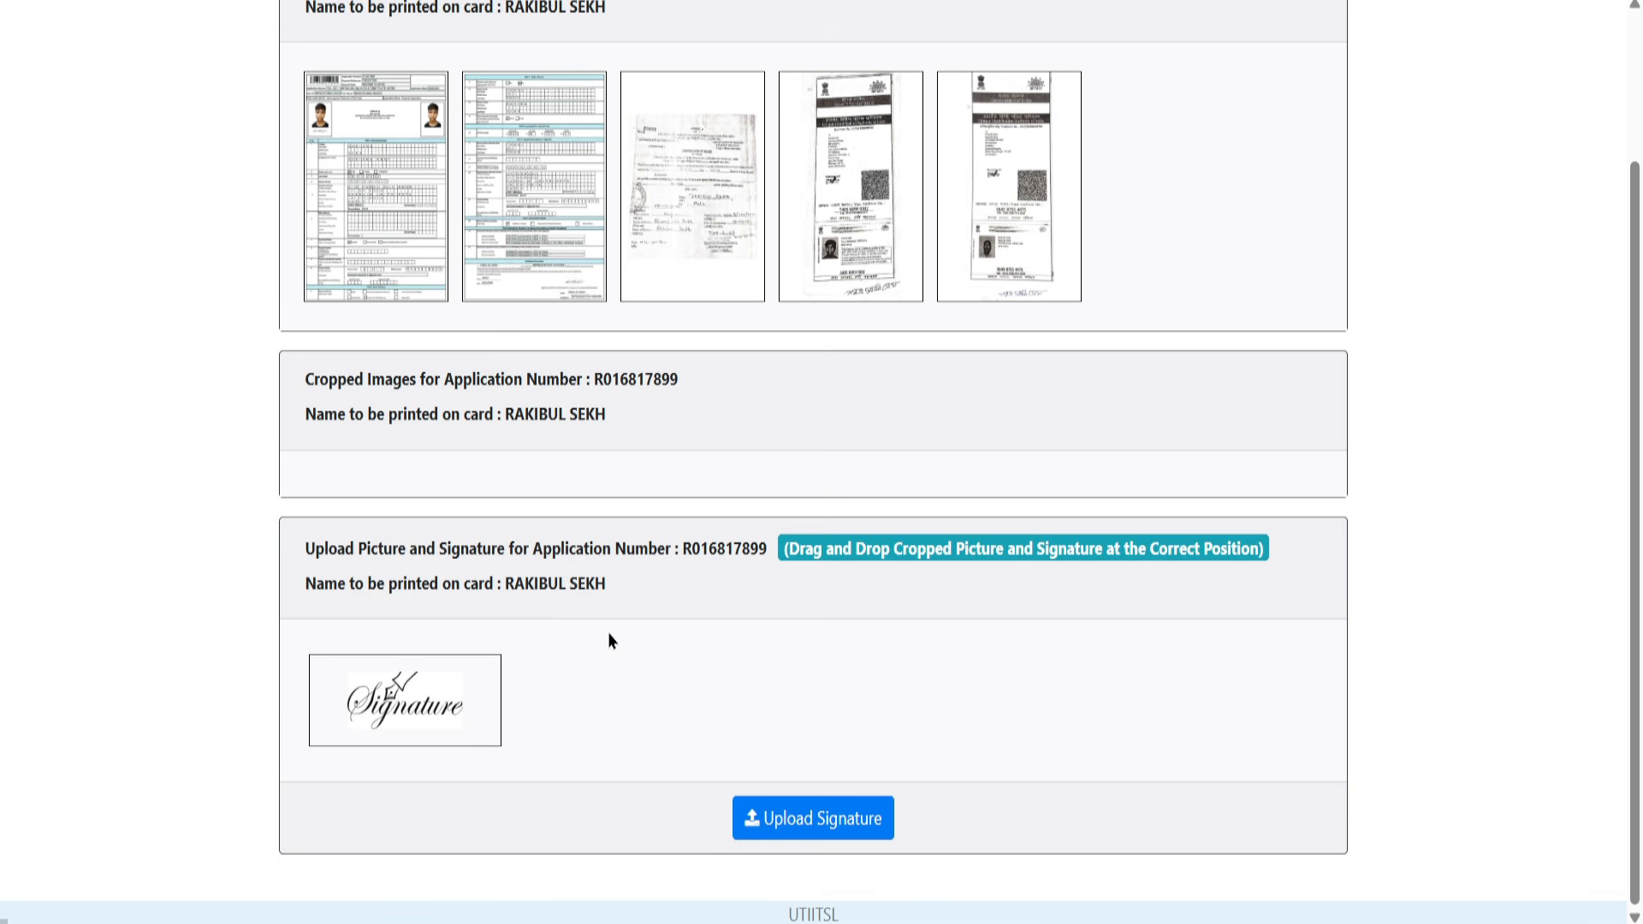
left_click(814, 819)
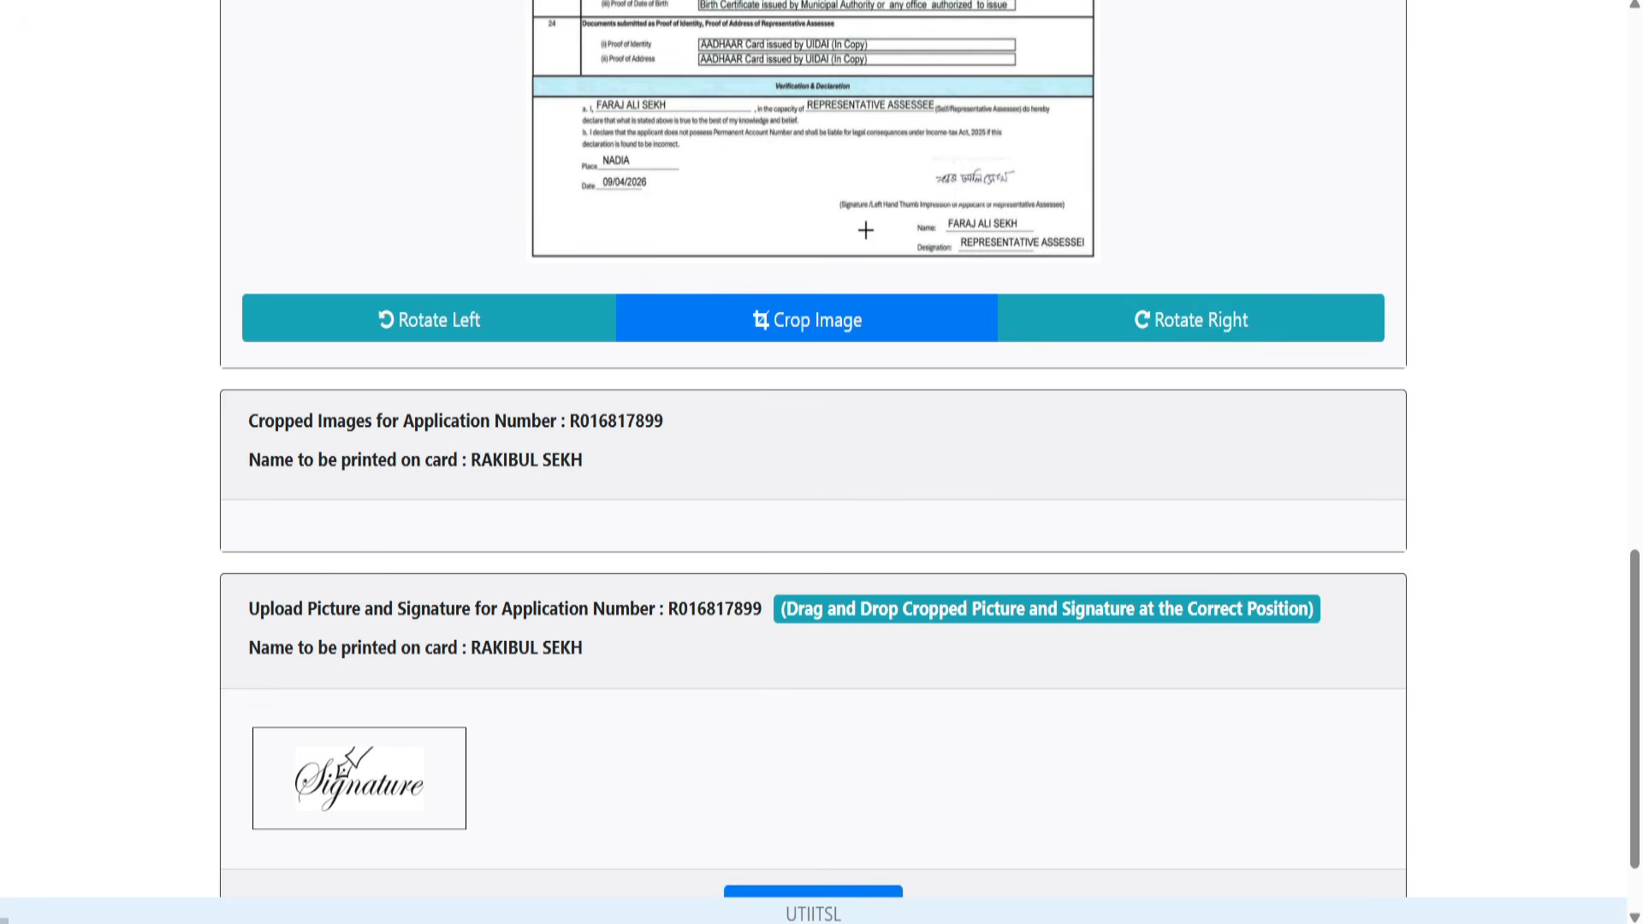
left_click(814, 308)
left_click_drag(916, 155, 1026, 198)
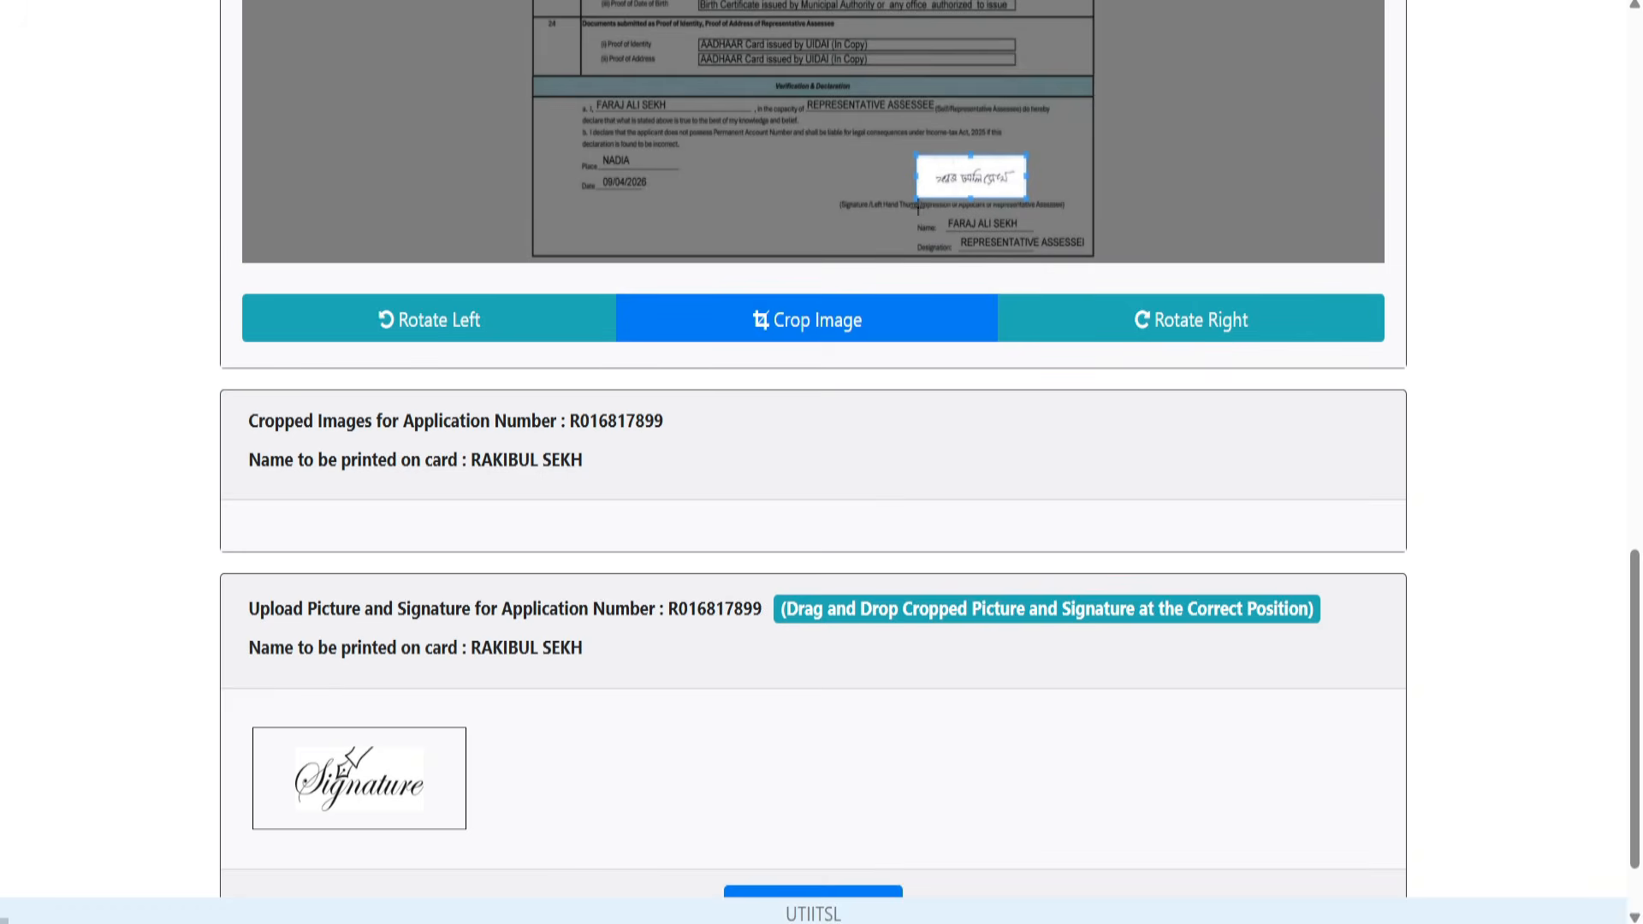
left_click(860, 337)
- Place the cropped signature image in the Signature placeholder and upload it for the application
scroll(560, 386, "down", 4)
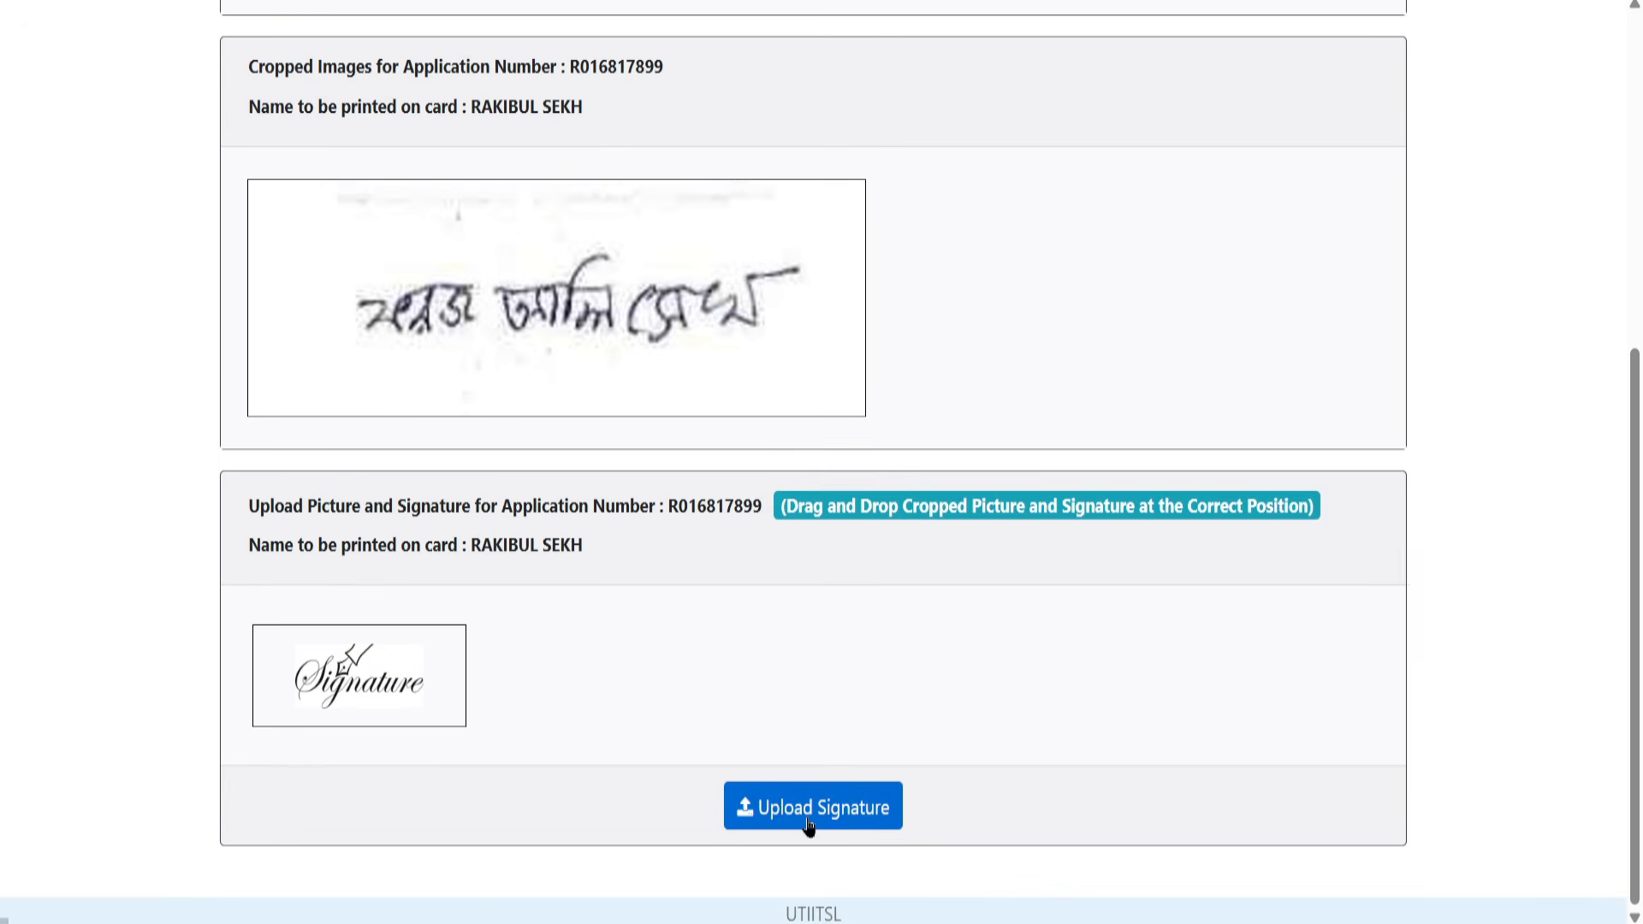
mouse_move(517, 310)
left_mouse_down()
mouse_move(445, 591)
mouse_move(351, 677)
left_mouse_up()
left_click(766, 808)
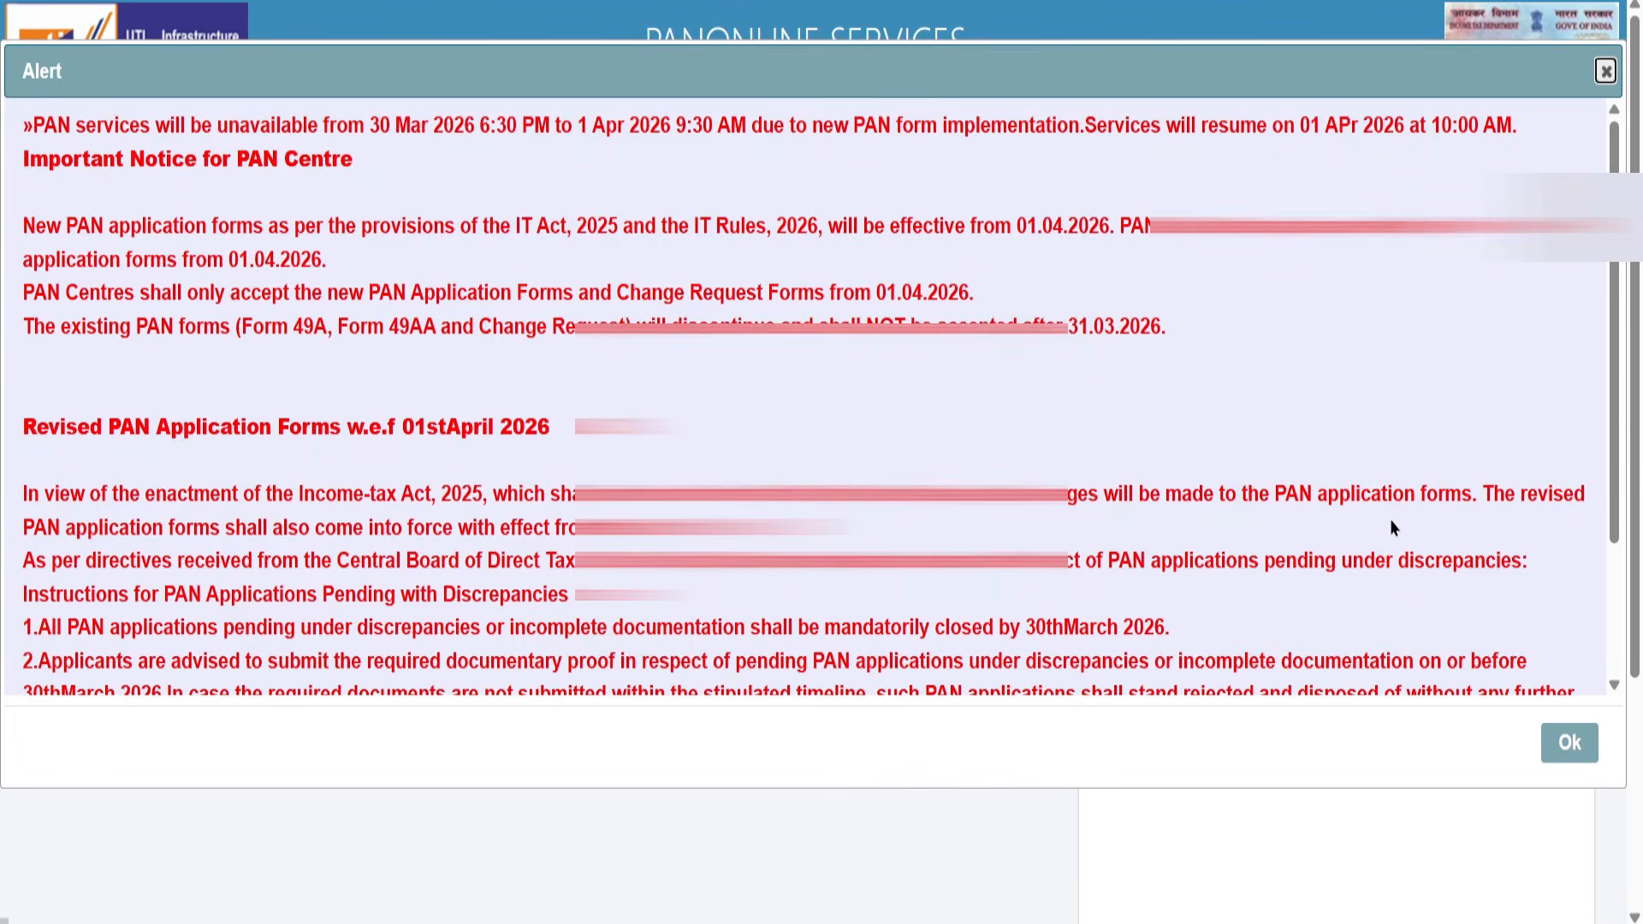
- Dismiss the Alert notice for PAN centres to reach the dashboard
left_click(1606, 71)
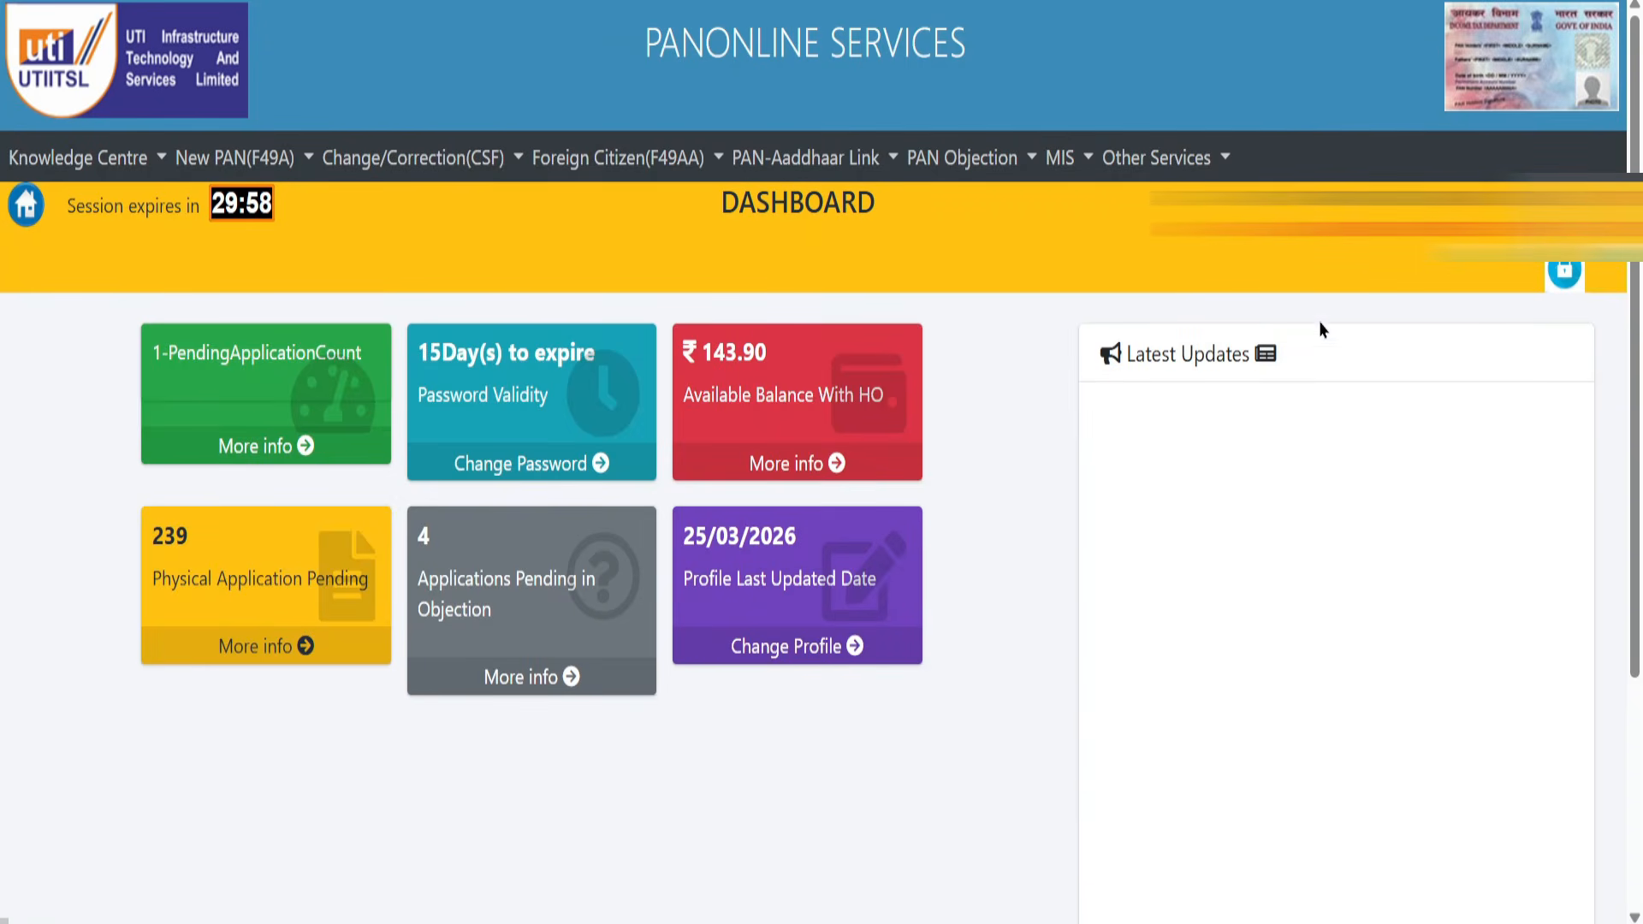